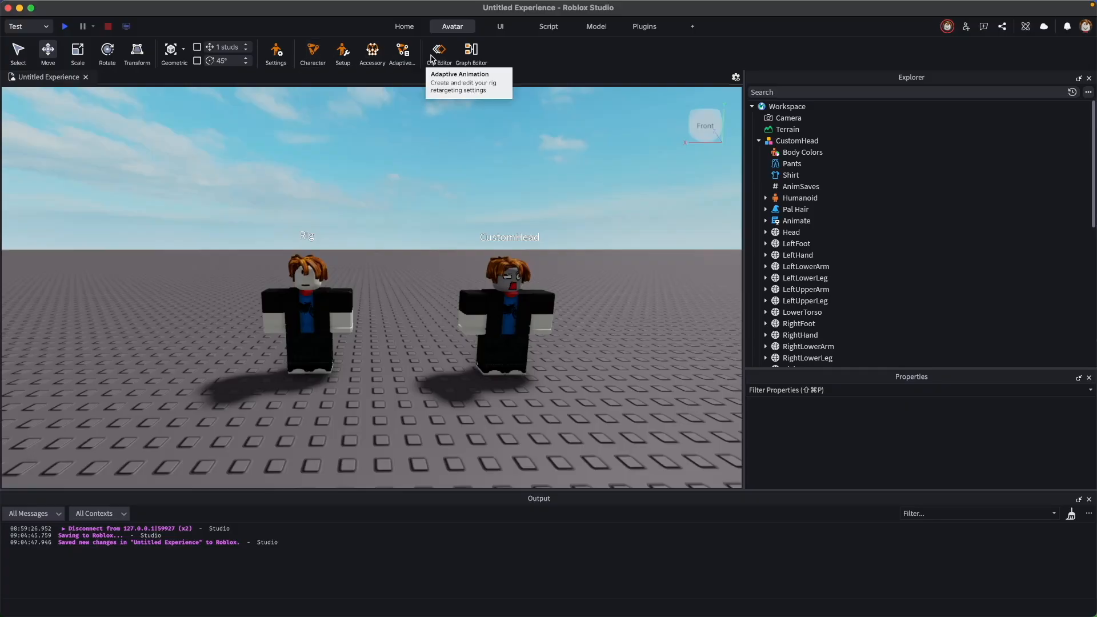
# Open the CustomHead rig in the Clip Editor and select its left upper arm.
pyautogui.click(439, 51)
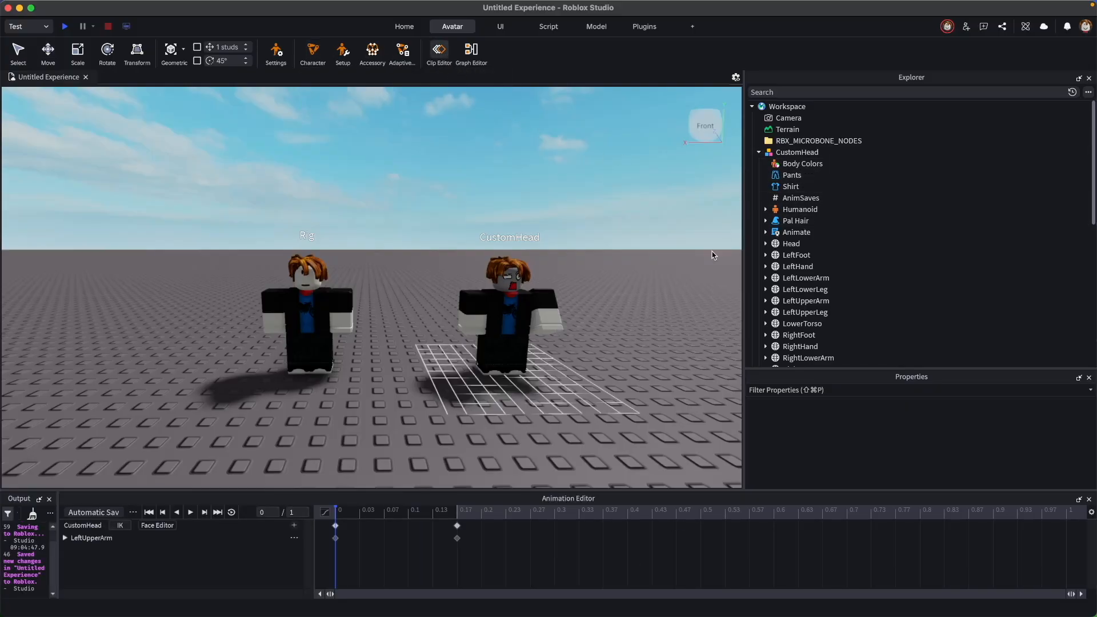
pyautogui.scroll(-5, 849, 233)
pyautogui.scroll(5, 811, 200)
pyautogui.click(773, 155)
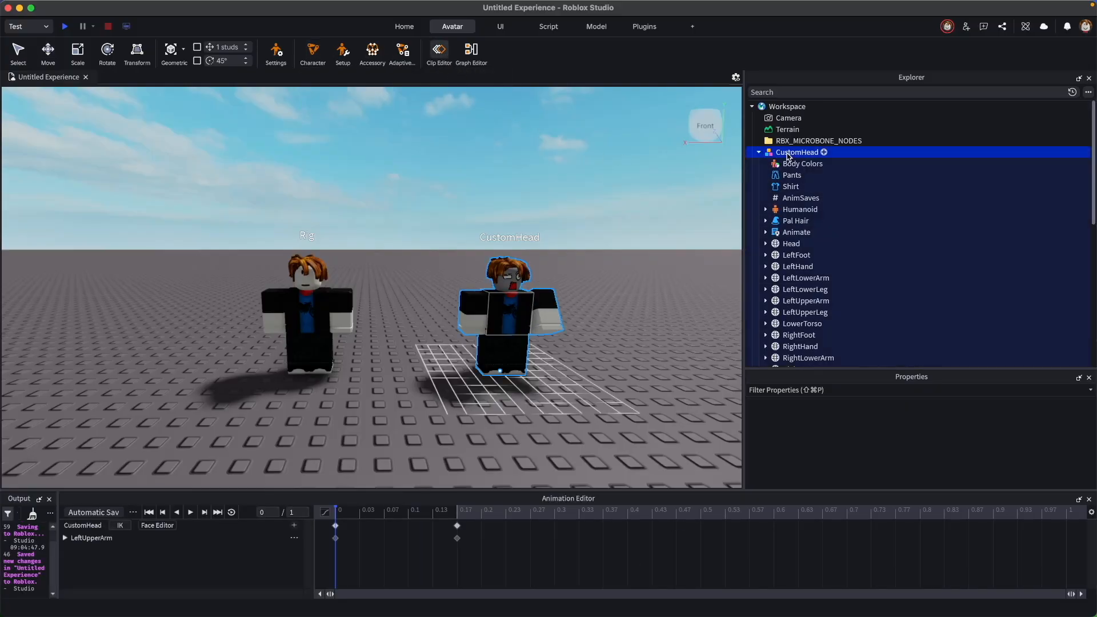
pyautogui.click(545, 313)
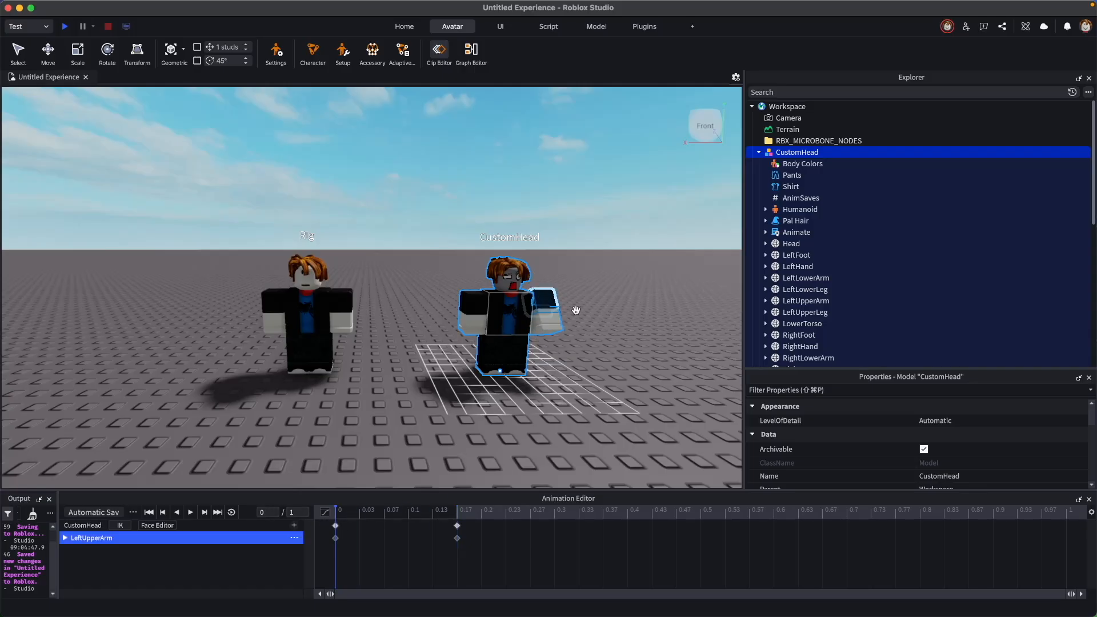
# Rotate CustomHead's upper torso to key a pose at the start of the timeline.
pyautogui.press('r')
pyautogui.moveTo(637, 369); pyautogui.dragTo(638, 369, button='right')
pyautogui.click(638, 370)
pyautogui.press('w')
pyautogui.click(427, 294)
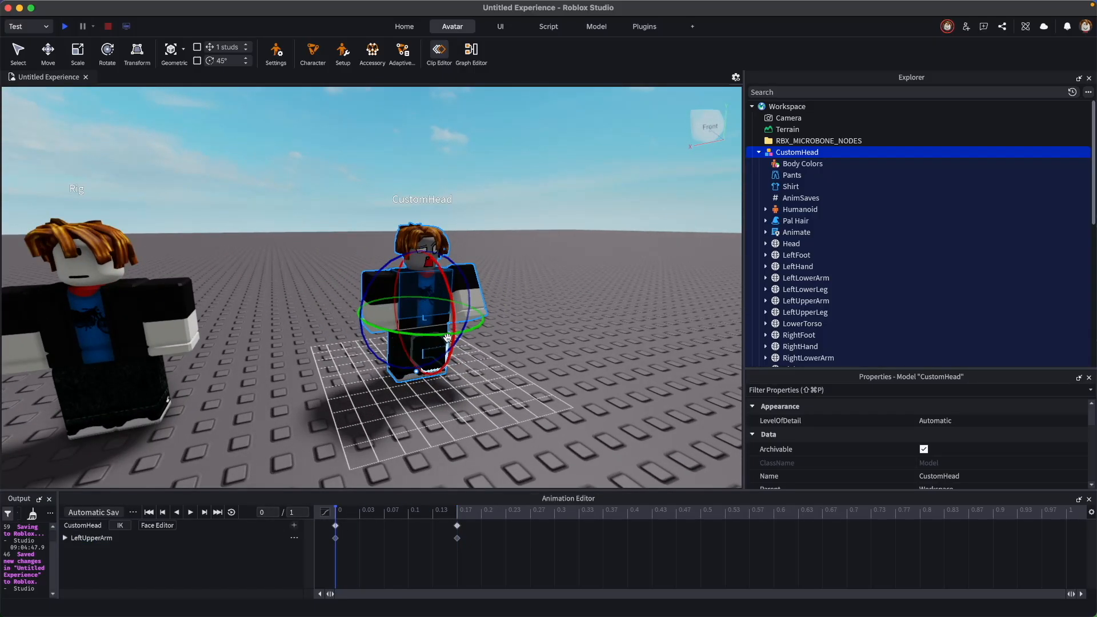
pyautogui.moveTo(410, 333); pyautogui.dragTo(398, 336)
# Rotate CustomHead's upper torso at 0.17 to key a second pose, and return the playhead to 0.
pyautogui.click(366, 513)
pyautogui.moveTo(366, 516); pyautogui.dragTo(457, 514)
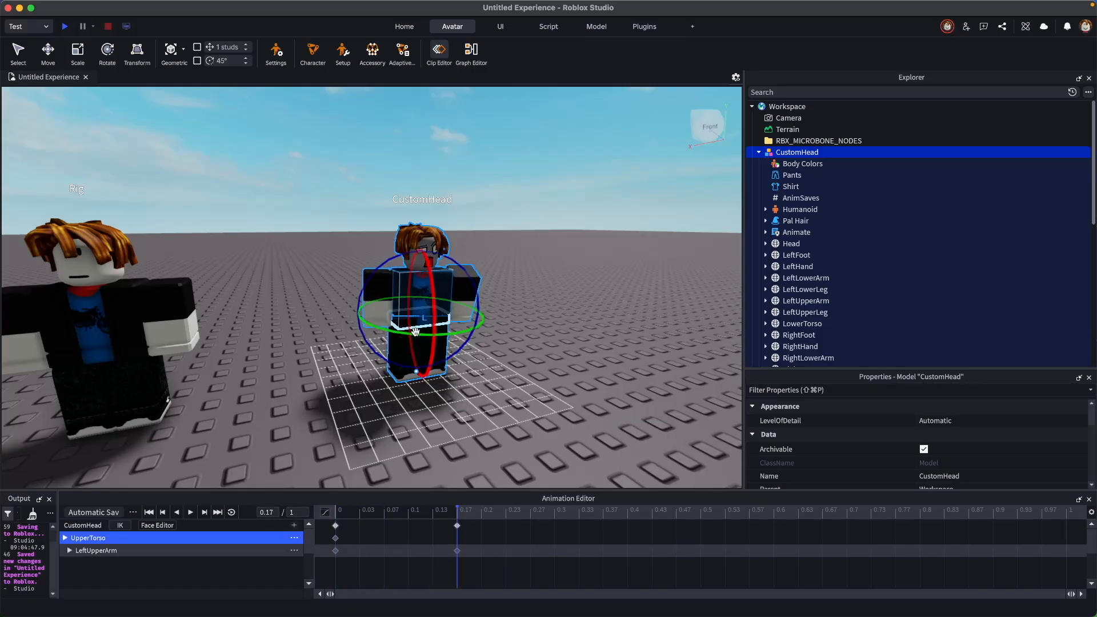
pyautogui.moveTo(420, 334); pyautogui.dragTo(497, 341)
pyautogui.moveTo(457, 514); pyautogui.dragTo(334, 514)
pyautogui.click(476, 308)
pyautogui.scroll(5, 425, 262)
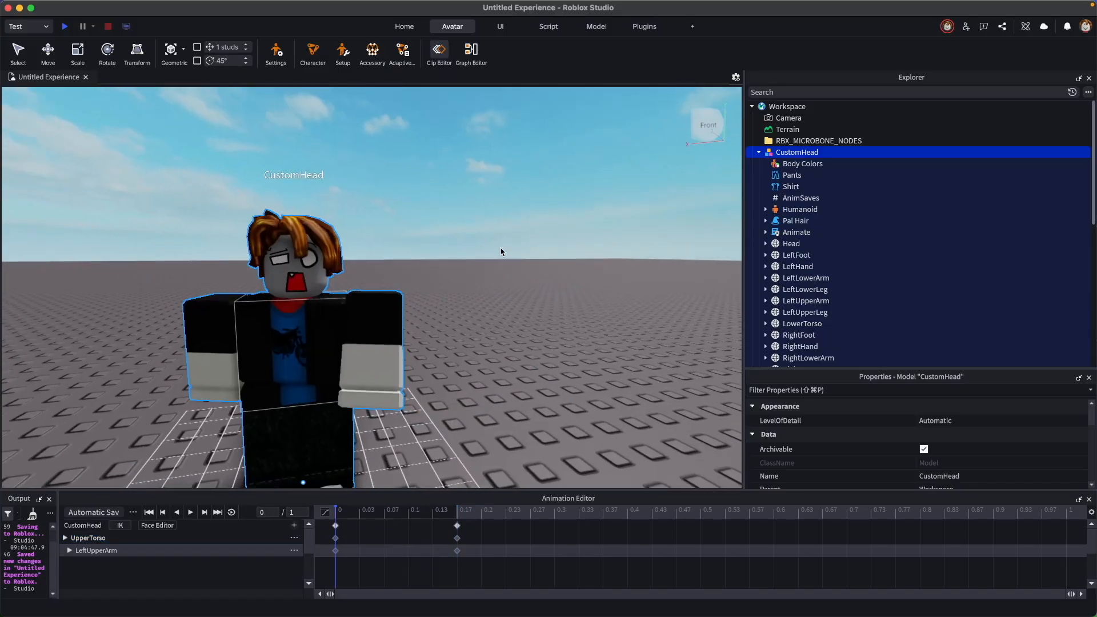
pyautogui.moveTo(519, 273); pyautogui.dragTo(617, 259, button='right')
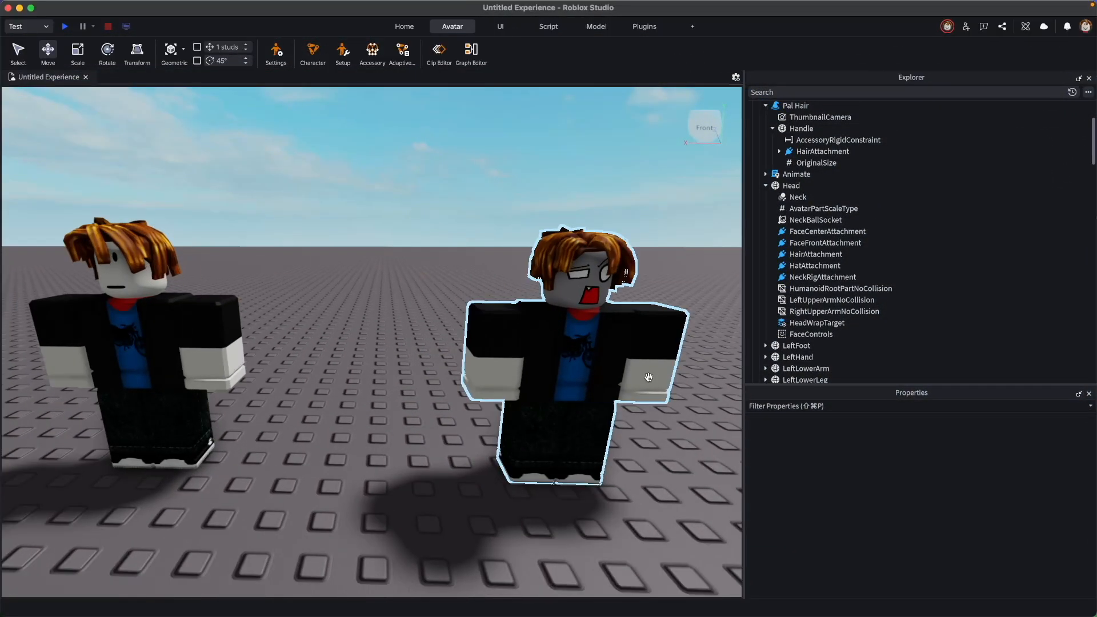
# Open CustomHead's head and right-arm animation in the Clip Editor and play it.
pyautogui.scroll(2, 648, 381)
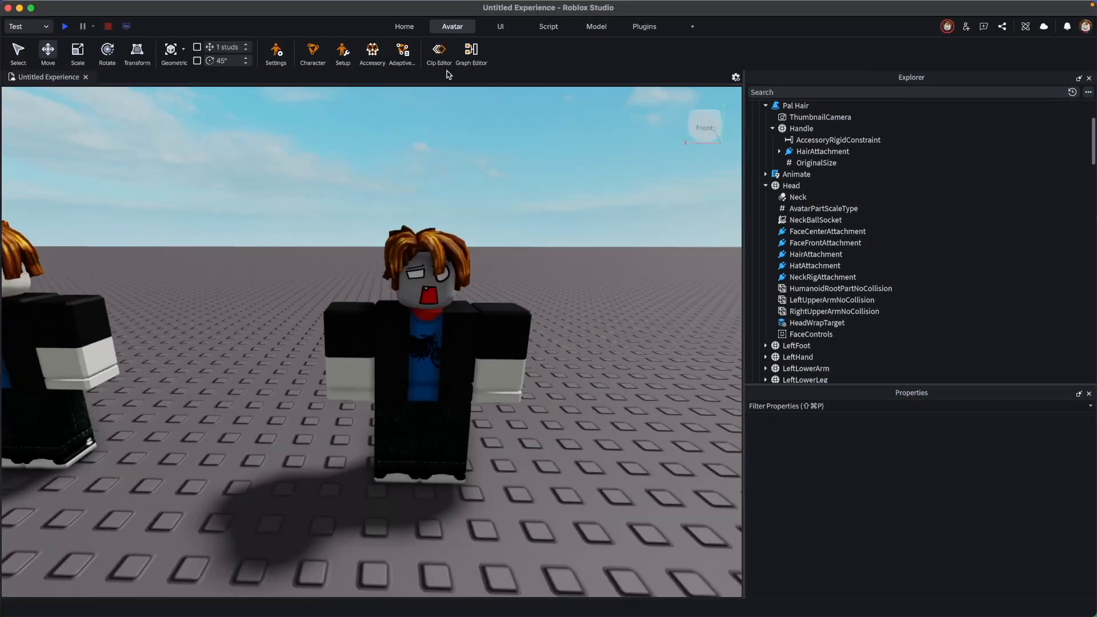
pyautogui.click(439, 51)
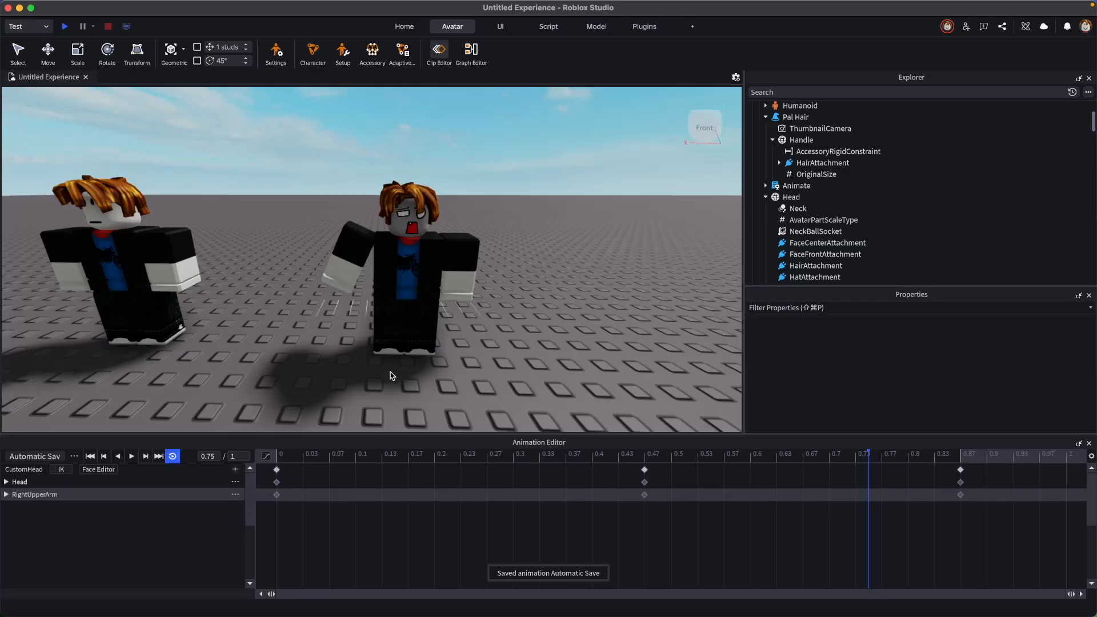
pyautogui.click(131, 456)
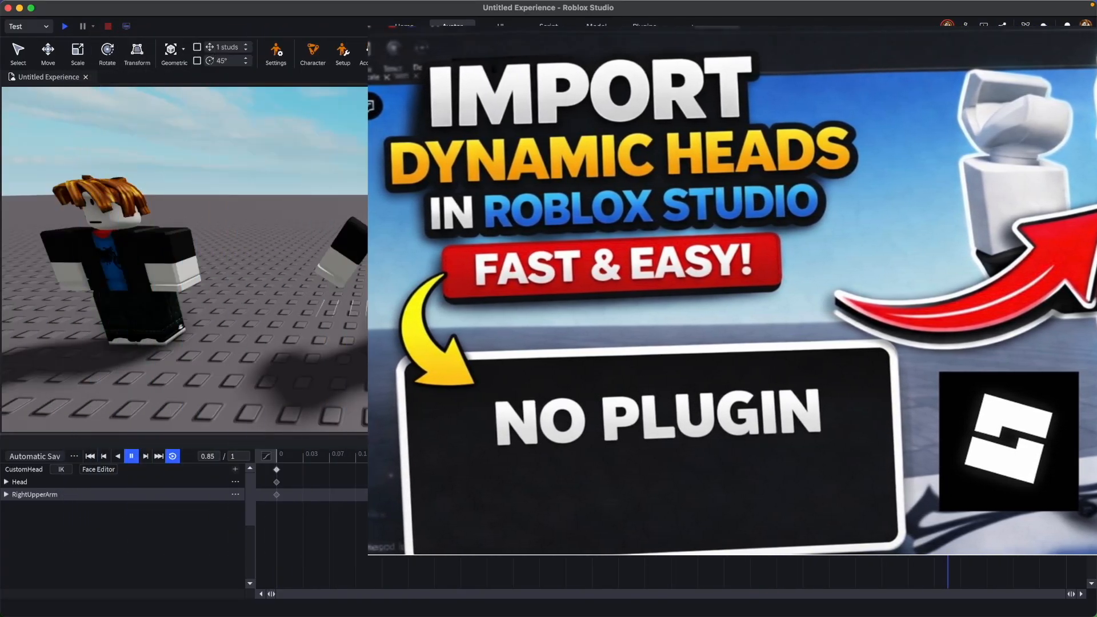
pyautogui.rightClick(535, 349)
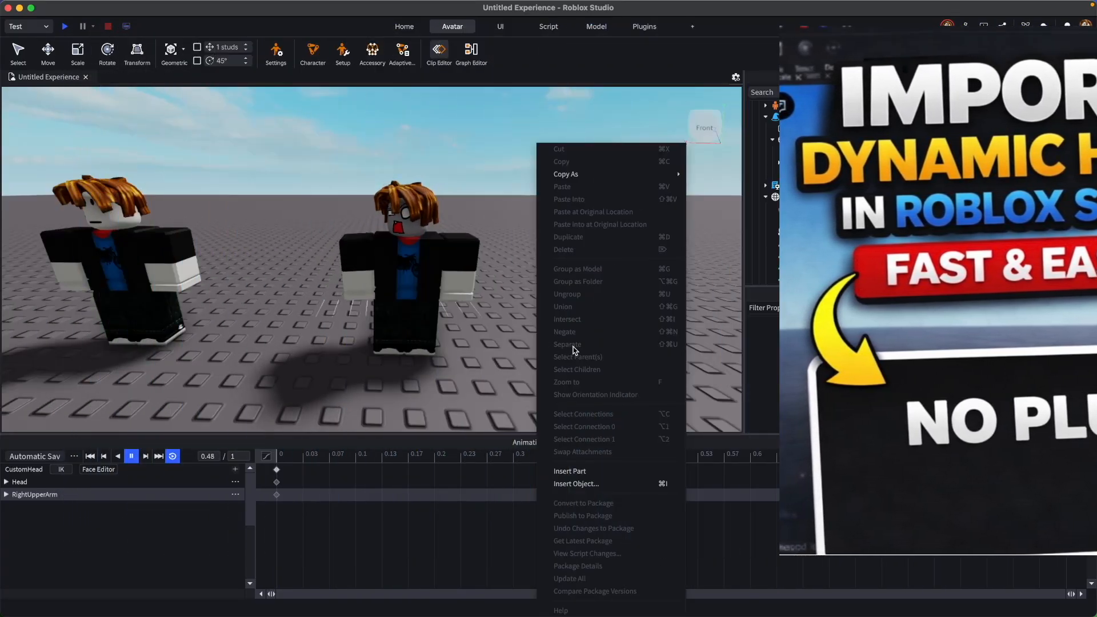
pyautogui.click(522, 356)
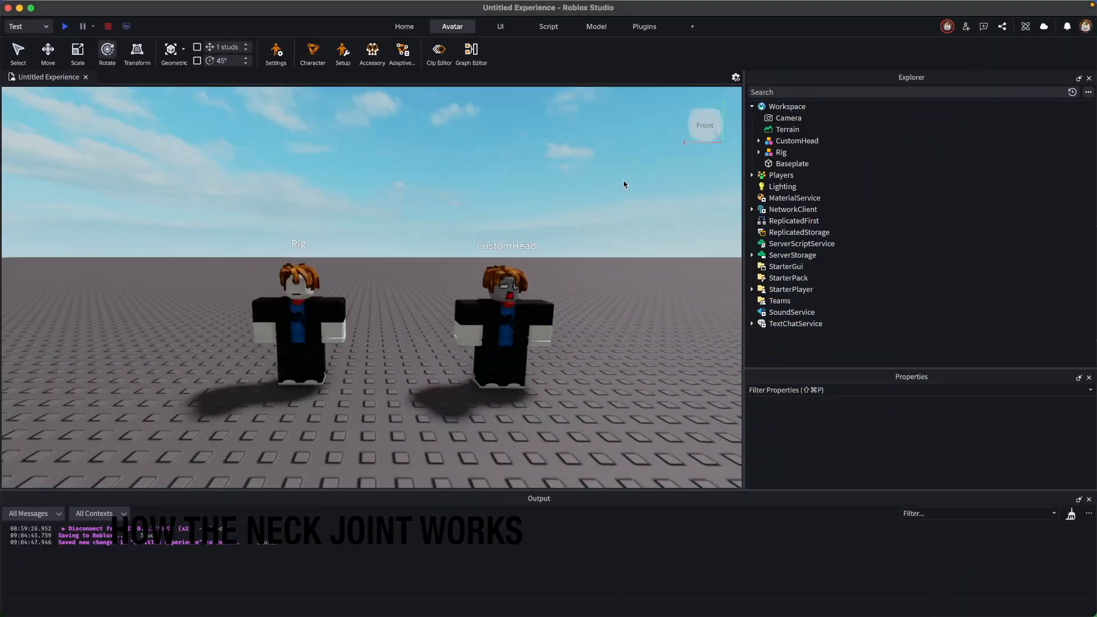
# Switch to the Move tool, and select and expand the Rig model in the hierarchy.
pyautogui.click(781, 153)
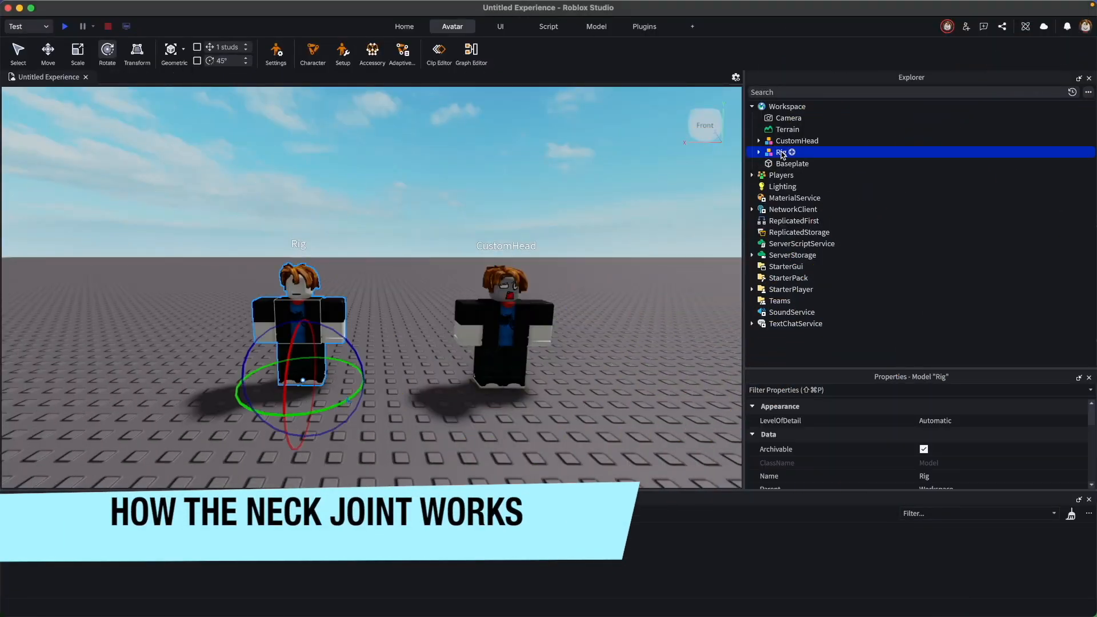
pyautogui.press('super+2')
pyautogui.click(673, 198)
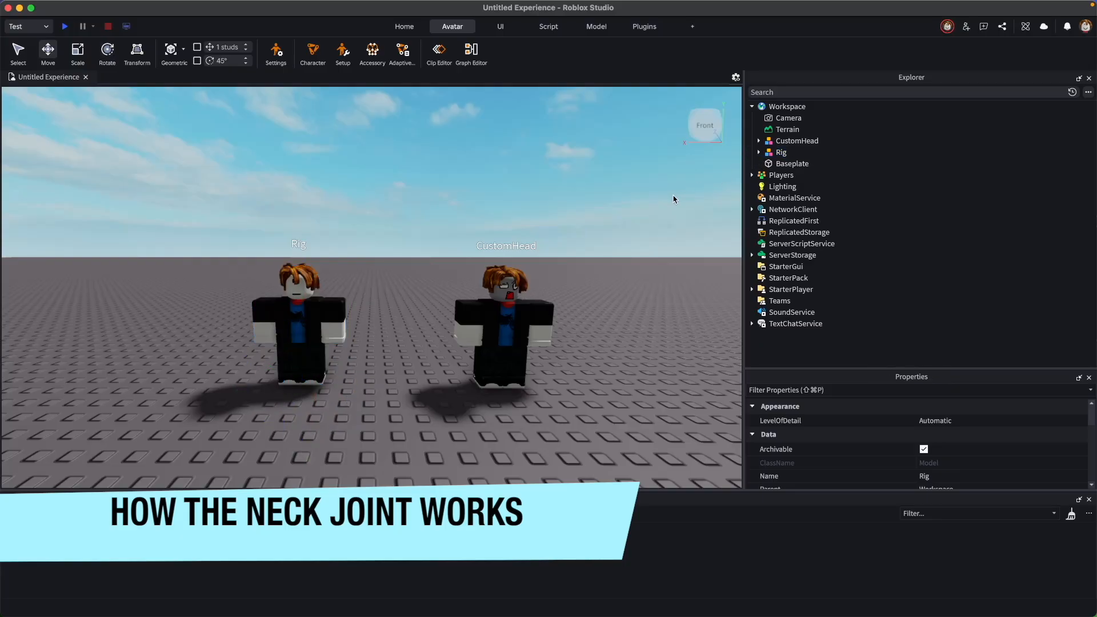
pyautogui.click(780, 154)
pyautogui.click(759, 153)
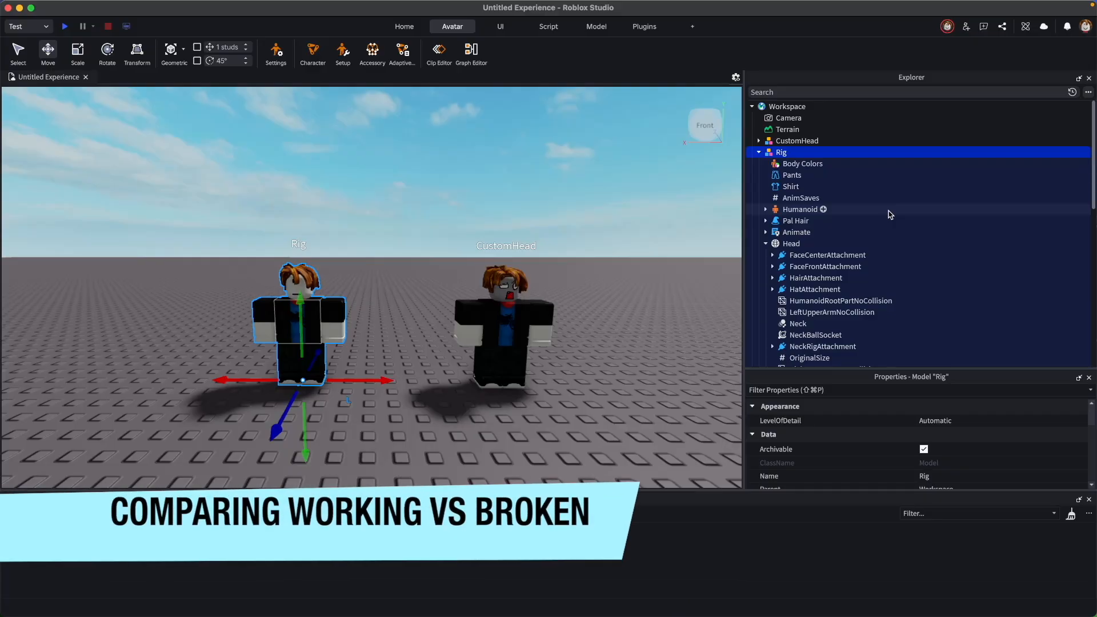
# Examine the properties of the Neck and NeckBallSocket constraints inside the Rig model's Head.
pyautogui.click(765, 243)
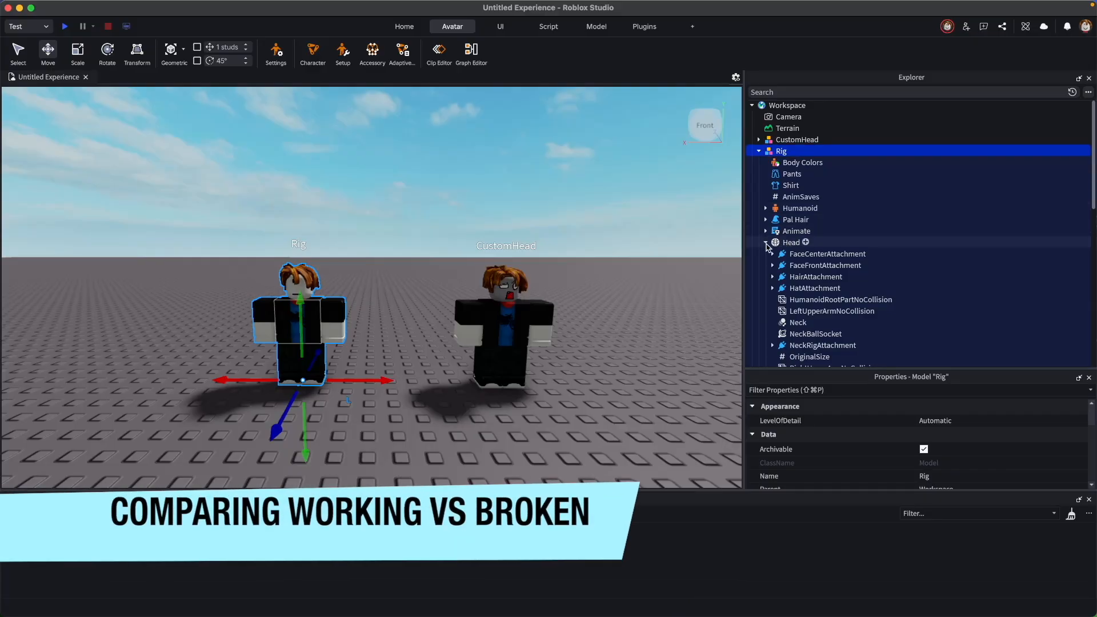
pyautogui.click(886, 243)
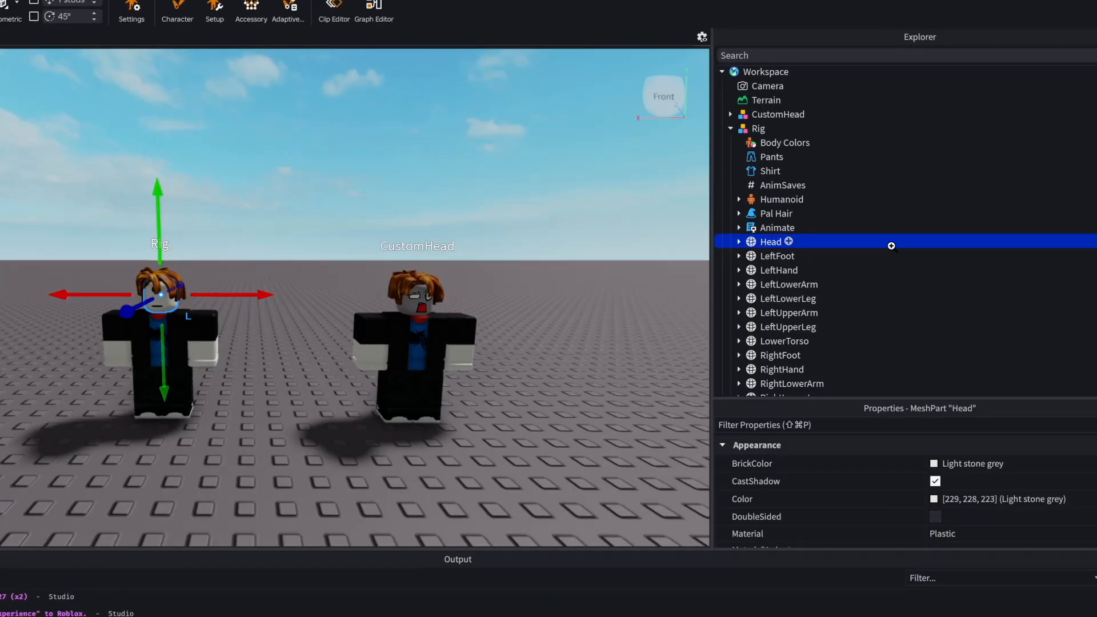
pyautogui.click(738, 241)
pyautogui.scroll(-2, 878, 267)
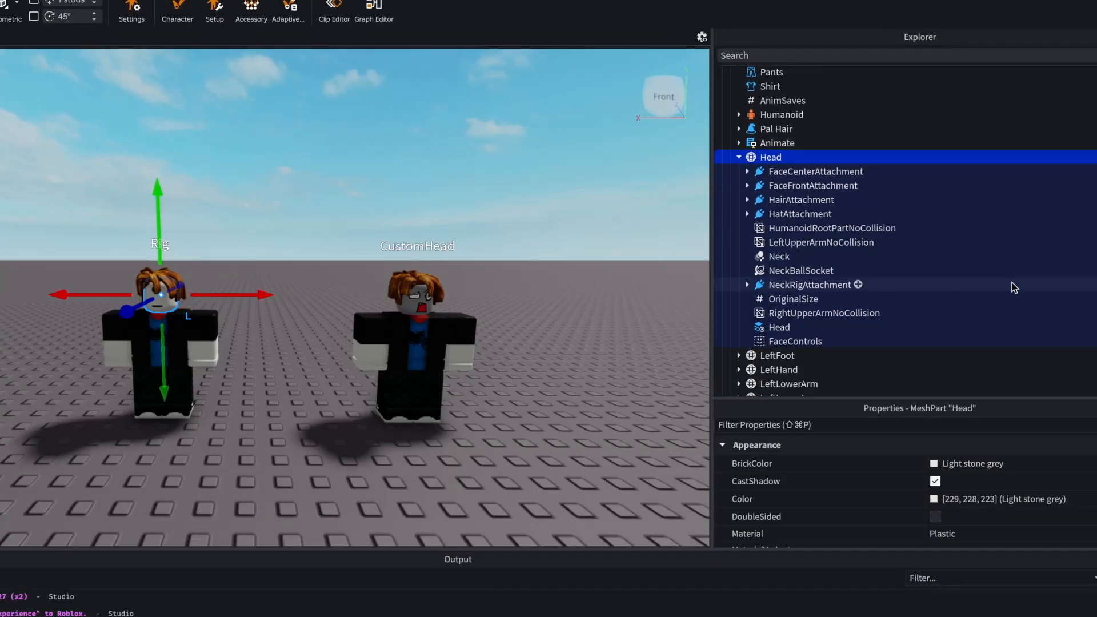
pyautogui.click(778, 257)
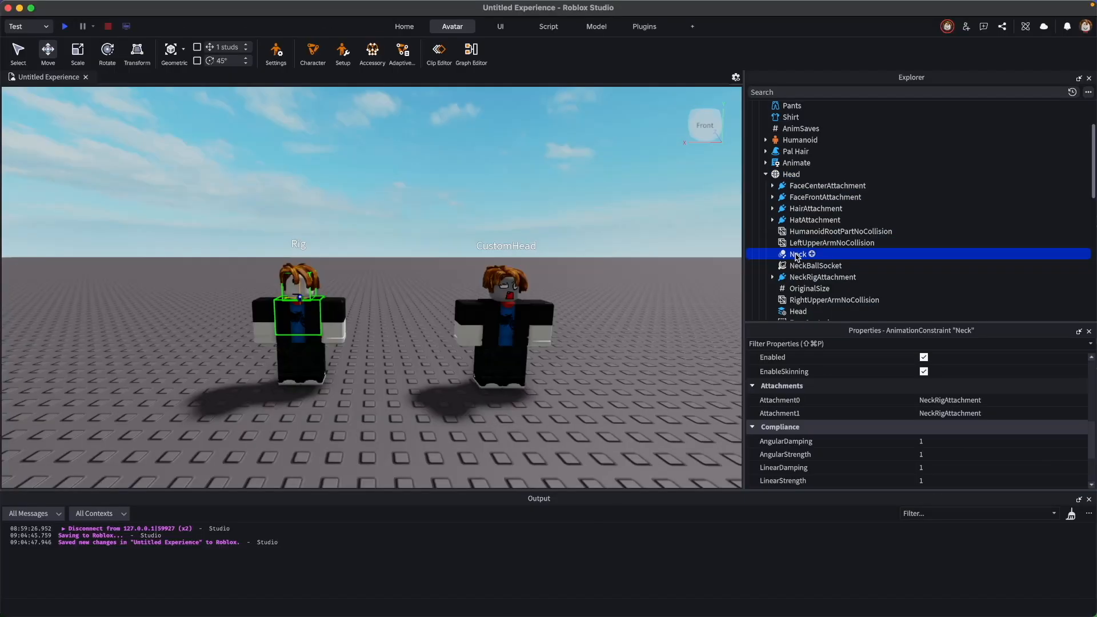
pyautogui.click(802, 266)
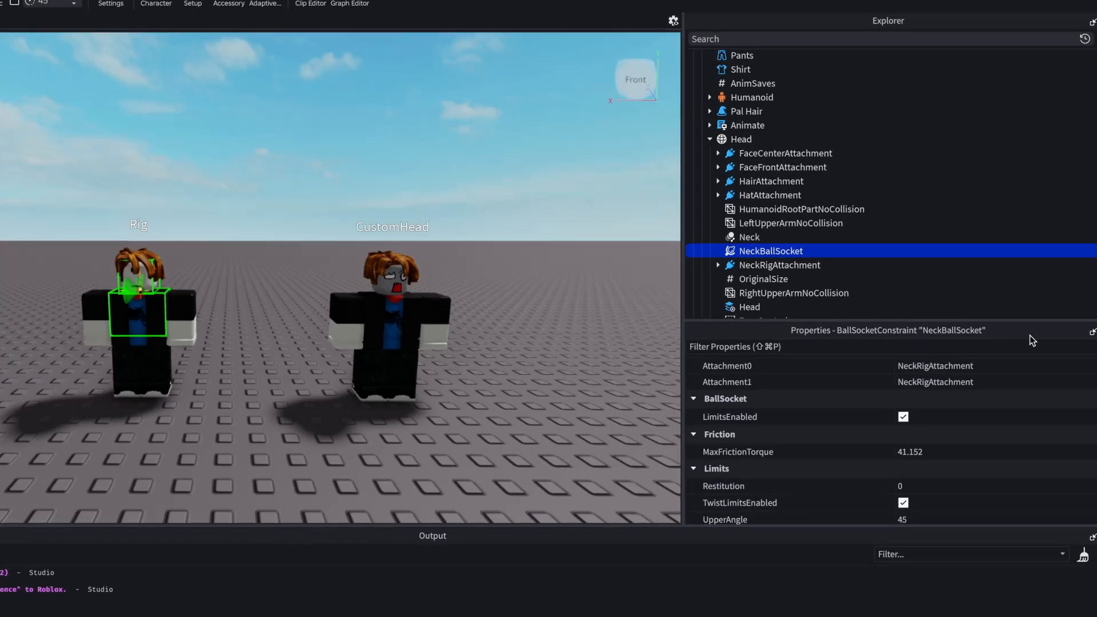
pyautogui.scroll(-3, 1006, 460)
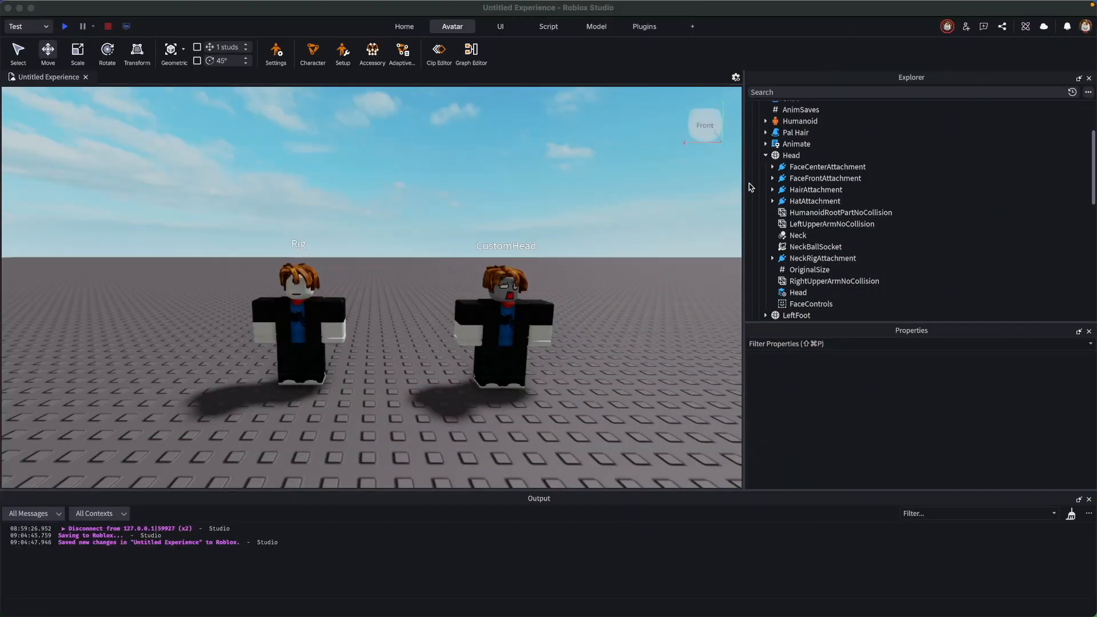
# Collapse the Rig model and expand CustomHead's Head part to examine its child objects.
pyautogui.scroll(5, 813, 174)
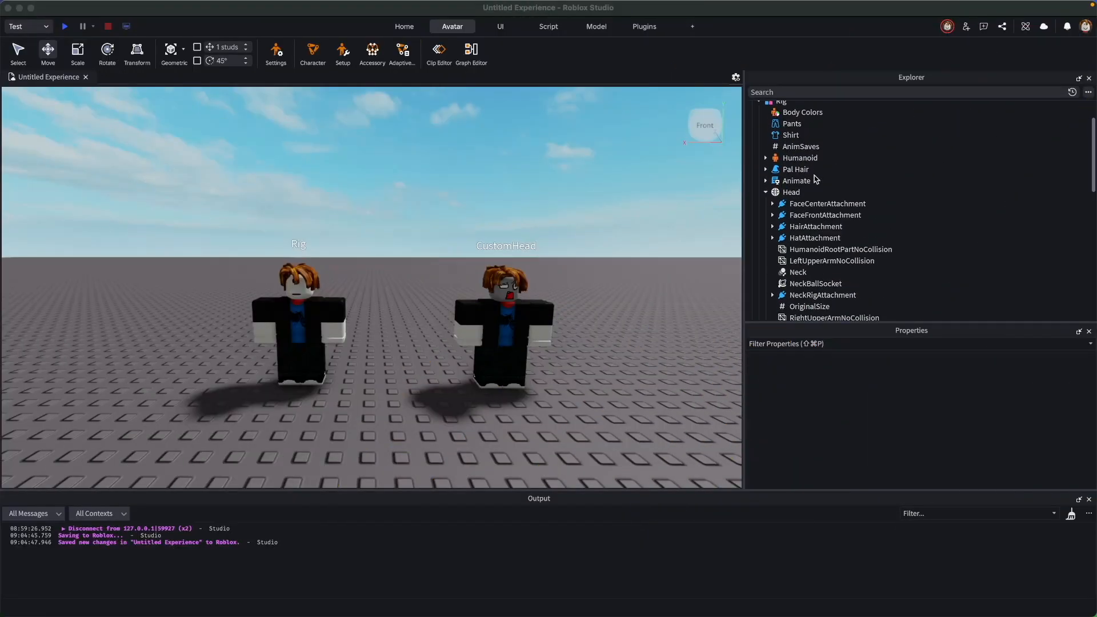
pyautogui.click(759, 152)
pyautogui.click(792, 141)
pyautogui.click(758, 141)
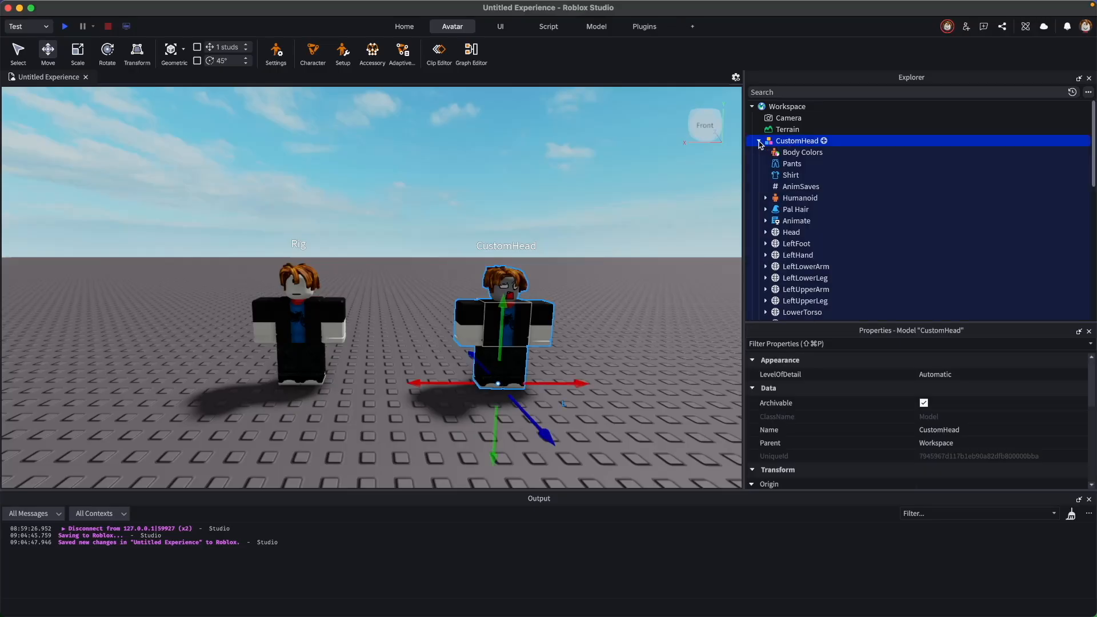
pyautogui.click(790, 232)
pyautogui.click(768, 232)
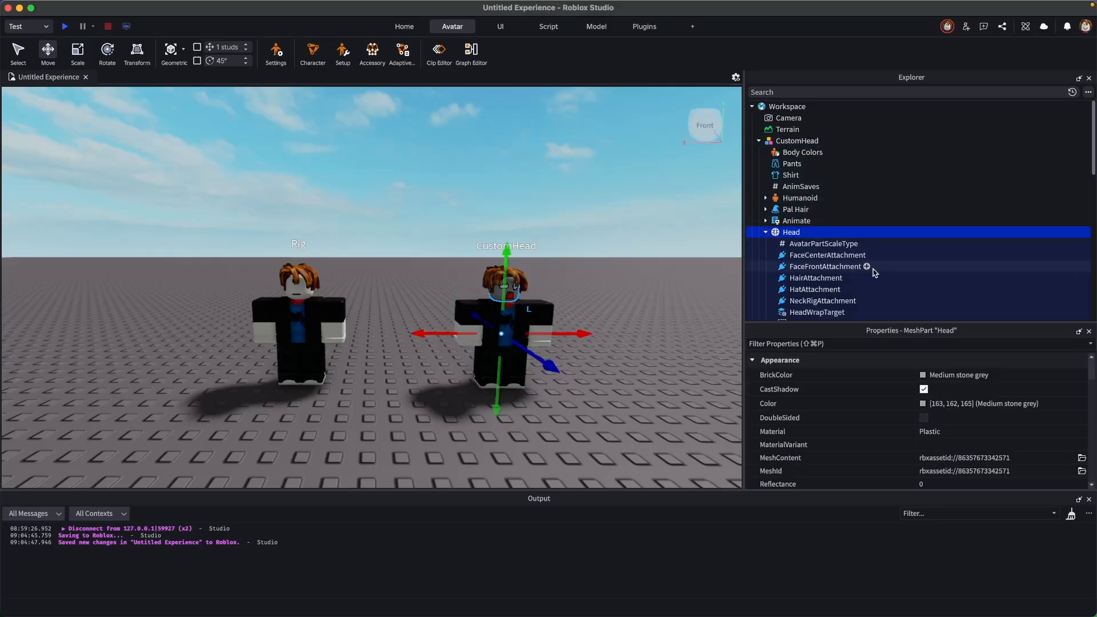
pyautogui.scroll(-2, 874, 269)
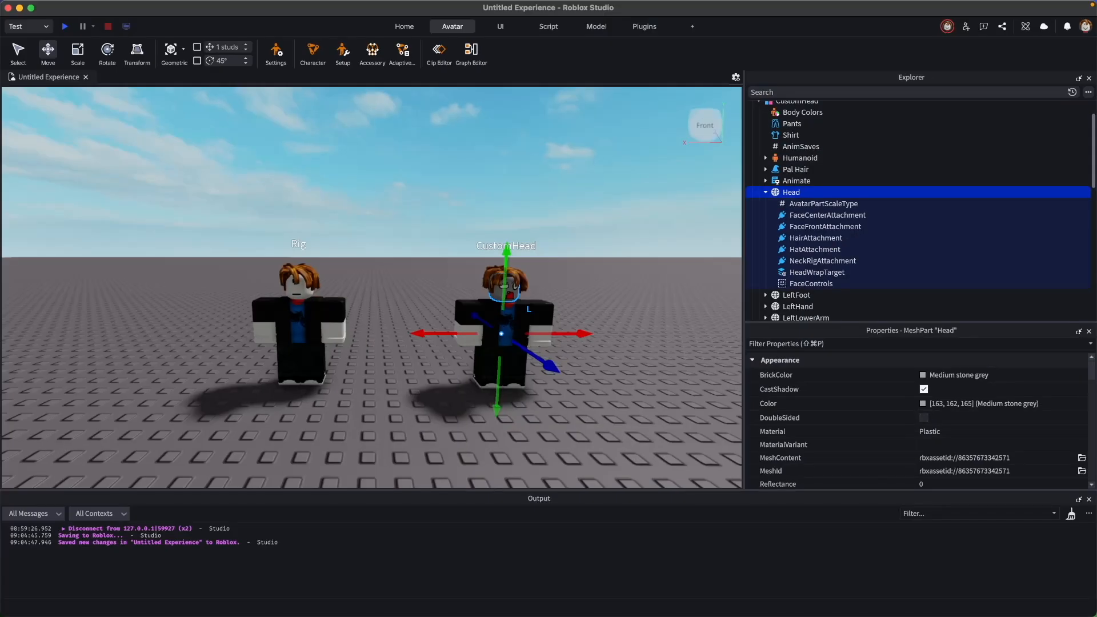
# Select the NeckRigAttachment in CustomHead's Head and focus the camera on it for inspection.
pyautogui.click(822, 260)
pyautogui.press('f')
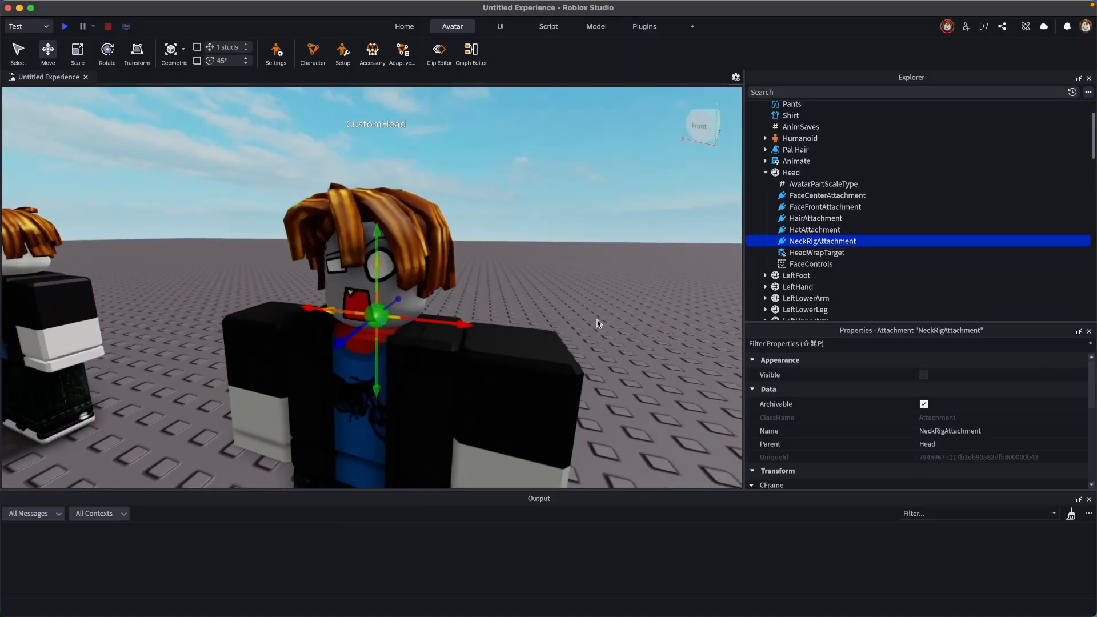
pyautogui.scroll(-6, 597, 321)
pyautogui.moveTo(597, 321); pyautogui.dragTo(598, 321, button='right')
pyautogui.scroll(3, 598, 321)
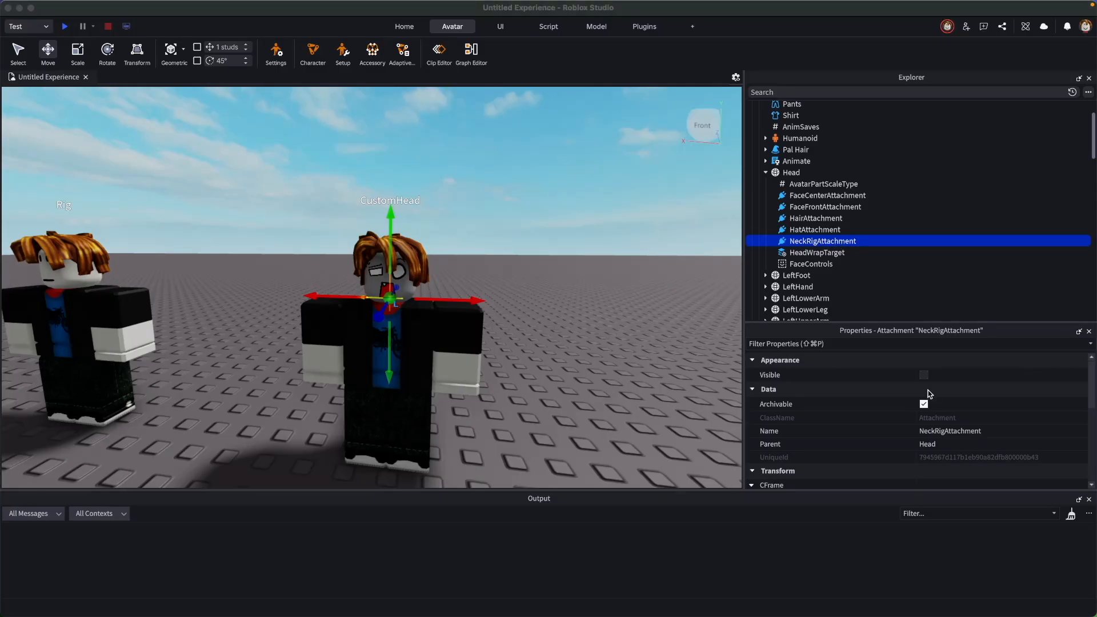
# Expand CustomHead's UpperTorso and select its NeckRigAttachment for inspection.
pyautogui.scroll(-2, 851, 242)
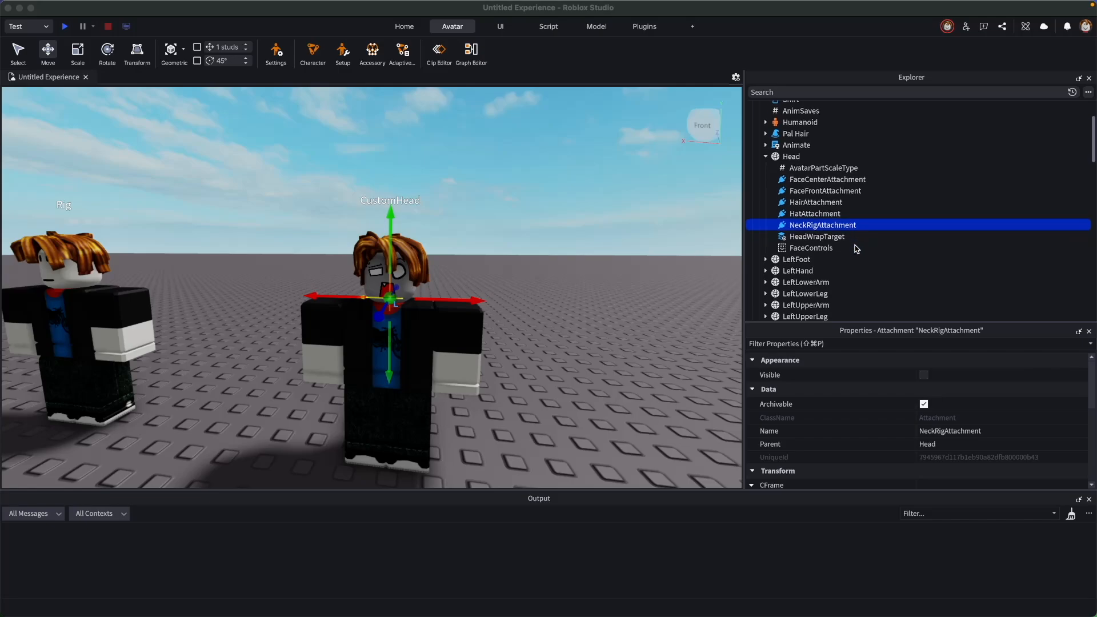
pyautogui.scroll(-10, 855, 248)
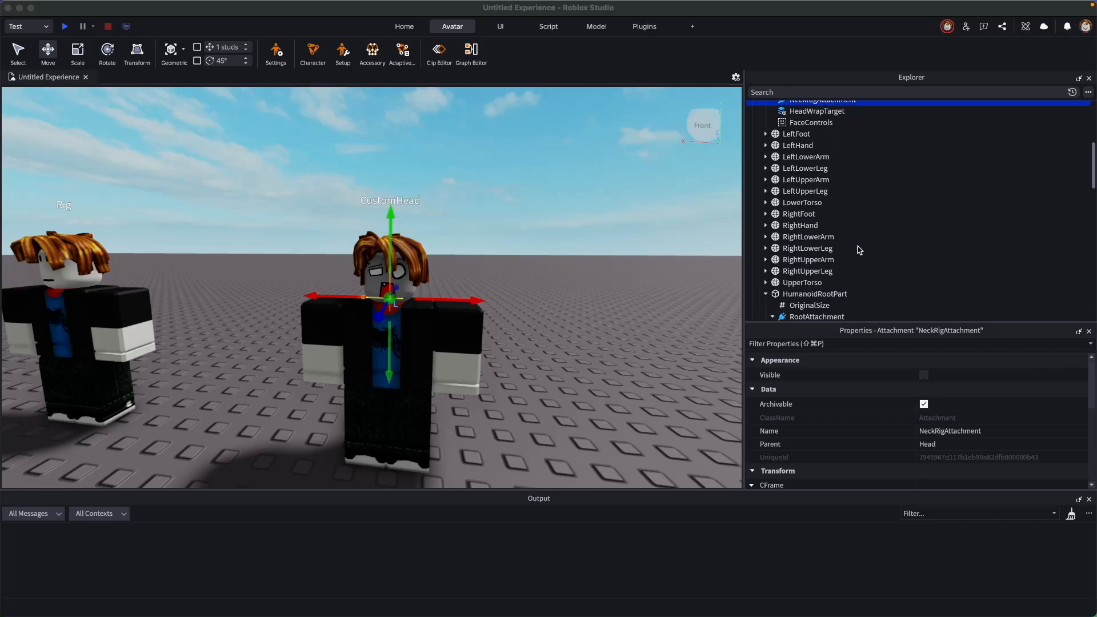
pyautogui.click(805, 284)
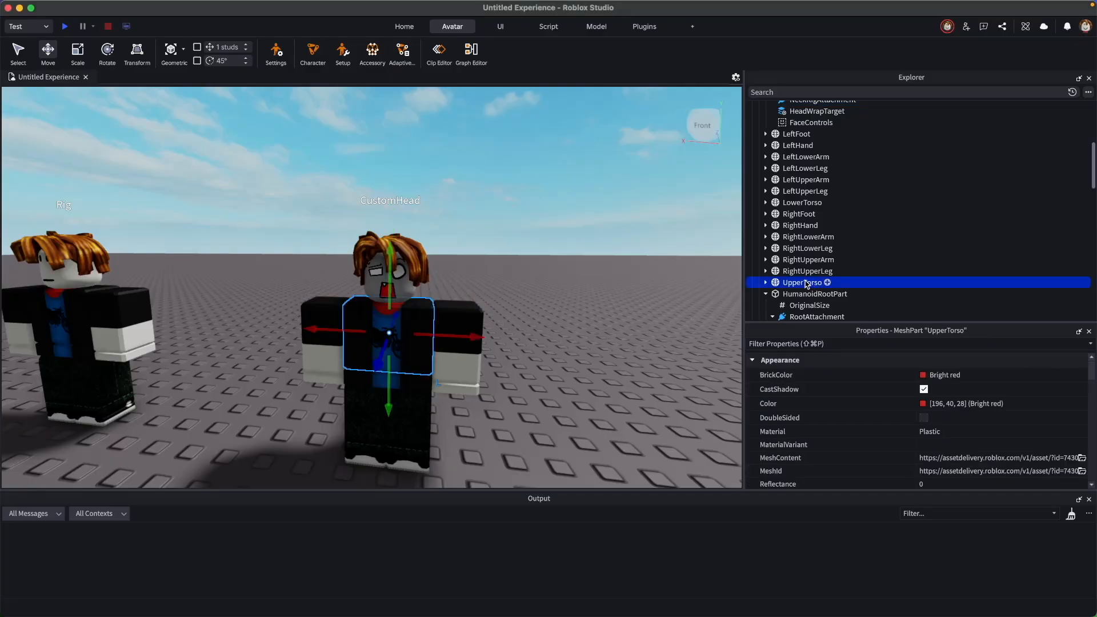
pyautogui.click(764, 283)
pyautogui.scroll(-10, 834, 284)
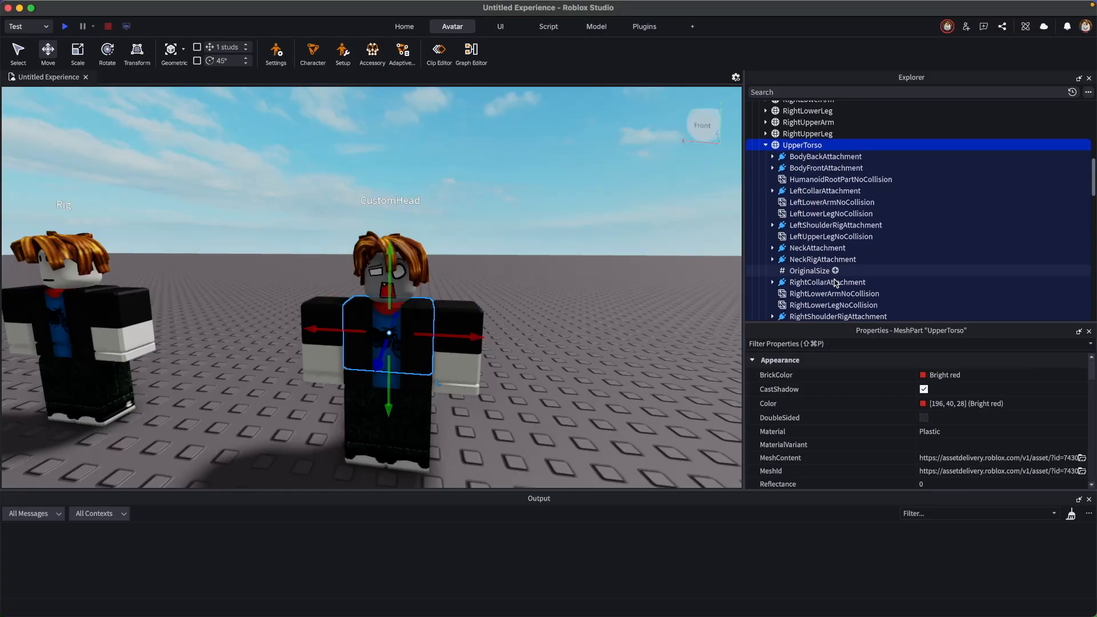
pyautogui.click(817, 259)
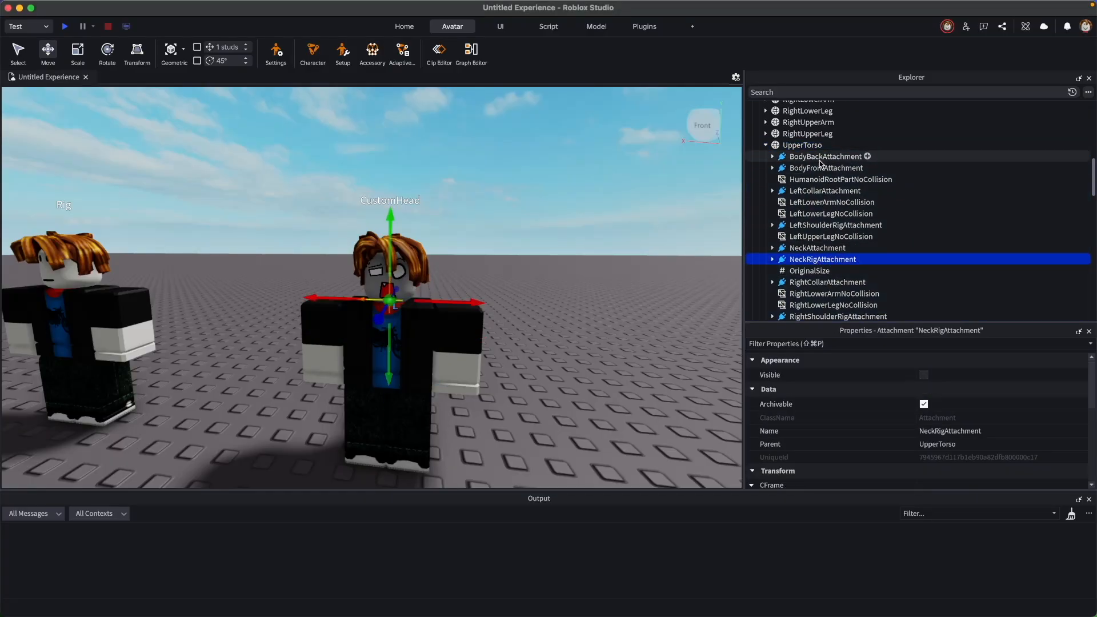
# Clear the attachment selection and select CustomHead's Head part.
pyautogui.scroll(3, 805, 171)
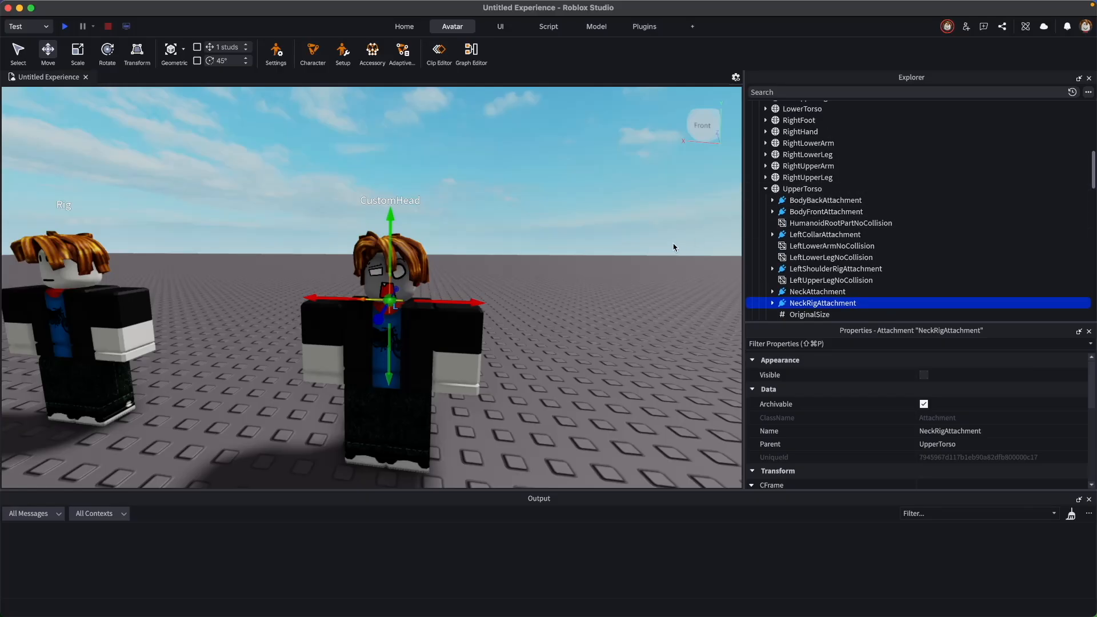
pyautogui.click(555, 249)
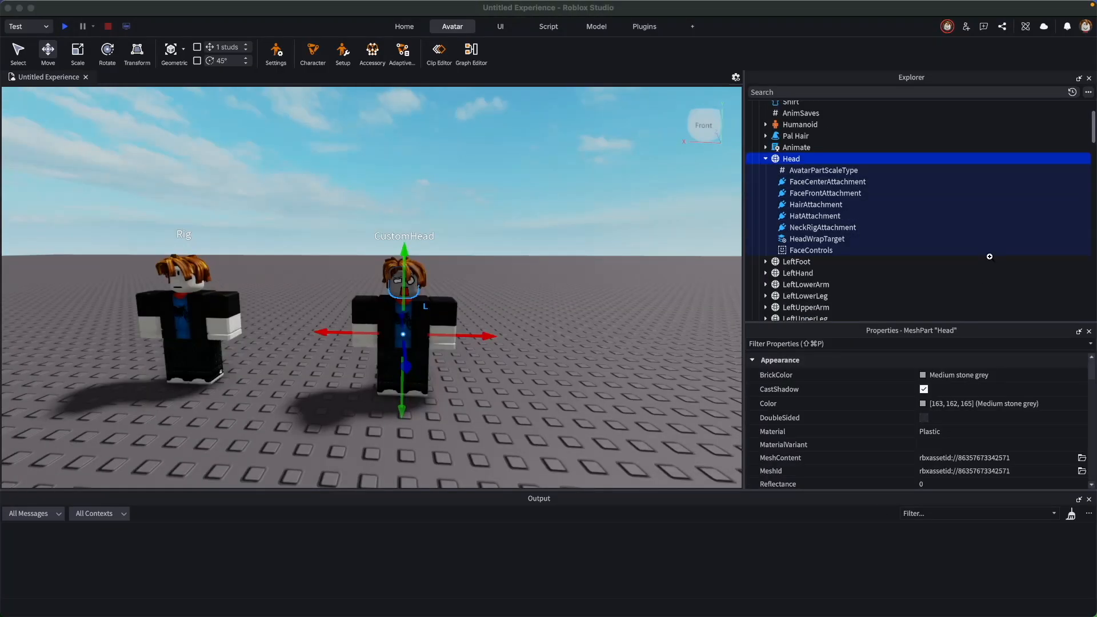
pyautogui.click(829, 159)
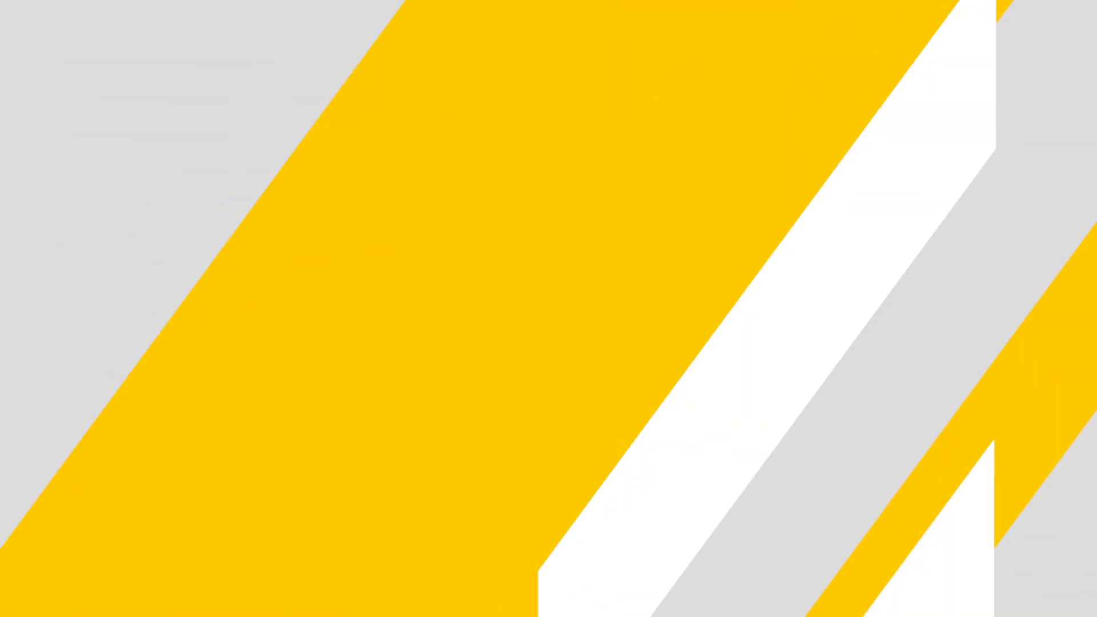
# Add an AnimationConstraint to CustomHead's Head part and rename it Neck.
pyautogui.click(784, 159)
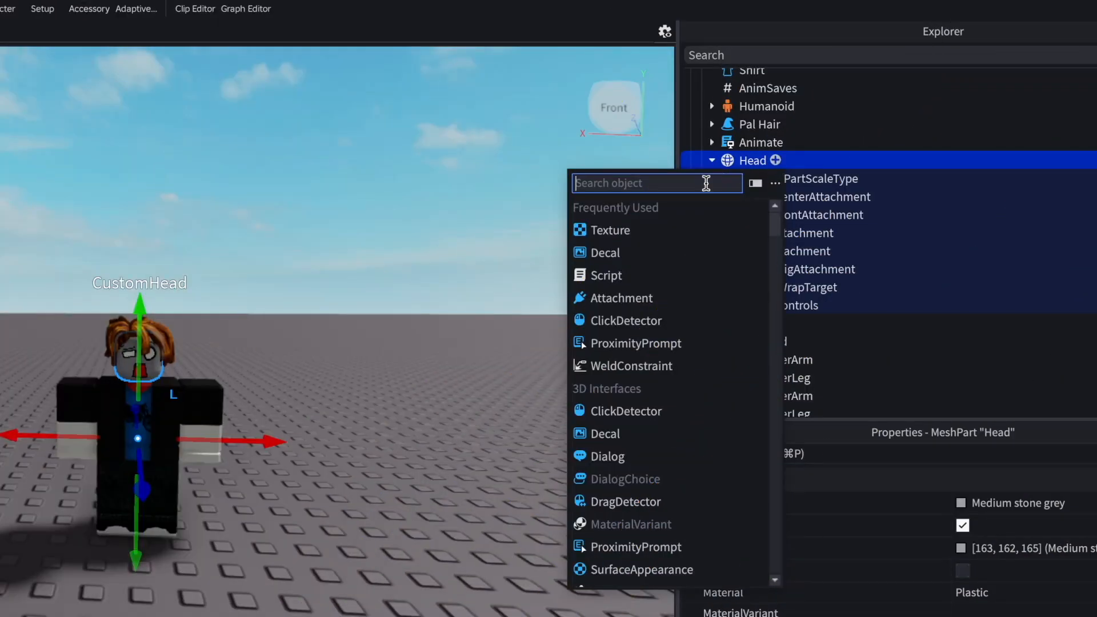
pyautogui.write('Anima')
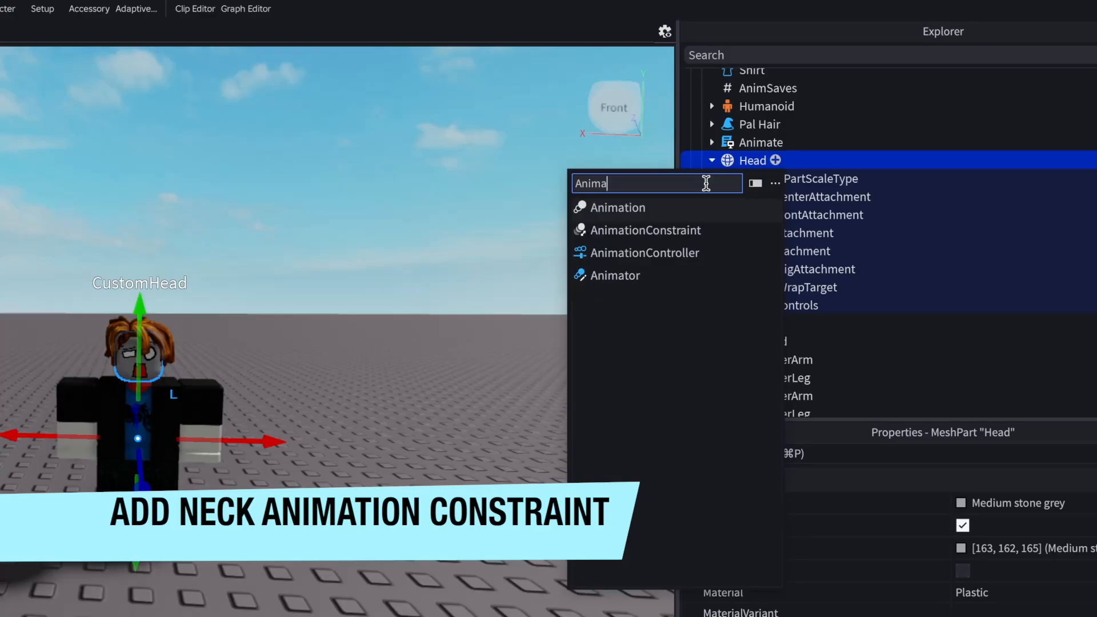
pyautogui.click(684, 231)
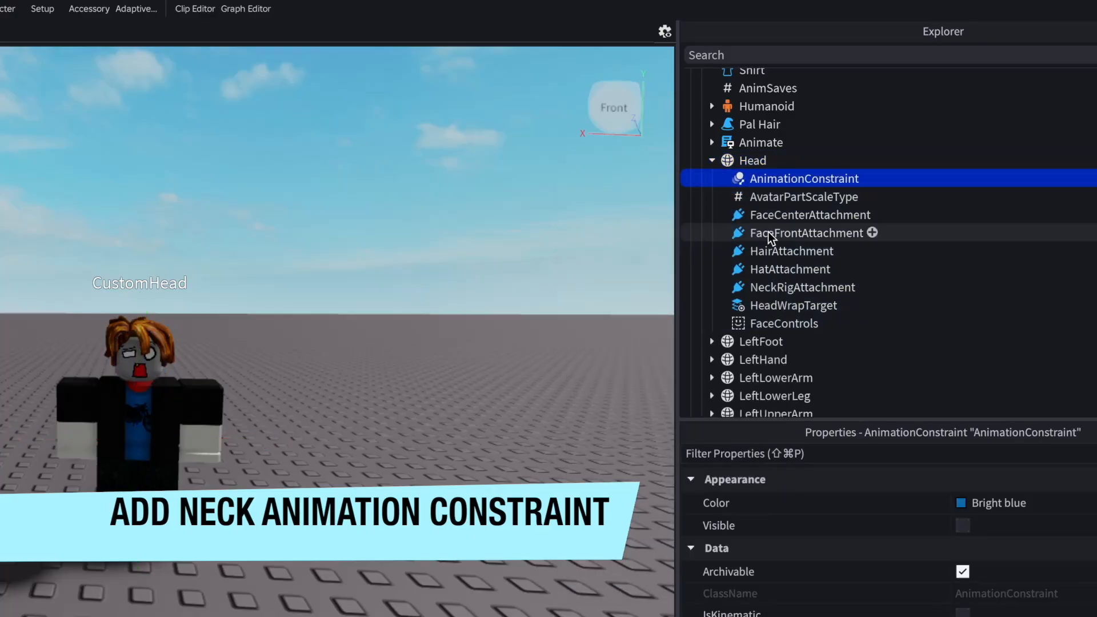
pyautogui.doubleClick(828, 179)
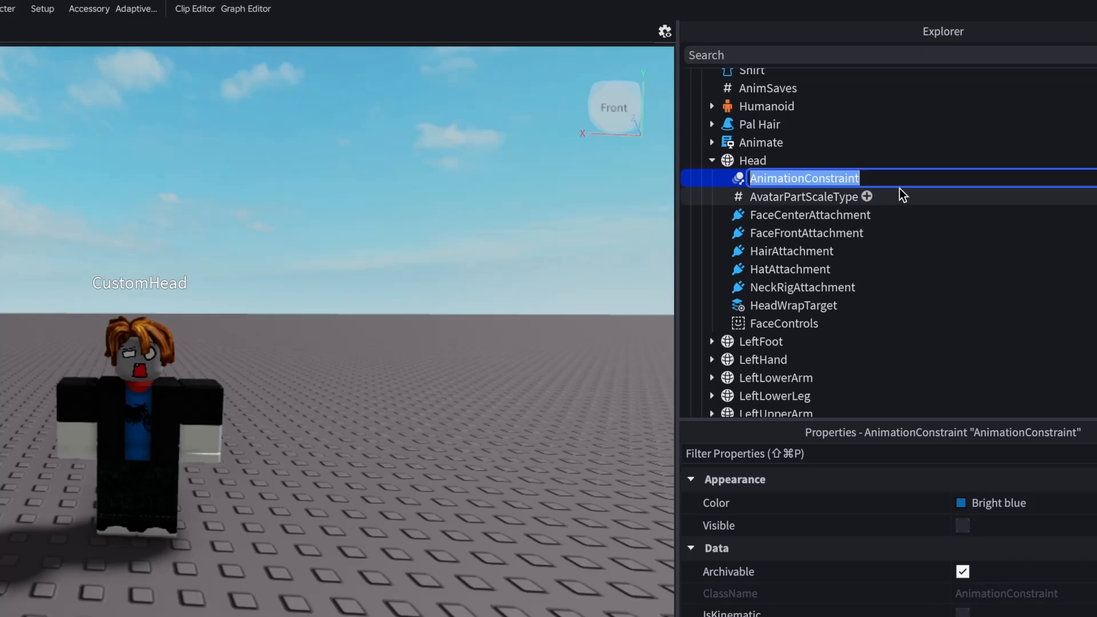
pyautogui.write('Neck')
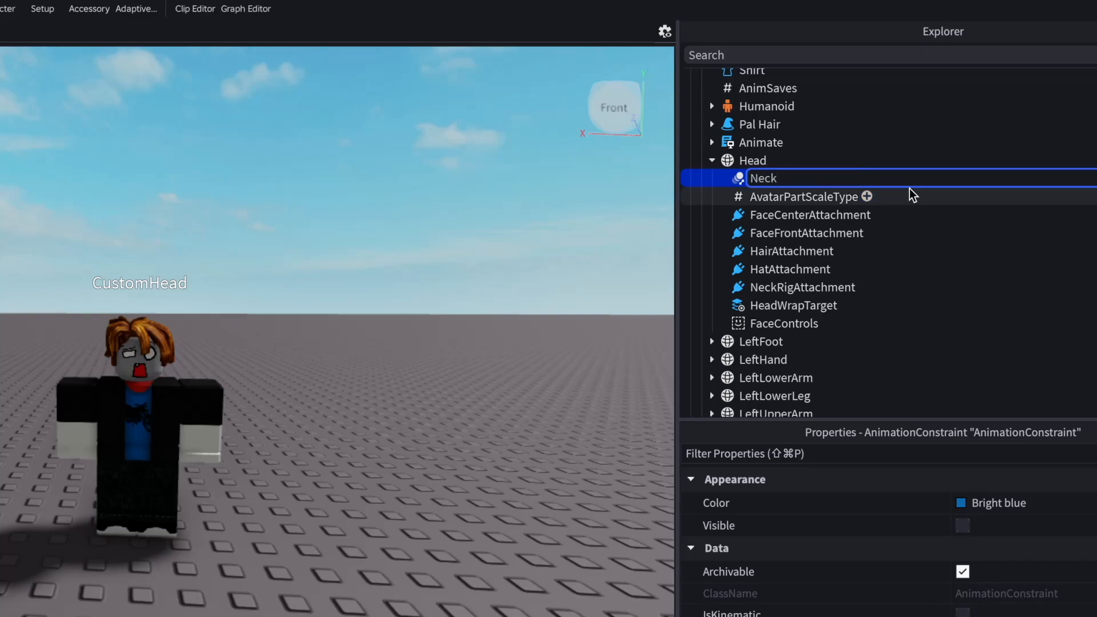
pyautogui.press('Return')
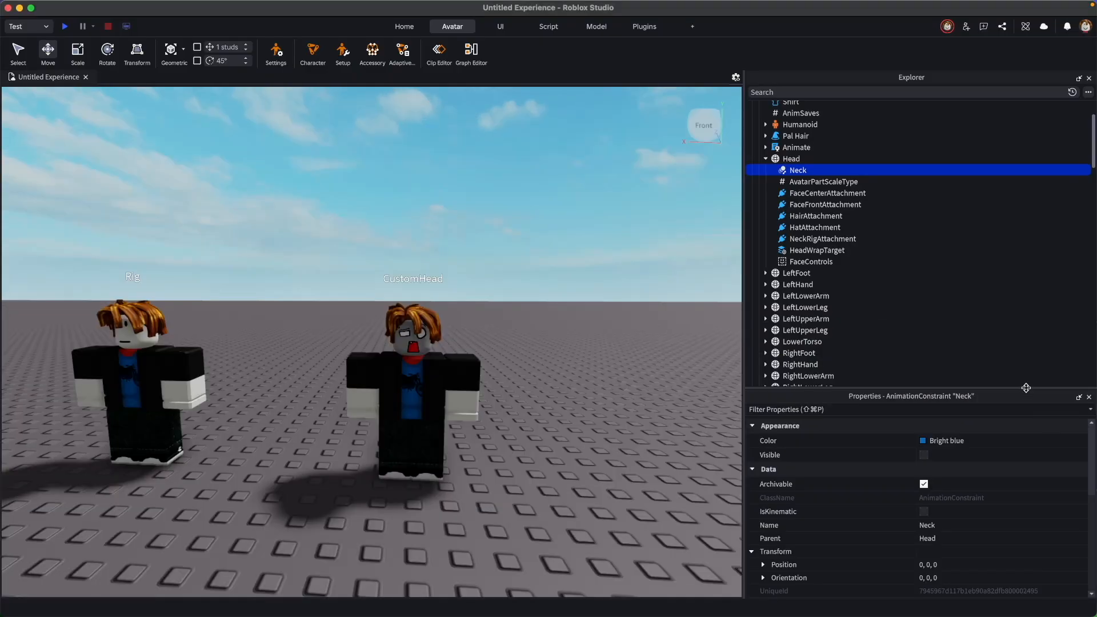
# Set the Neck constraint's Attachment0 to the NeckRigAttachment in CustomHead's UpperTorso.
pyautogui.moveTo(1026, 387); pyautogui.dragTo(1027, 343)
pyautogui.scroll(-5, 1030, 440)
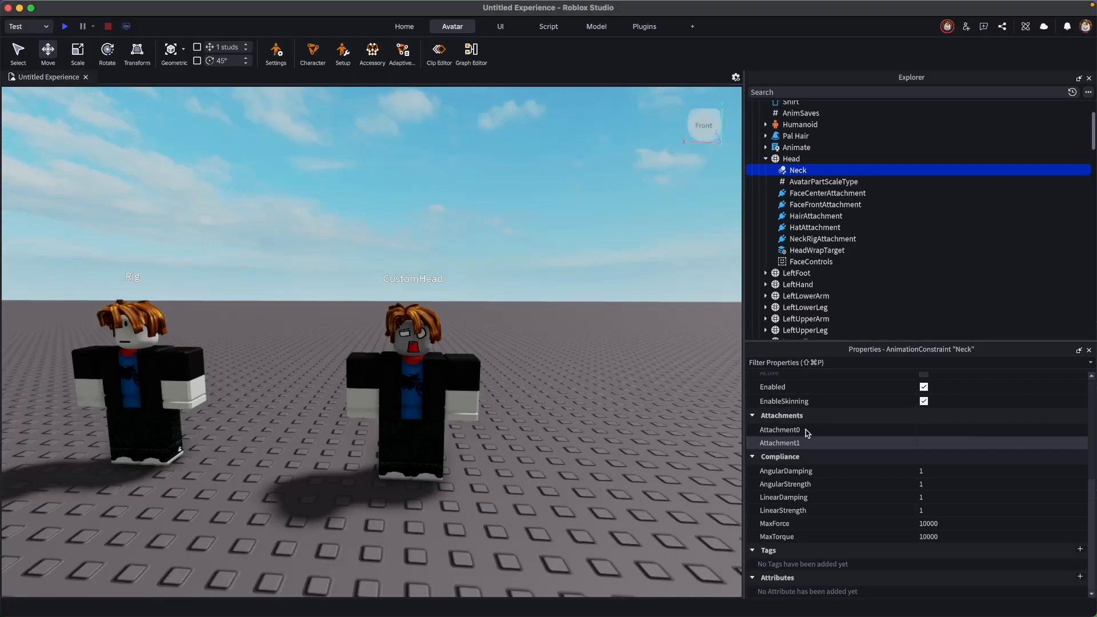
pyautogui.click(948, 430)
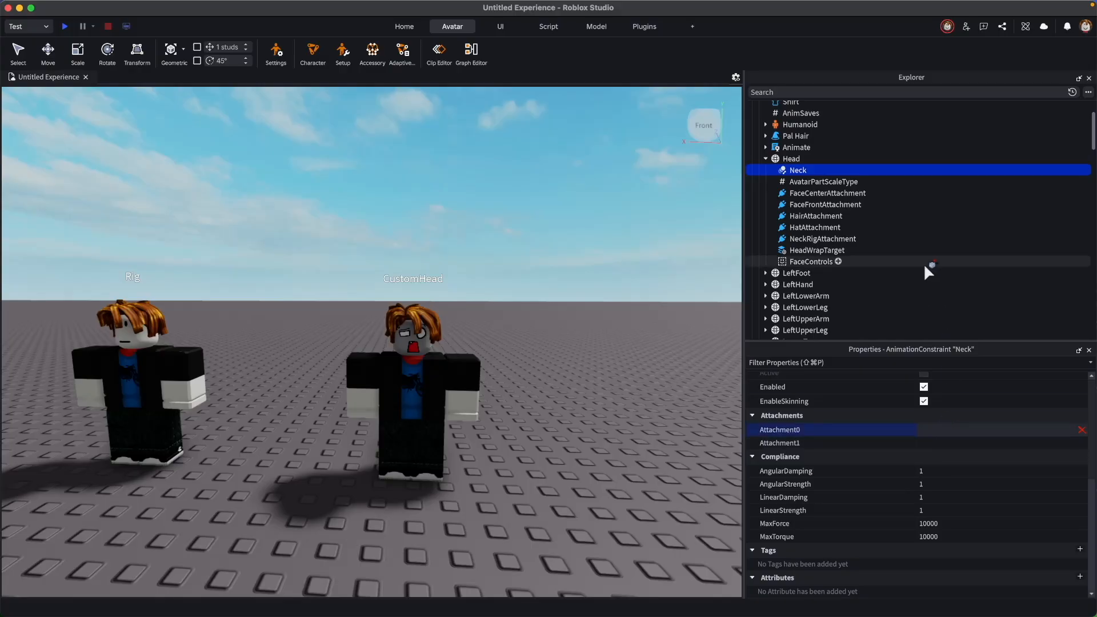
pyautogui.scroll(-4, 924, 265)
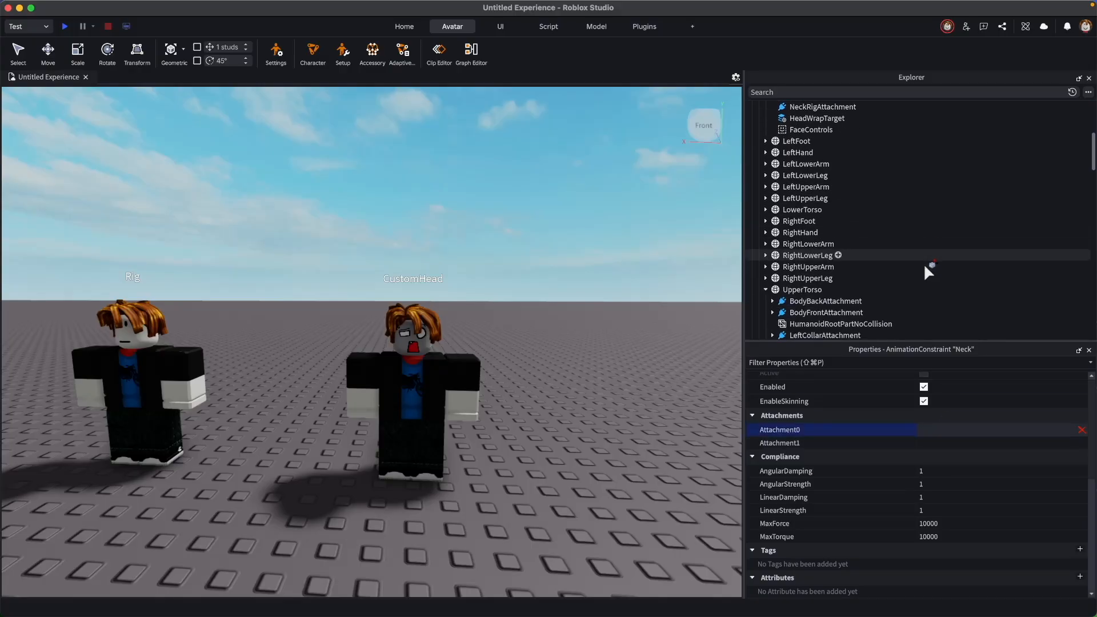
pyautogui.scroll(-4, 923, 263)
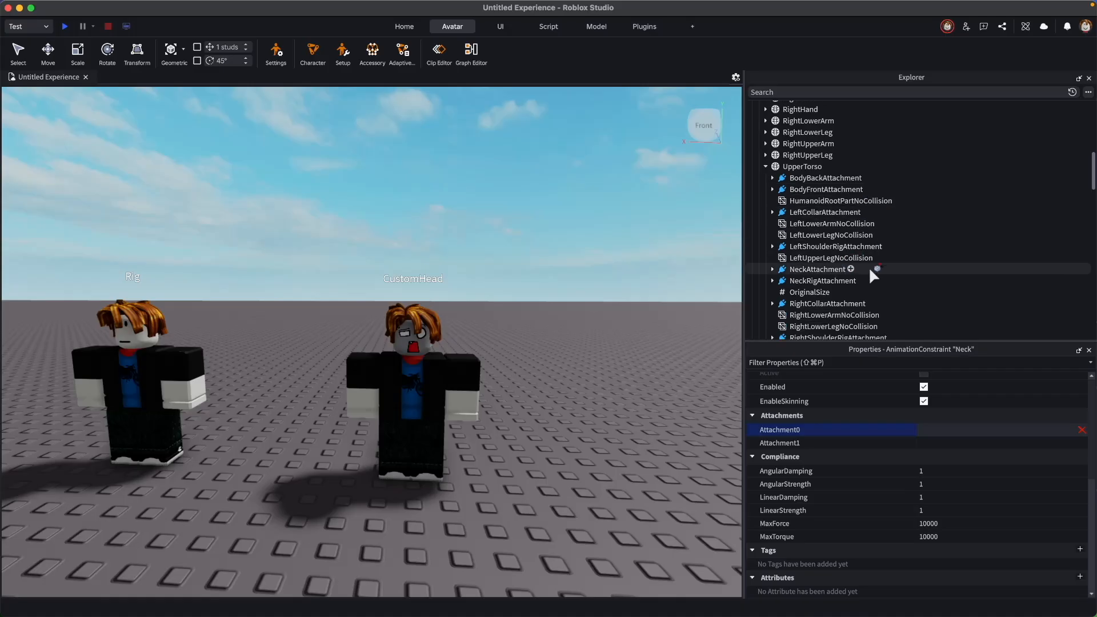
pyautogui.click(835, 278)
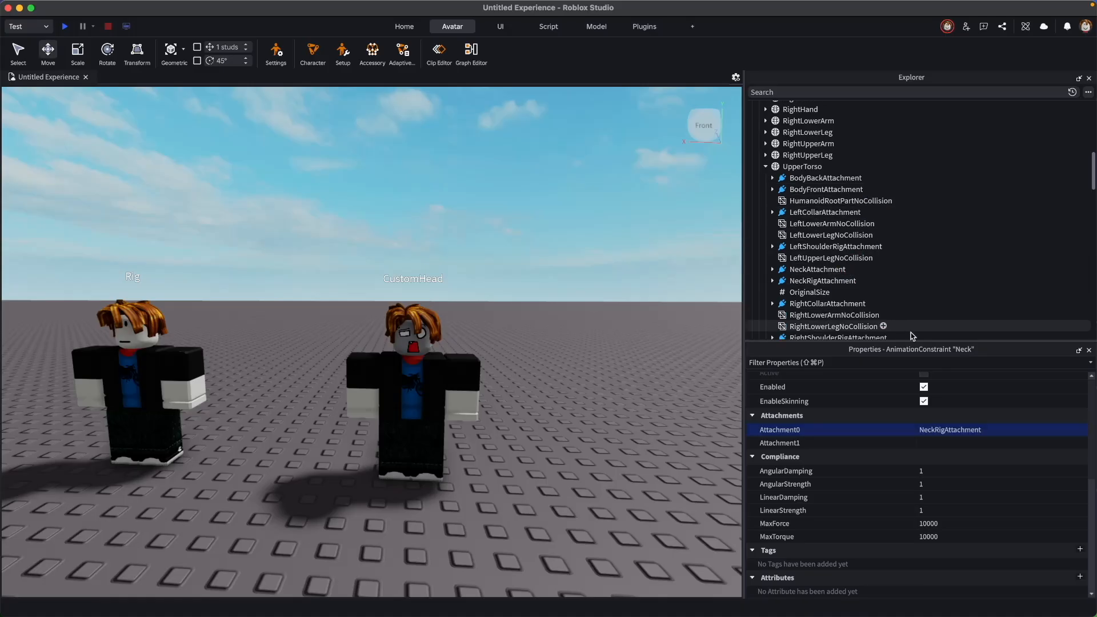
# Set the Neck constraint's Attachment1 to the NeckRigAttachment in CustomHead's Head and enable IsKinematic.
pyautogui.click(941, 444)
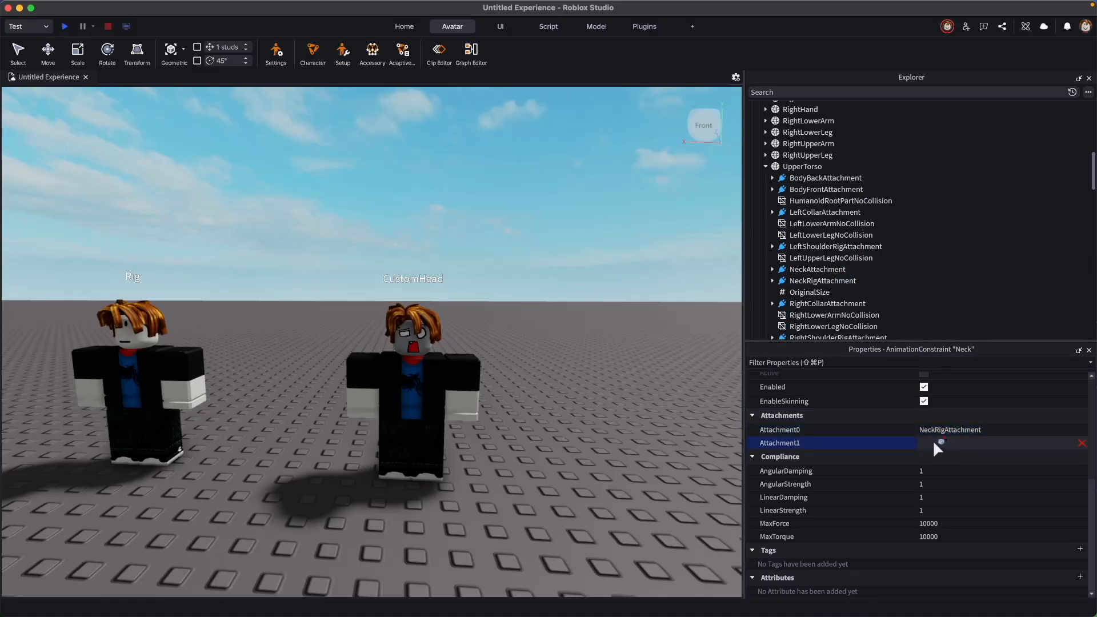
pyautogui.scroll(8, 933, 279)
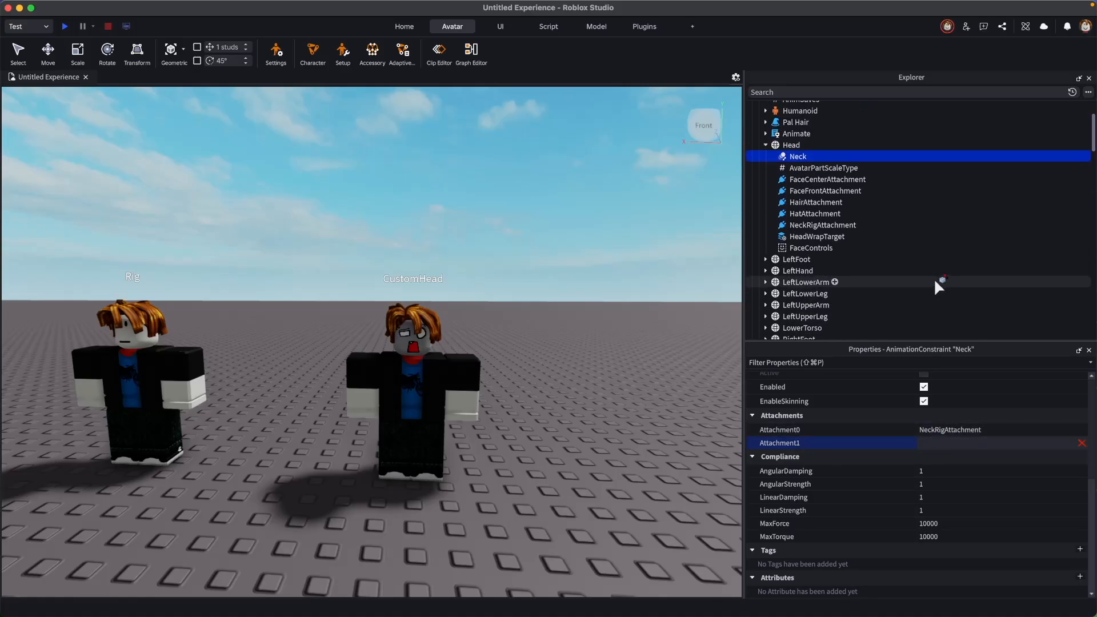
pyautogui.click(838, 225)
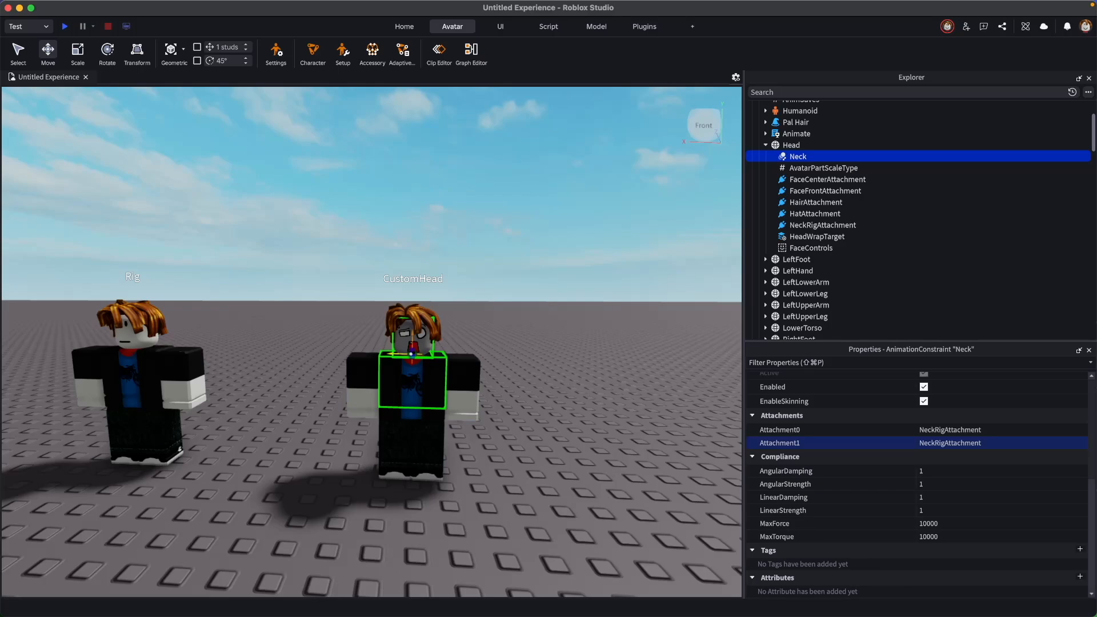
pyautogui.scroll(5, 928, 467)
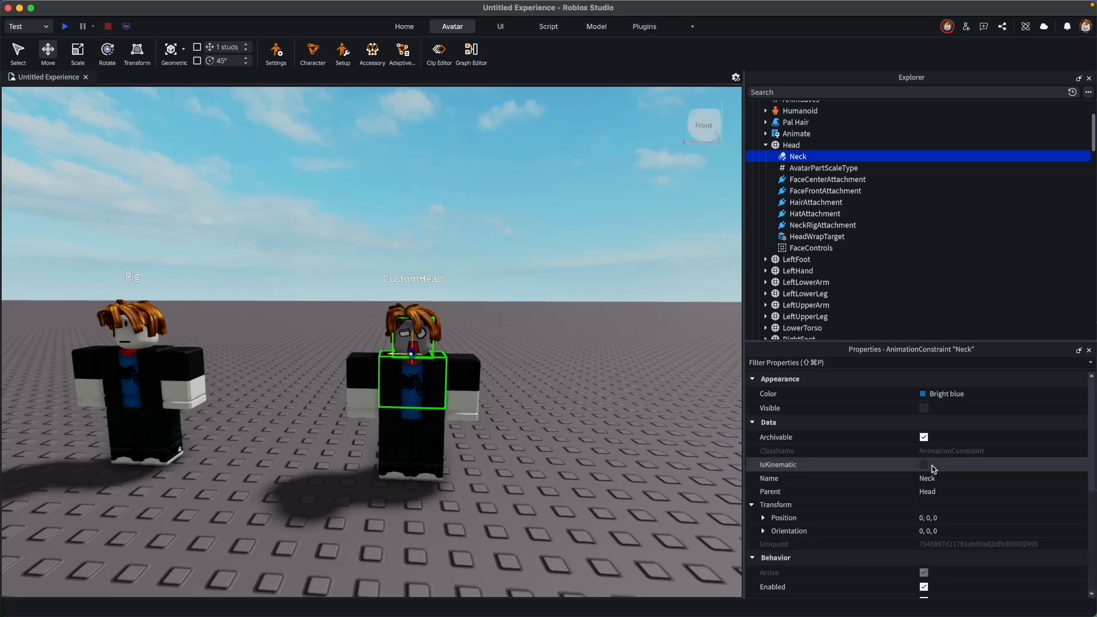
pyautogui.click(924, 465)
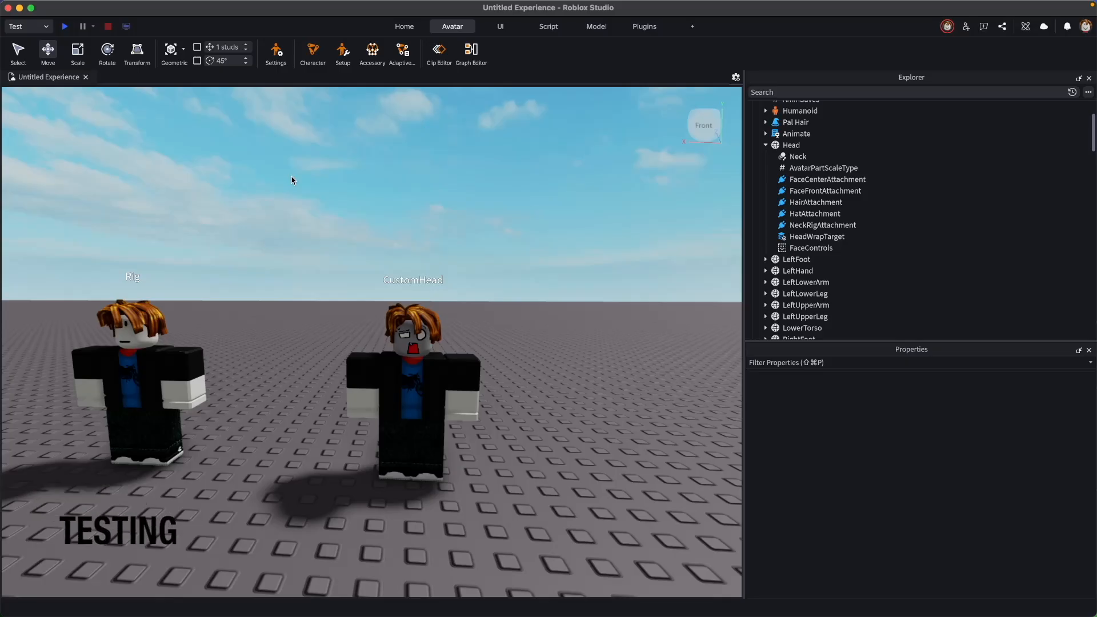
# Open CustomHead in the Clip Editor and name the animation Test.
pyautogui.click(438, 51)
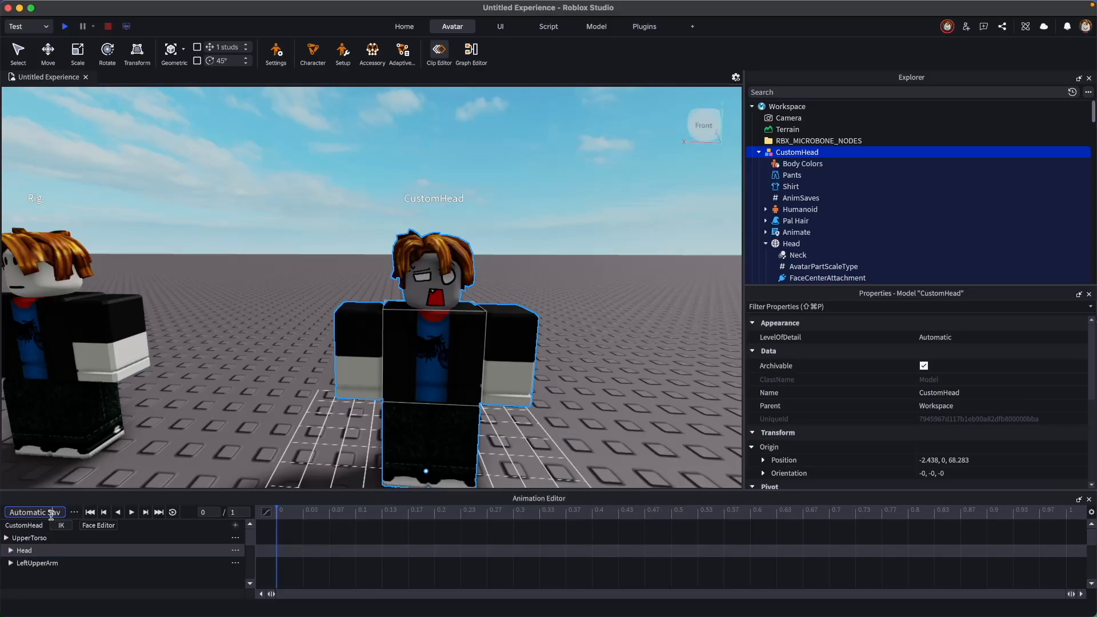
pyautogui.click(51, 514)
pyautogui.write('Test')
pyautogui.press('Return')
# Rotate CustomHead's head sideways about its vertical axis at time 0 to create the first head keyframe.
pyautogui.click(444, 313)
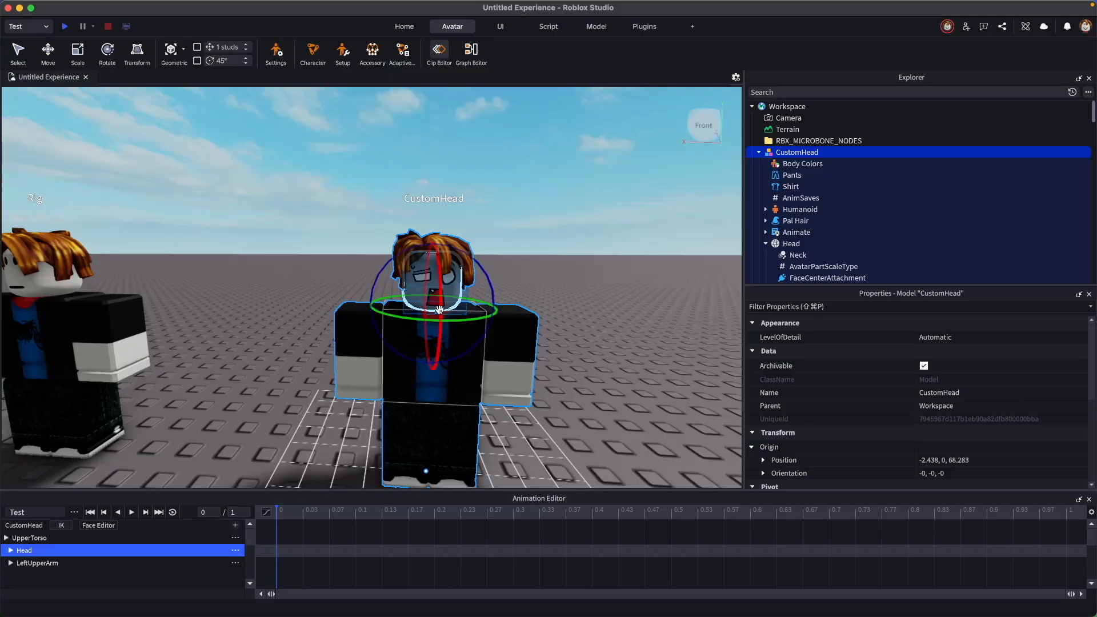
pyautogui.moveTo(461, 323); pyautogui.dragTo(474, 322)
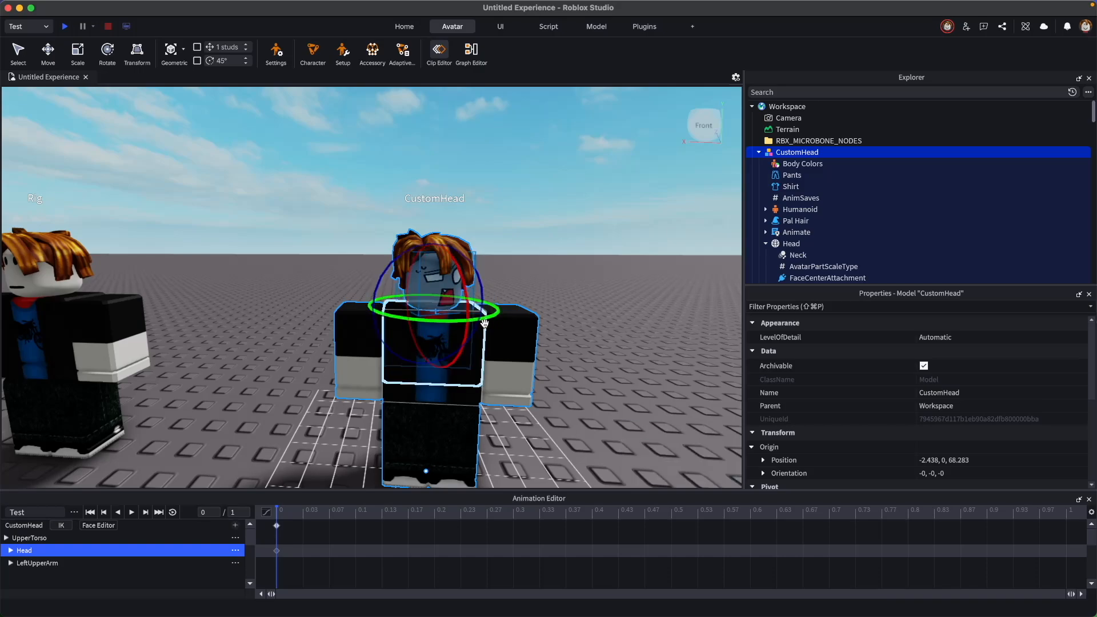
pyautogui.click(565, 409)
# Add a head keyframe at 0.27 with CustomHead's head turned to the opposite side.
pyautogui.moveTo(323, 518); pyautogui.dragTo(488, 517)
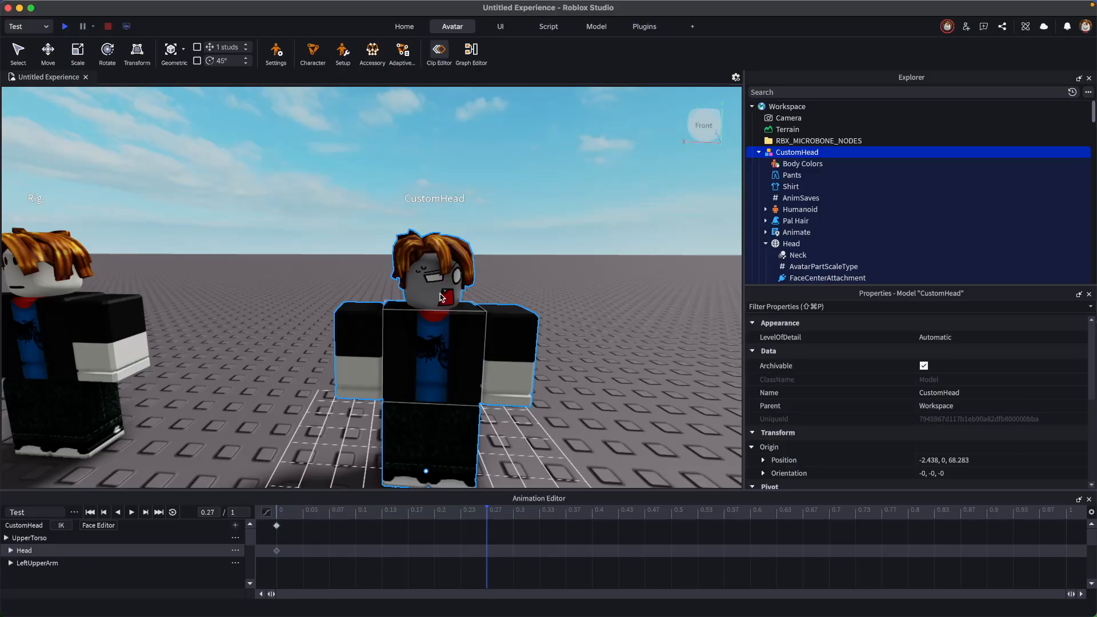
pyautogui.click(435, 311)
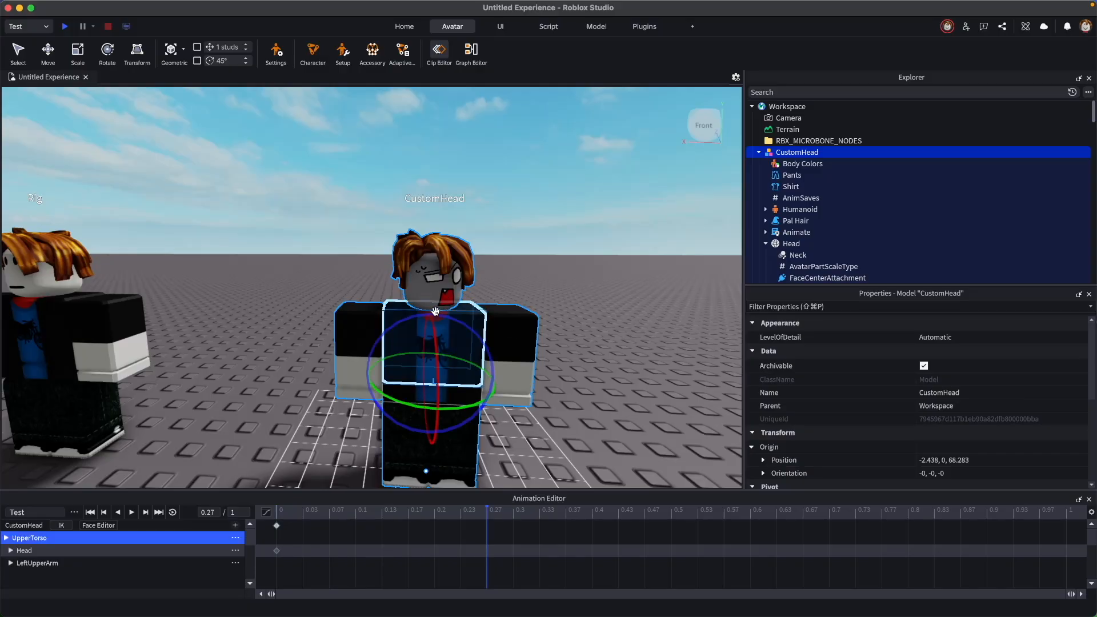
pyautogui.click(436, 298)
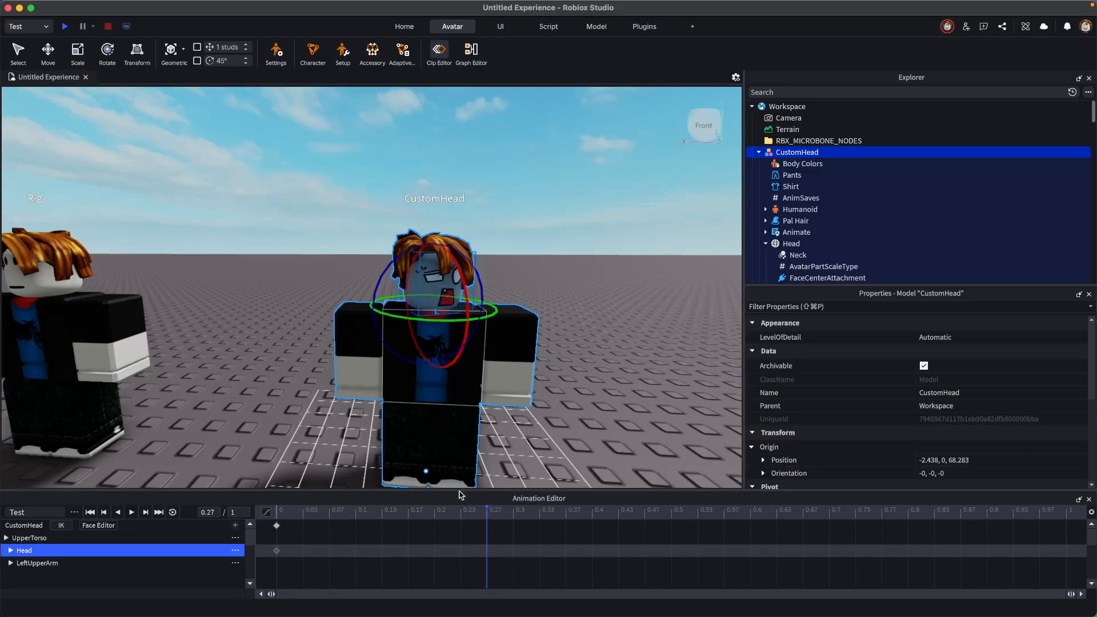
pyautogui.moveTo(431, 322); pyautogui.dragTo(290, 326)
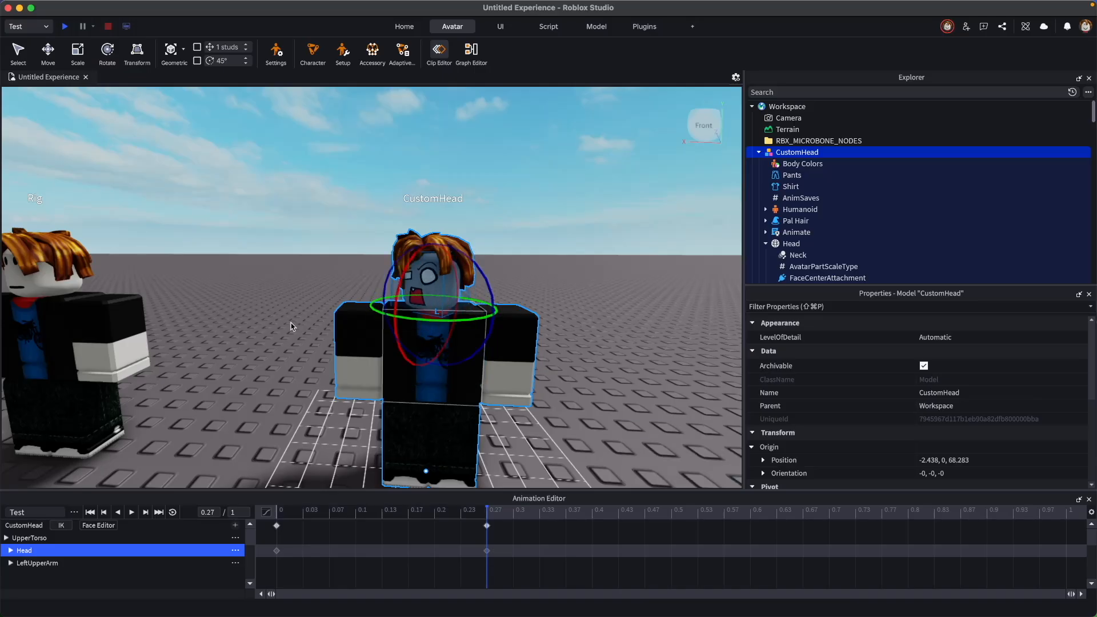
# Return to the start of the Test animation and play it to check the head's movement.
pyautogui.moveTo(468, 518); pyautogui.dragTo(238, 508)
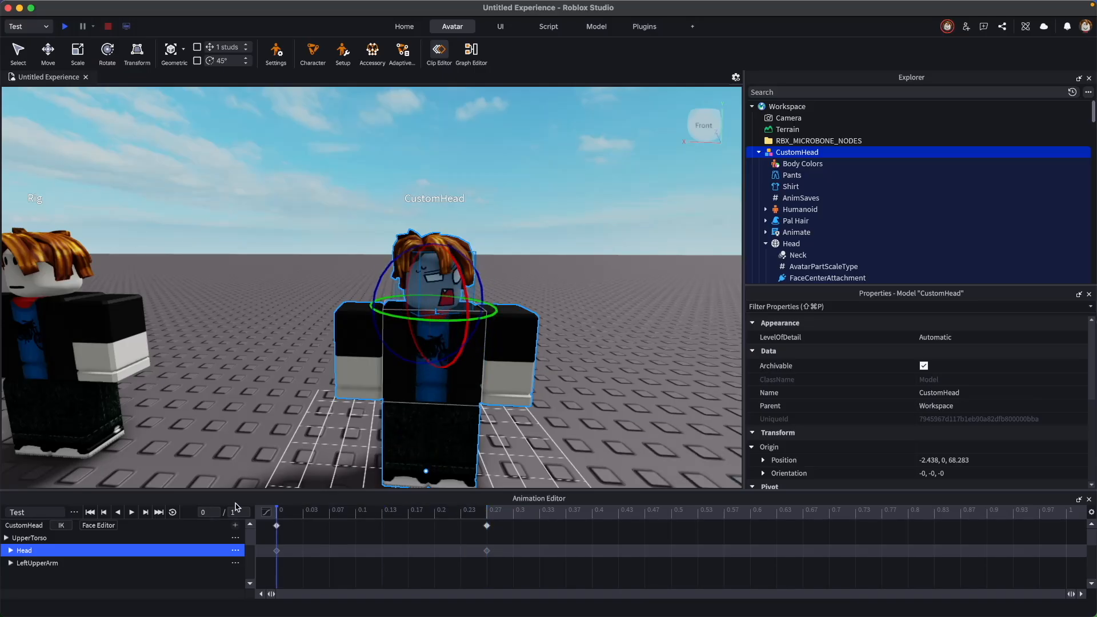
pyautogui.click(133, 517)
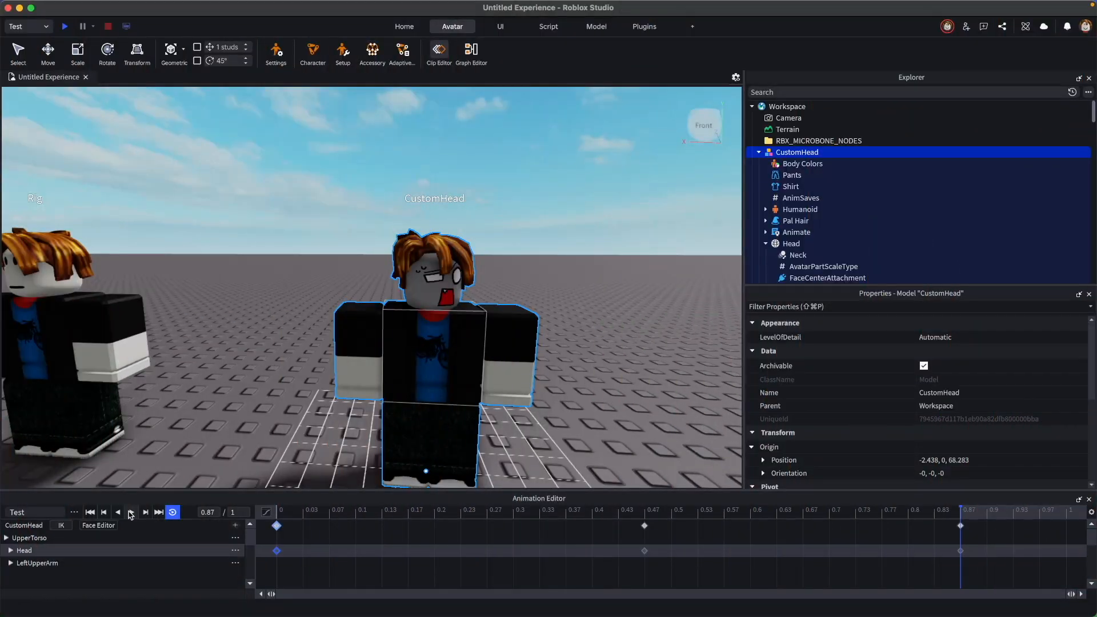
pyautogui.click(130, 513)
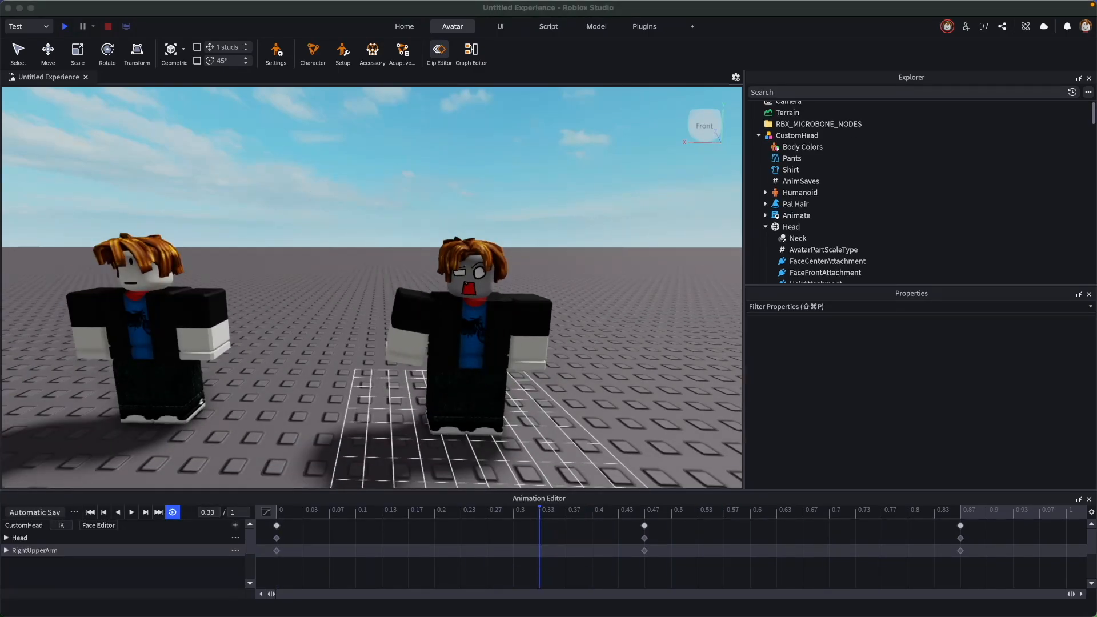
# Select CustomHead's Pal Hair accessory and expand it to reveal the objects in its Handle.
pyautogui.click(589, 194)
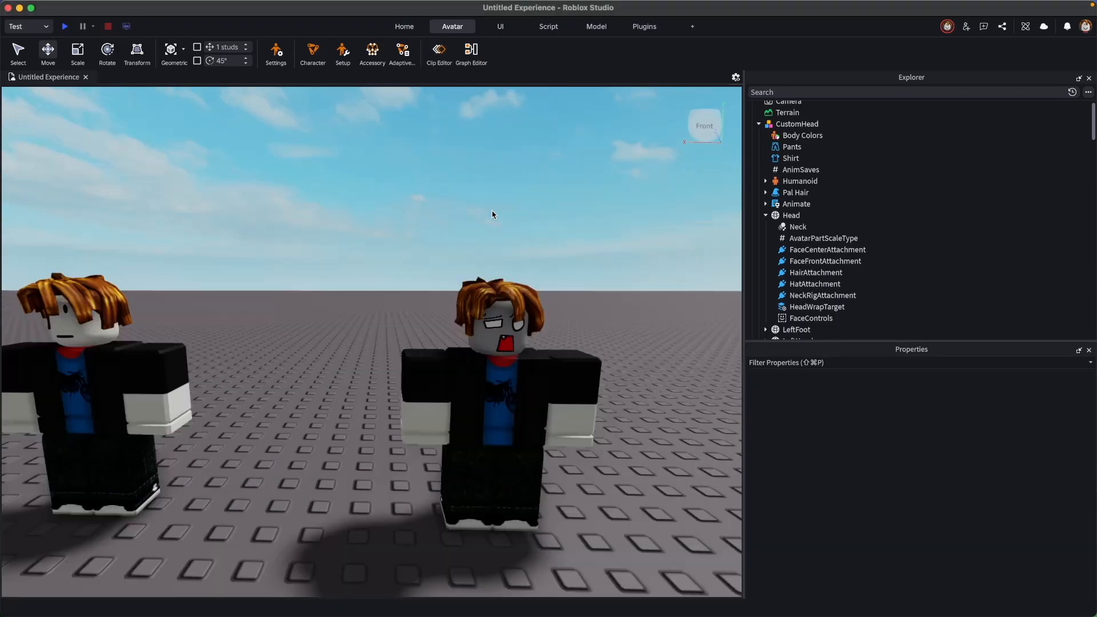
pyautogui.click(828, 124)
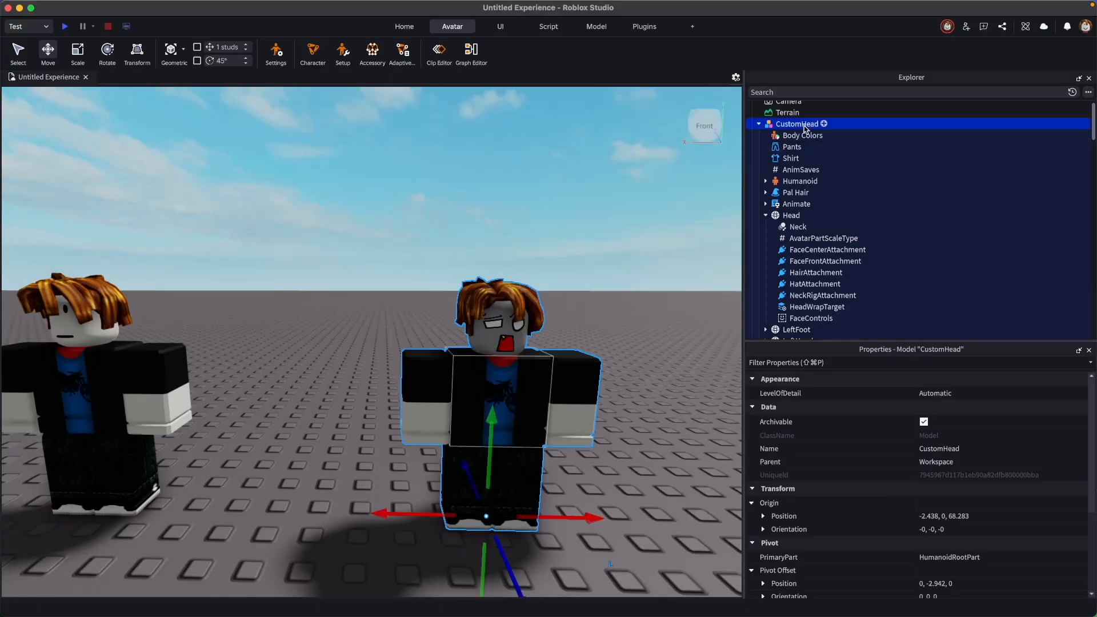
pyautogui.click(891, 195)
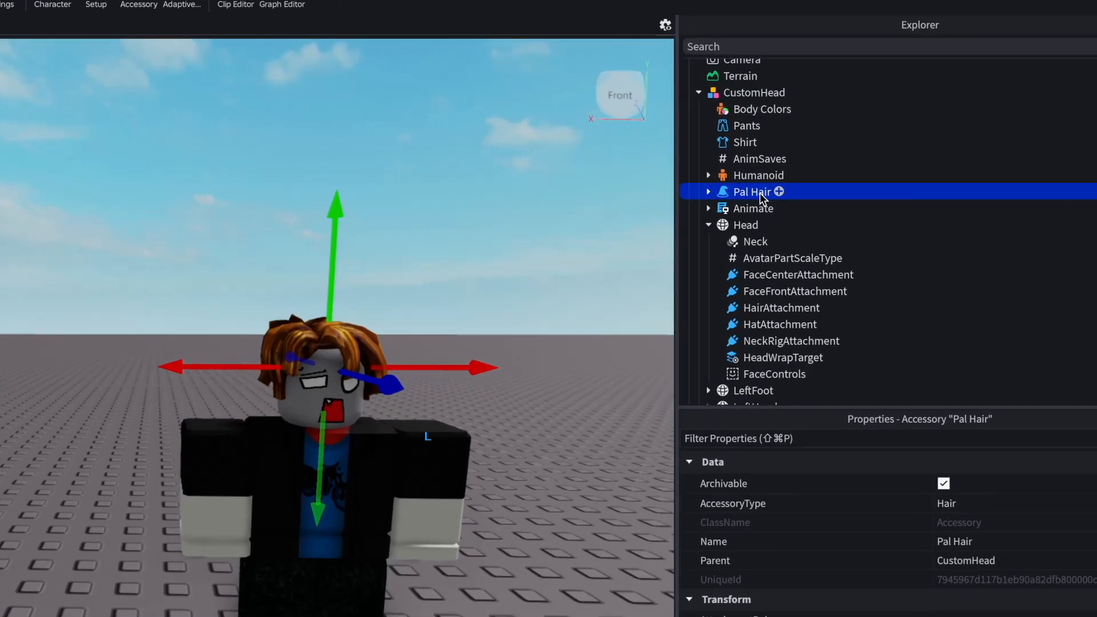
pyautogui.click(708, 191)
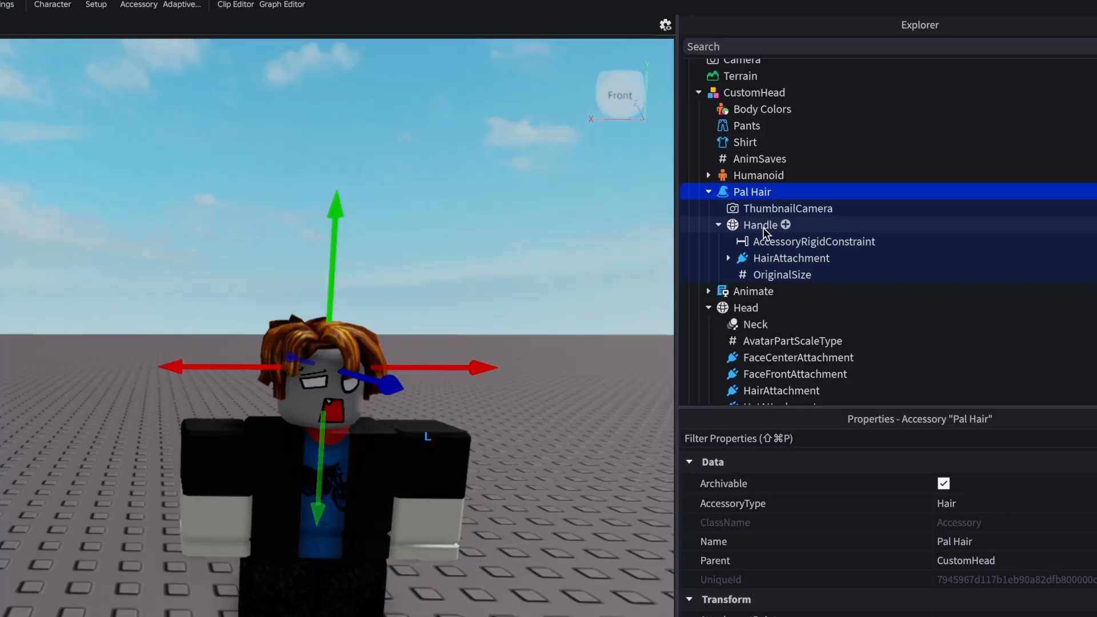
# Set Attachment1 of the AccessoryRigidConstraint in Pal Hair's Handle to the HairAttachment in CustomHead's Head.
pyautogui.click(899, 244)
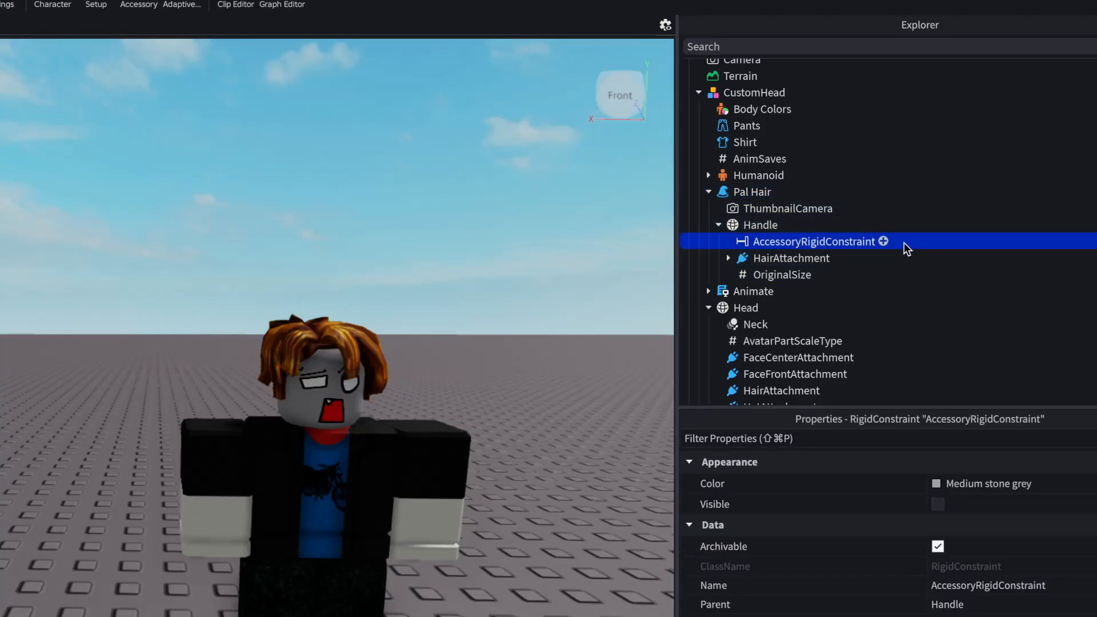
pyautogui.moveTo(881, 406); pyautogui.dragTo(894, 338)
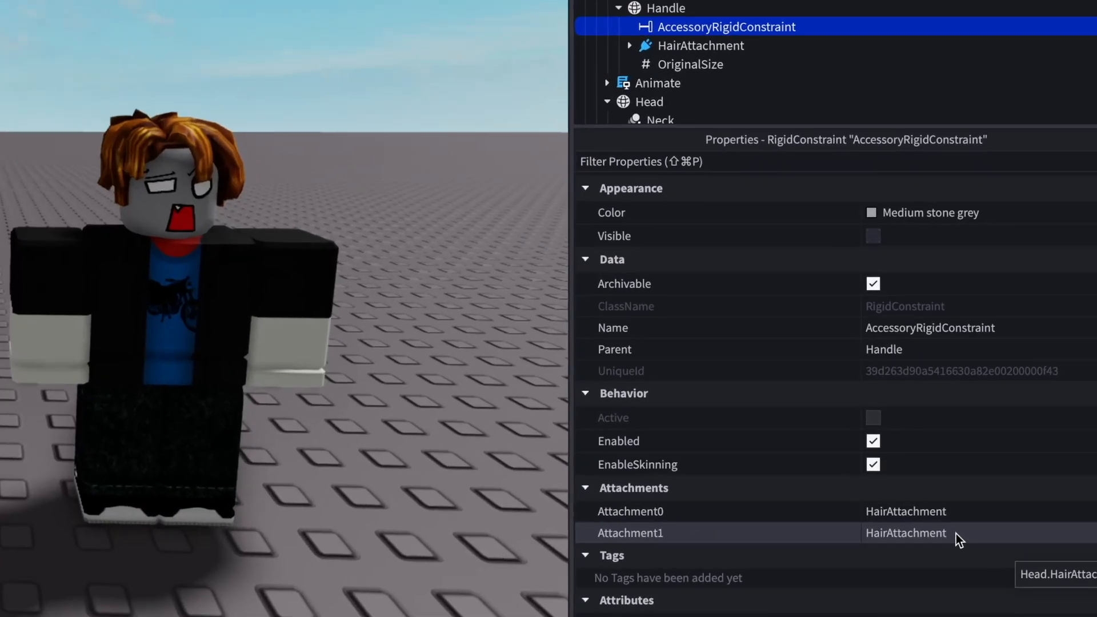
pyautogui.click(961, 534)
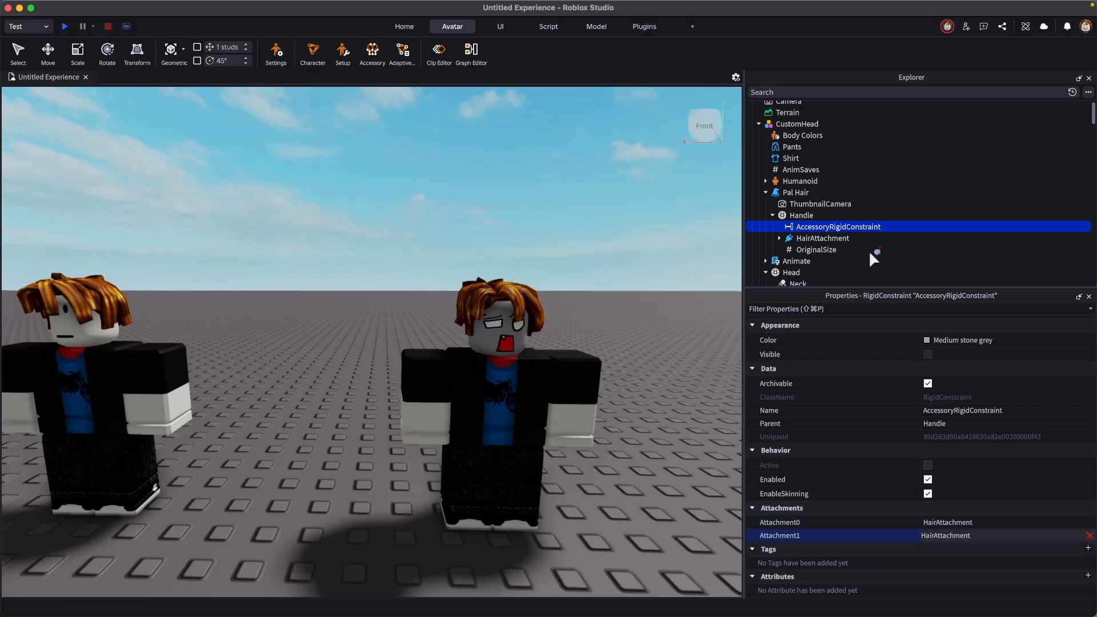
pyautogui.scroll(-4, 899, 231)
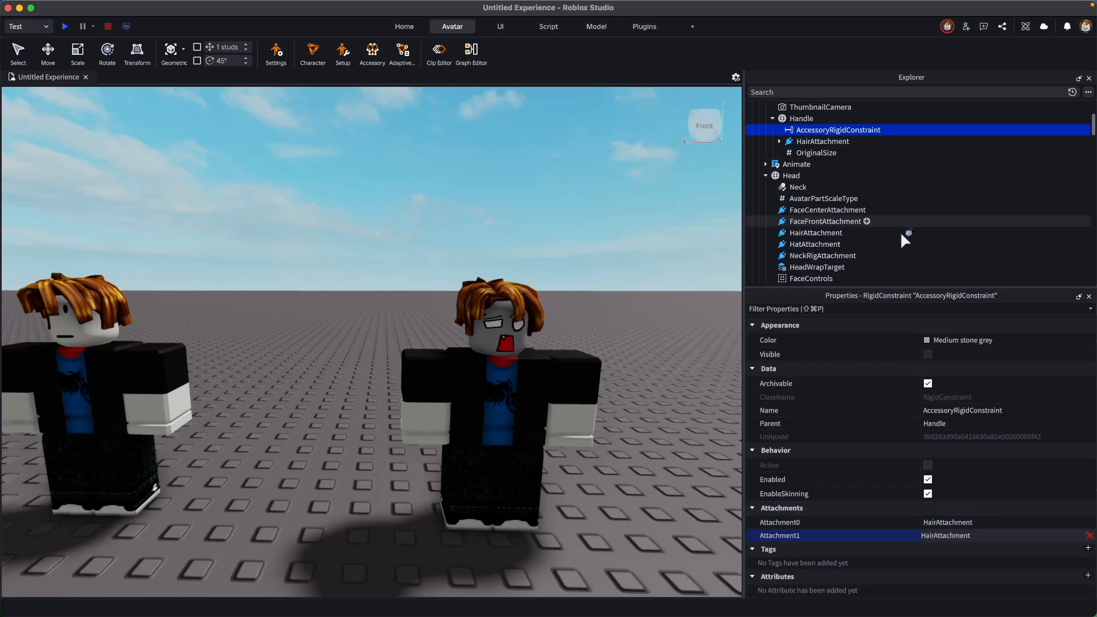
pyautogui.click(864, 232)
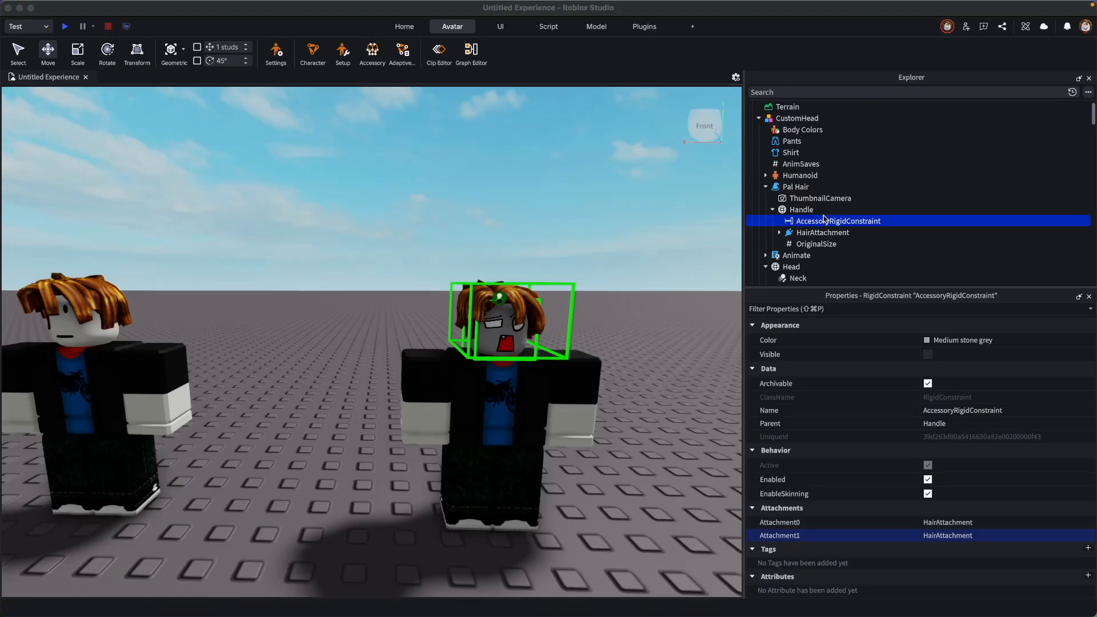
# Add a Weld to the Handle of CustomHead's Pal Hair and name it Accessoryweld.
pyautogui.click(801, 210)
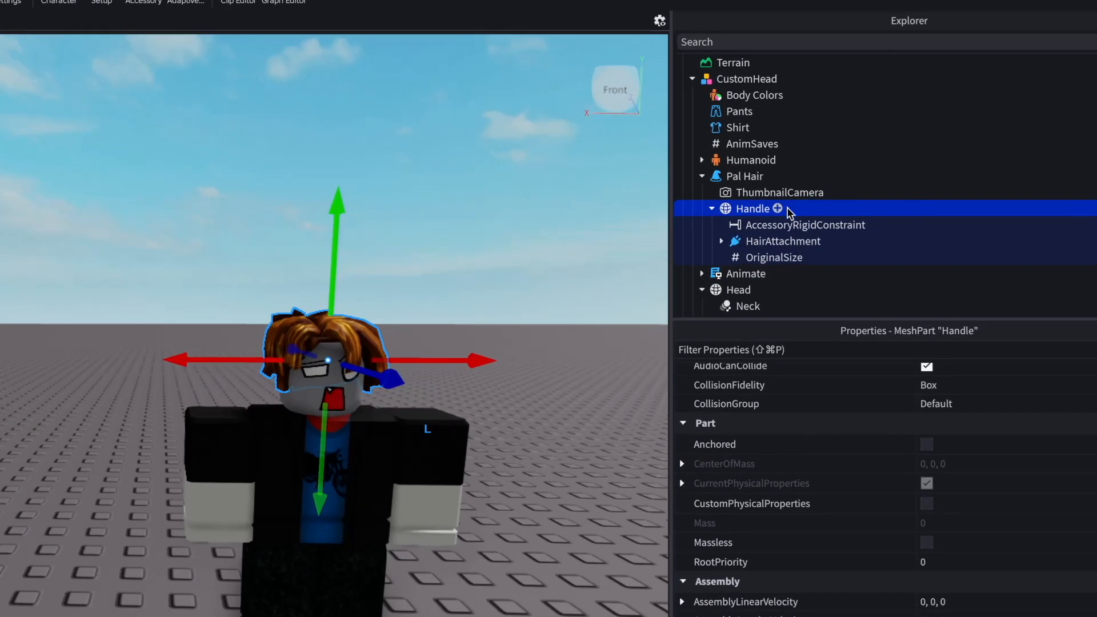
pyautogui.click(819, 210)
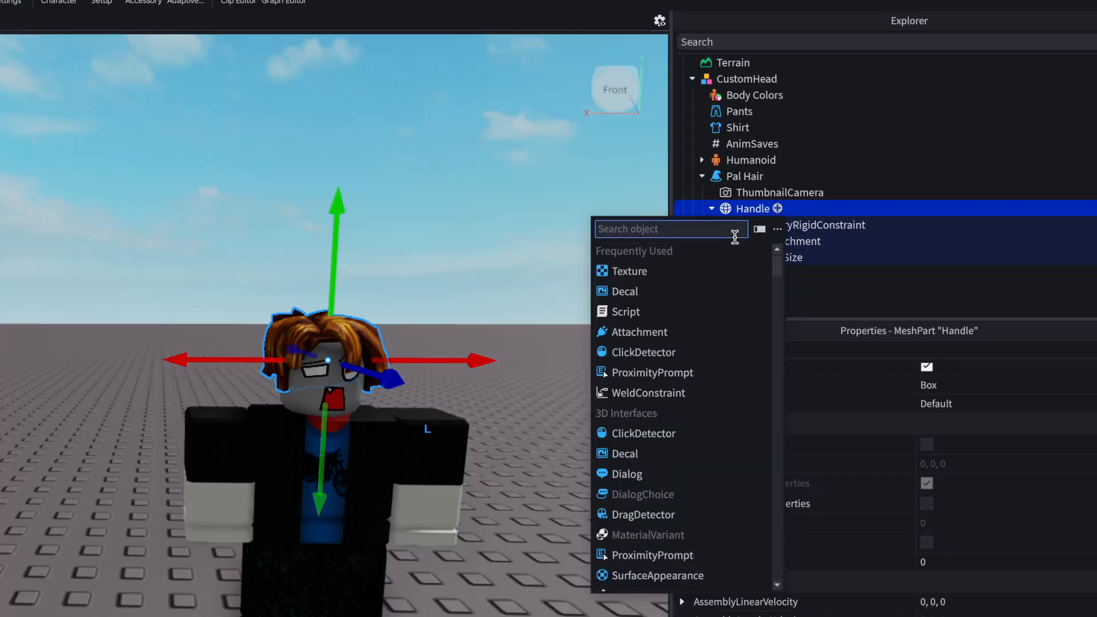
pyautogui.write('weld')
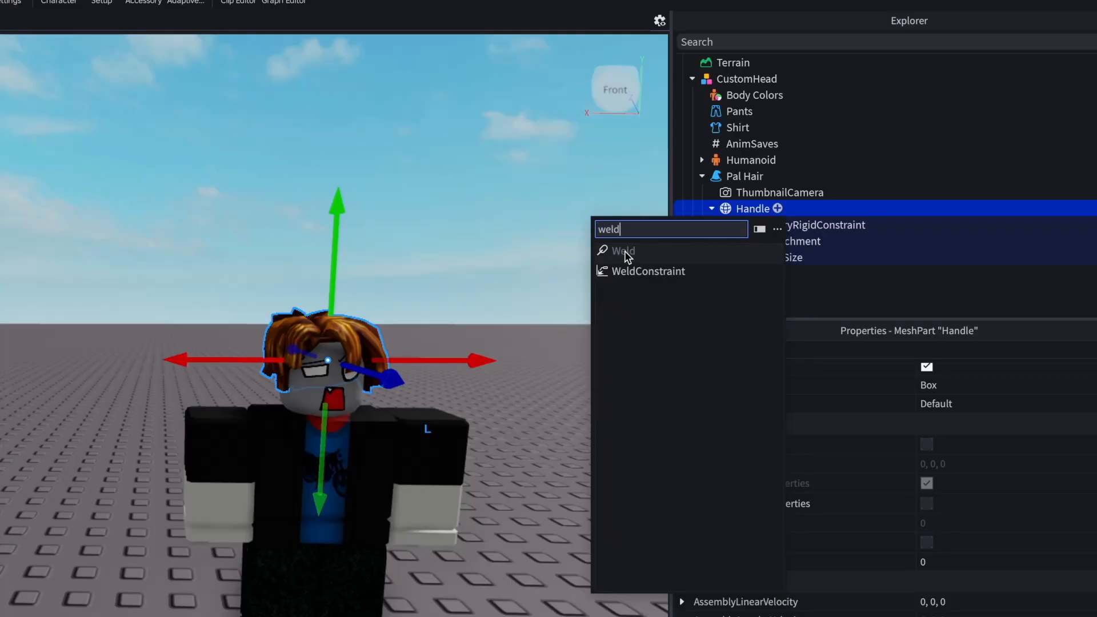
pyautogui.click(625, 252)
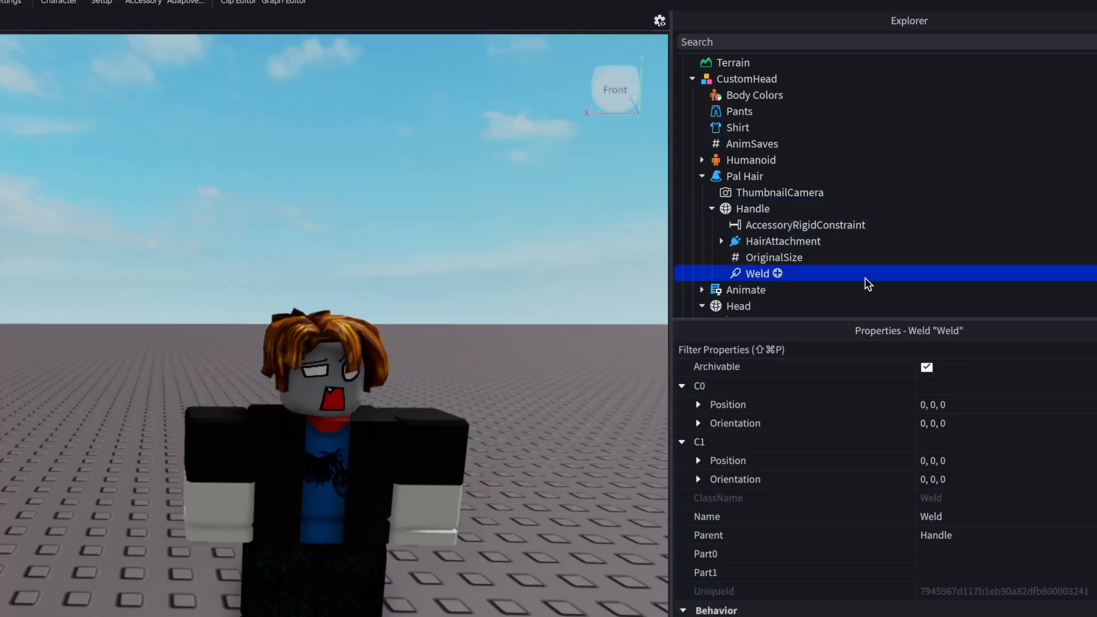
pyautogui.doubleClick(757, 274)
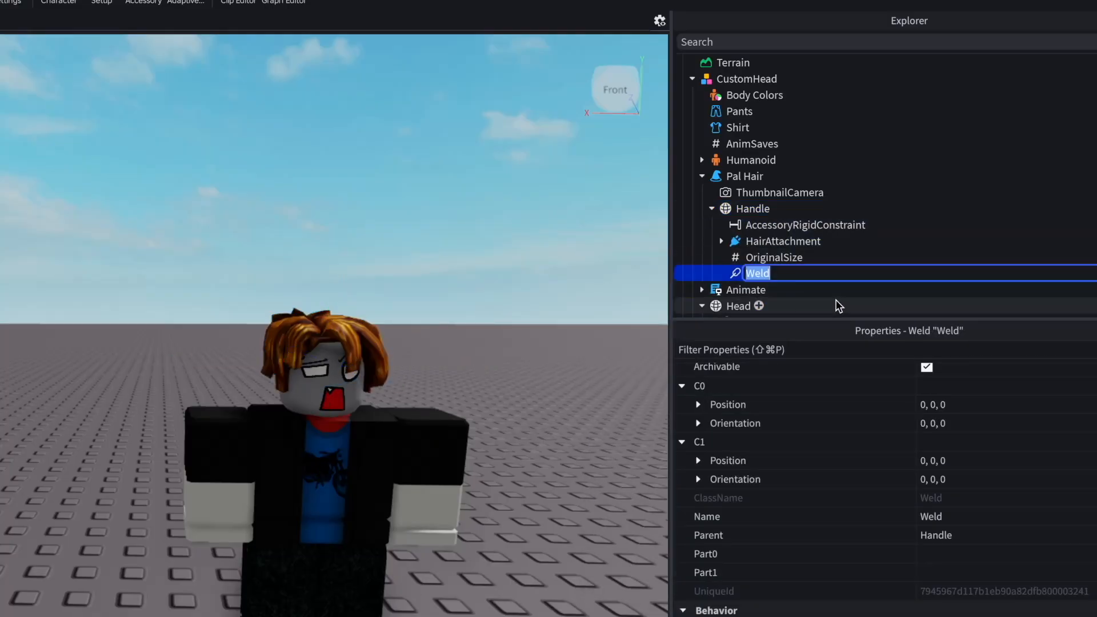
pyautogui.write('Accessory')
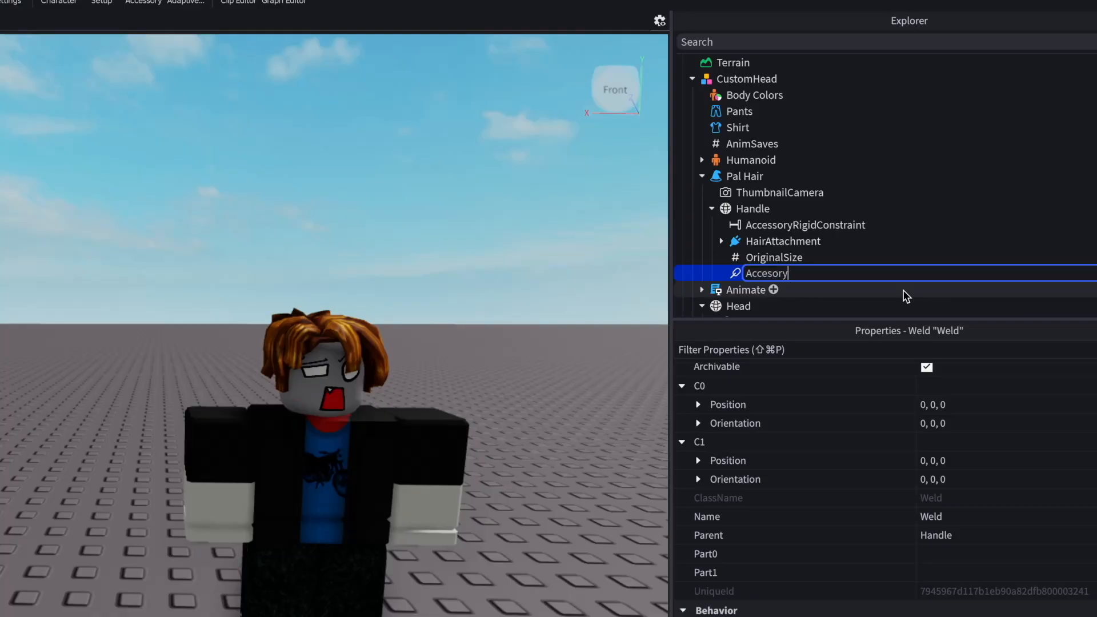
pyautogui.write('weld')
pyautogui.press('Return')
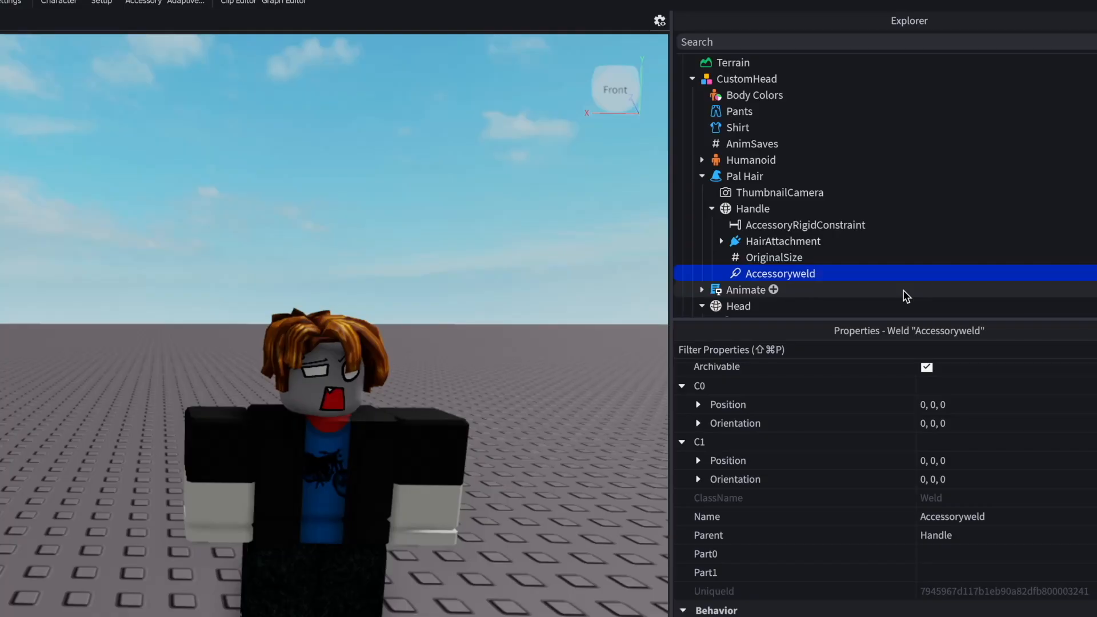
# Set Accessoryweld's Part0 to Pal Hair's Handle and its Part1 to CustomHead's Head.
pyautogui.click(976, 554)
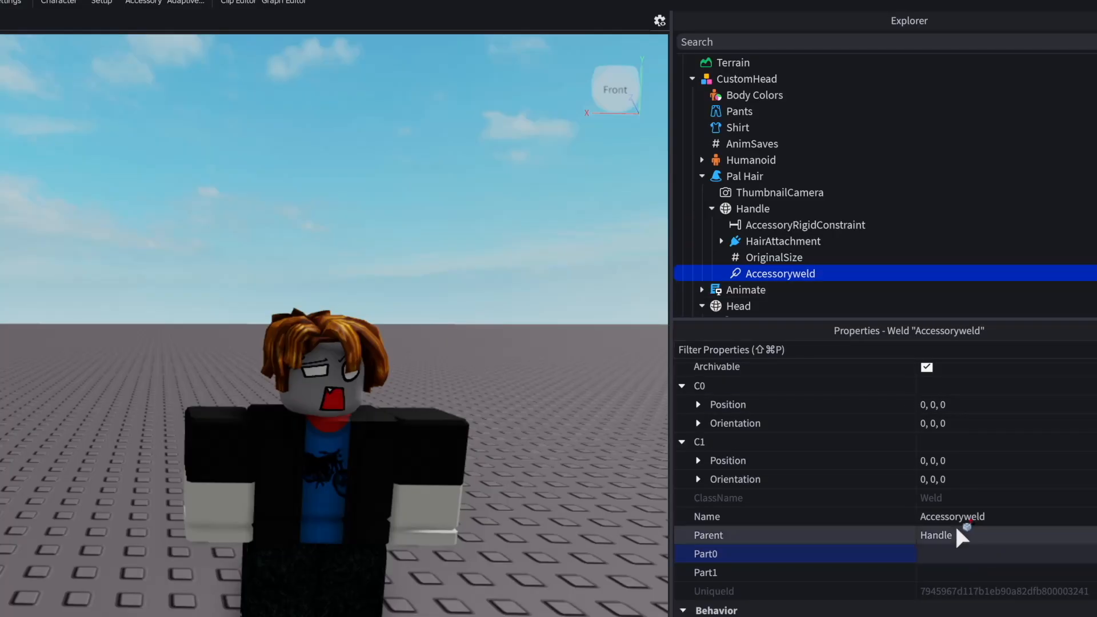
pyautogui.click(775, 208)
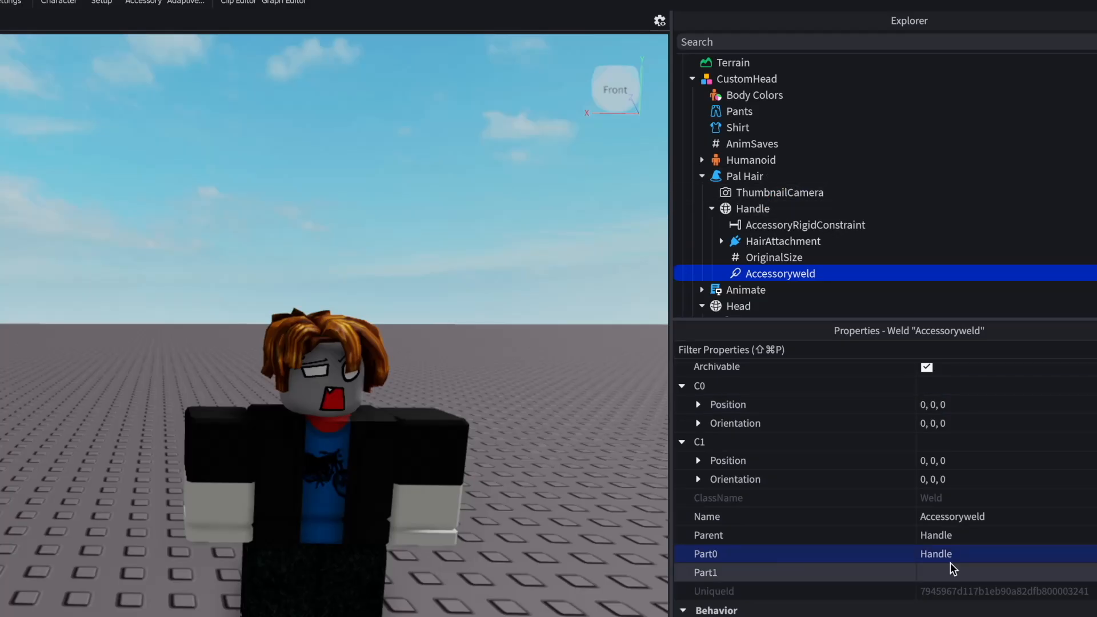
pyautogui.click(937, 570)
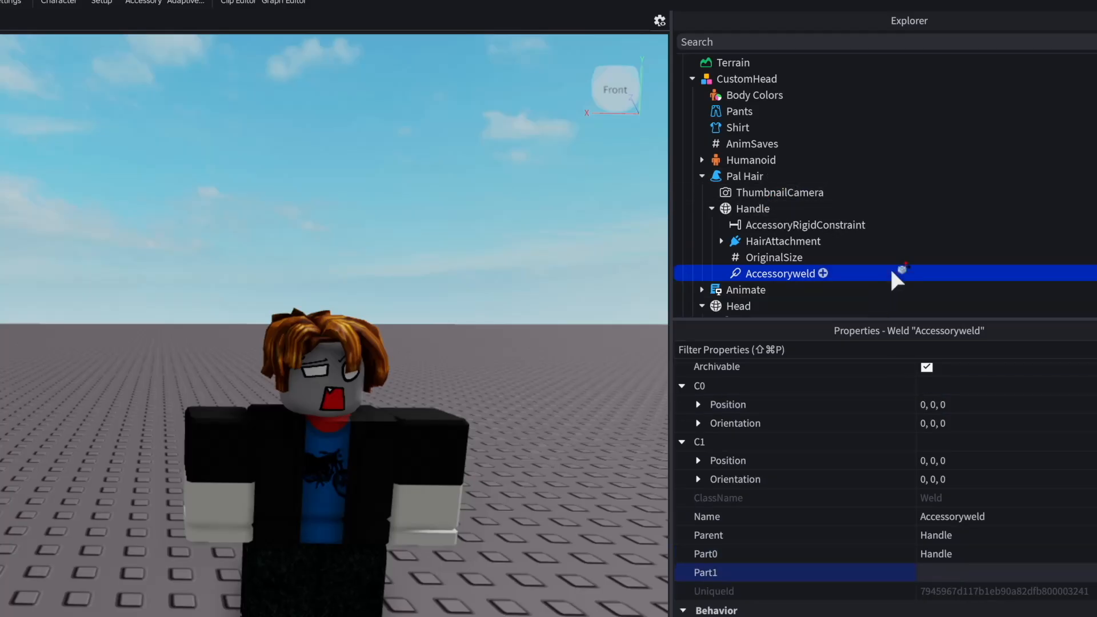
pyautogui.scroll(-1, 900, 254)
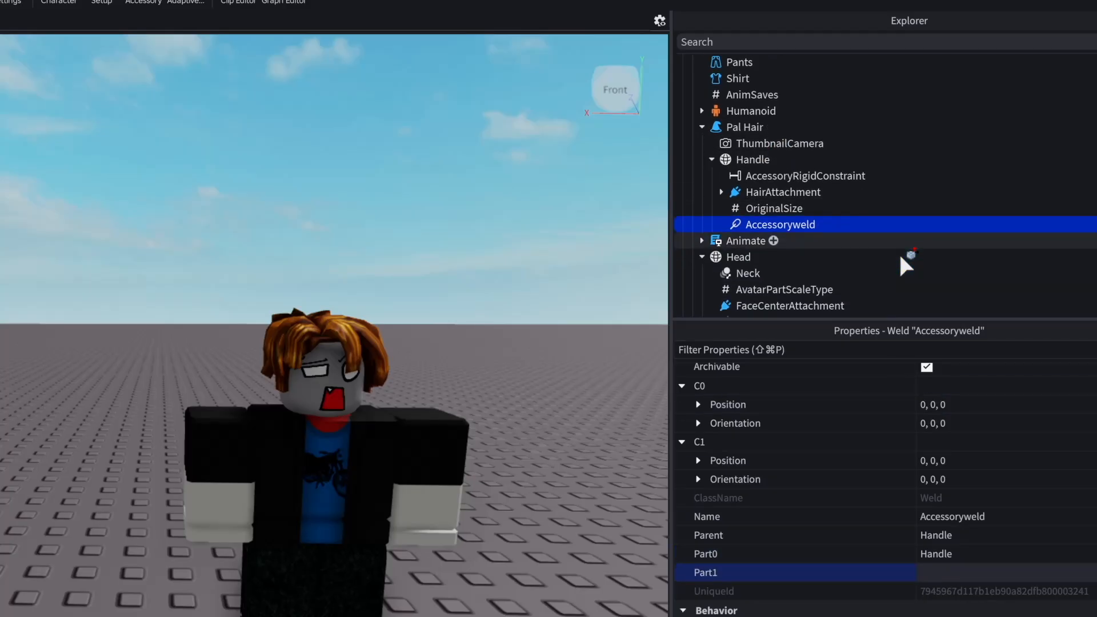
pyautogui.click(736, 254)
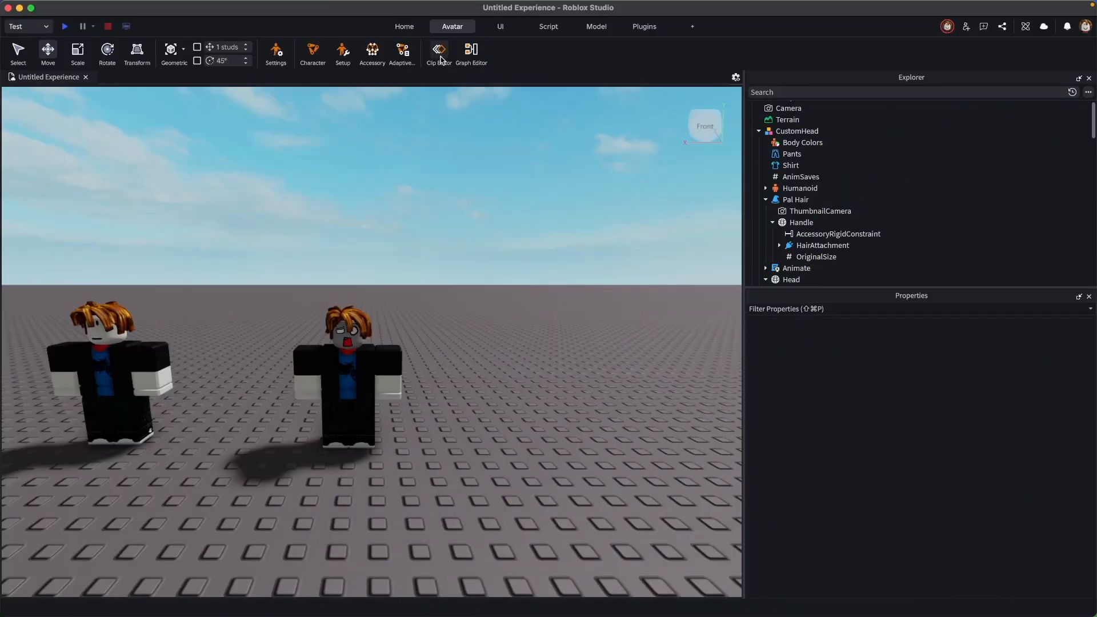
# Open CustomHead's animation in the Clip Editor and give the timeline more height.
pyautogui.click(438, 51)
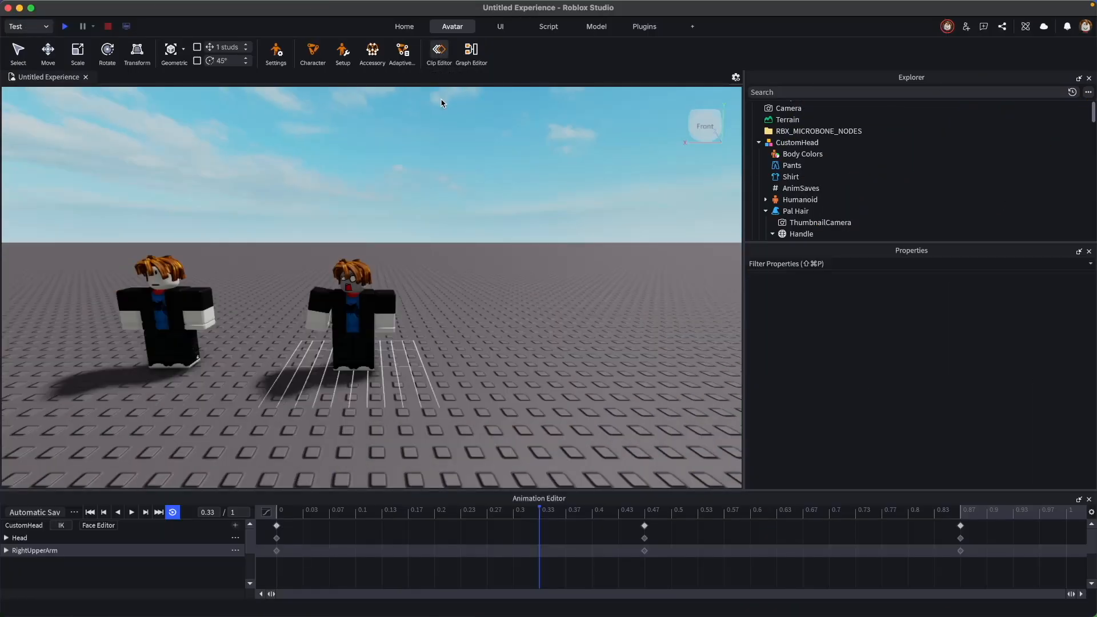
pyautogui.moveTo(476, 489); pyautogui.dragTo(477, 434)
pyautogui.scroll(5, 354, 320)
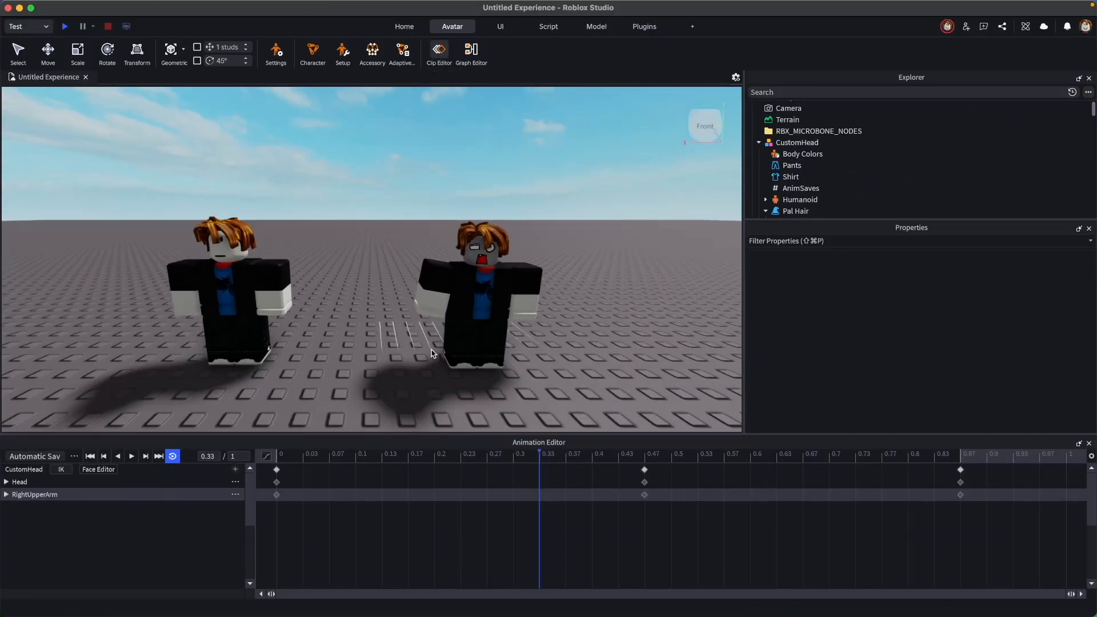
# Select CustomHead's head and view the animation playback up close to check whether the hair follows.
pyautogui.click(465, 251)
pyautogui.moveTo(563, 316); pyautogui.dragTo(562, 371, button='right')
pyautogui.scroll(-5, 563, 316)
pyautogui.scroll(3, 446, 257)
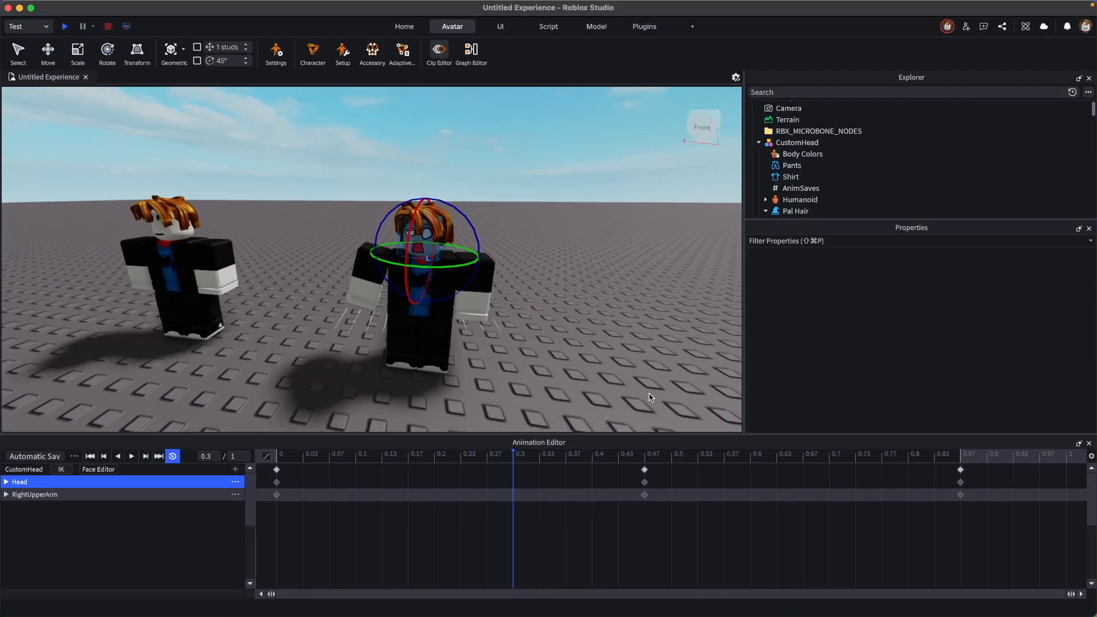
pyautogui.scroll(3, 446, 257)
pyautogui.press('space')
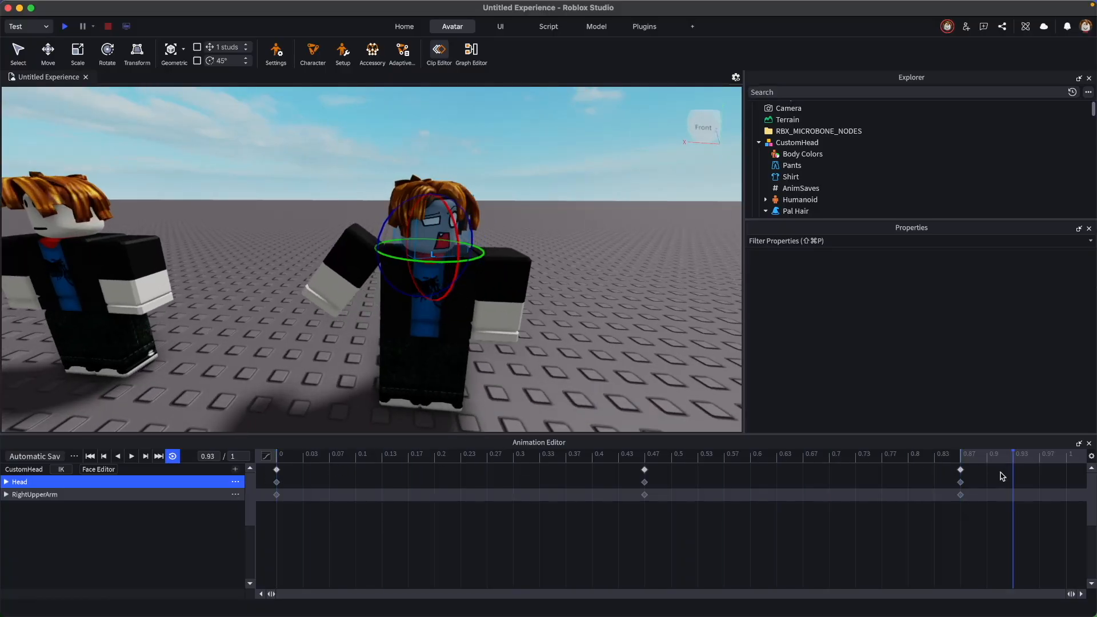
# Turn CustomHead's head to the side and place a trial head keyframe at 0.2.
pyautogui.click(424, 477)
pyautogui.moveTo(424, 262); pyautogui.dragTo(486, 271)
pyautogui.click(601, 233)
pyautogui.moveTo(457, 455); pyautogui.dragTo(435, 464)
pyautogui.rightClick(469, 476)
pyautogui.click(424, 489)
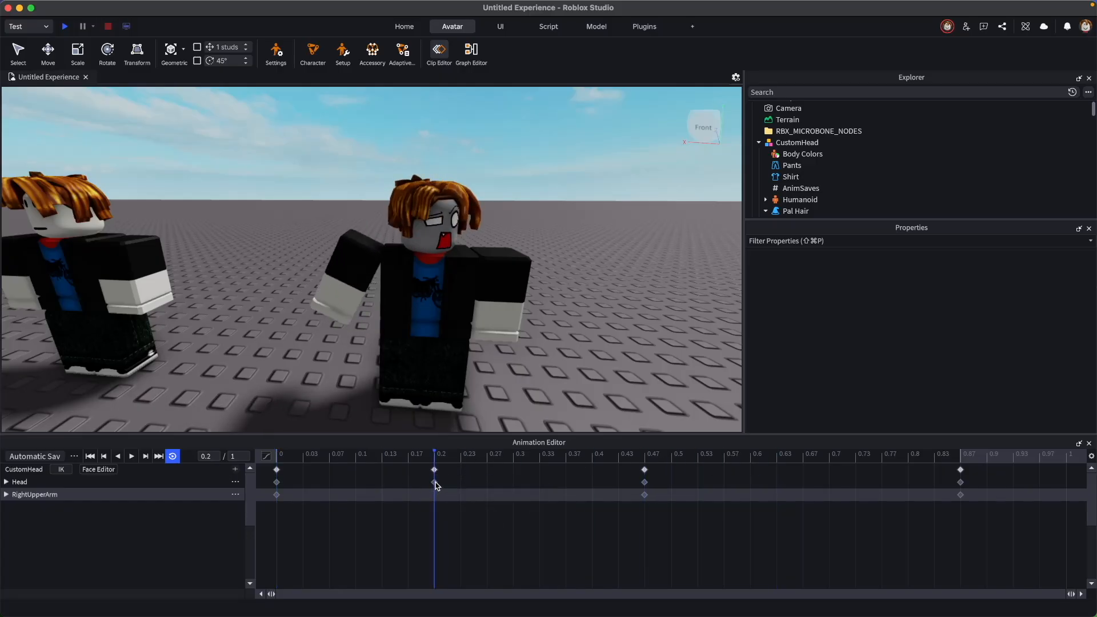
# Delete the trial head keyframe at 0.2 and play CustomHead's animation again.
pyautogui.rightClick(435, 472)
pyautogui.click(457, 466)
pyautogui.moveTo(417, 456); pyautogui.dragTo(469, 483)
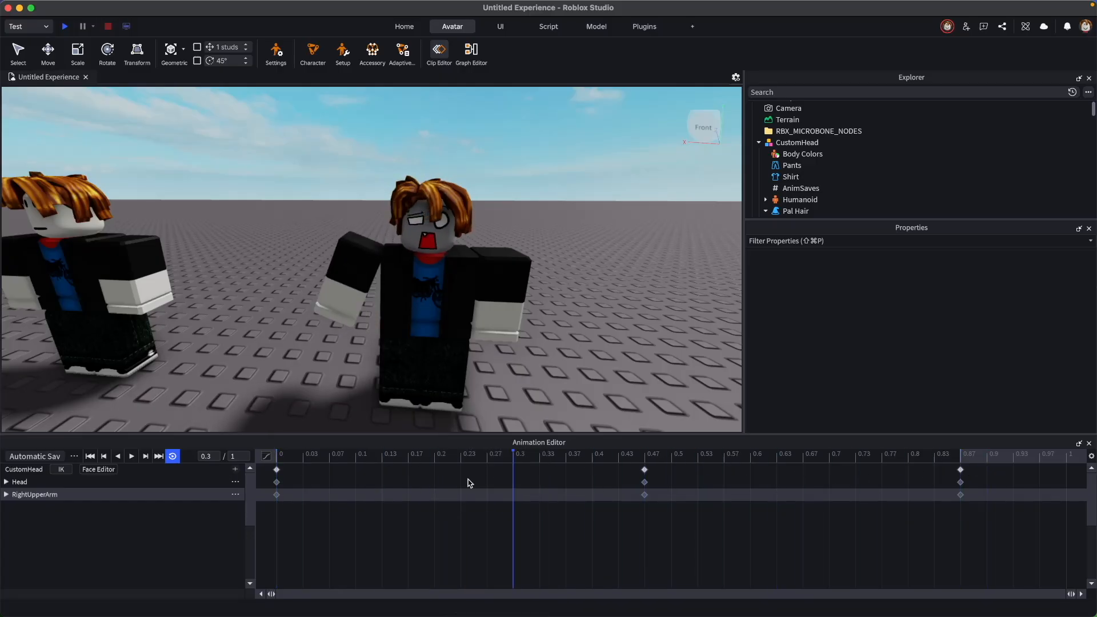
pyautogui.click(132, 455)
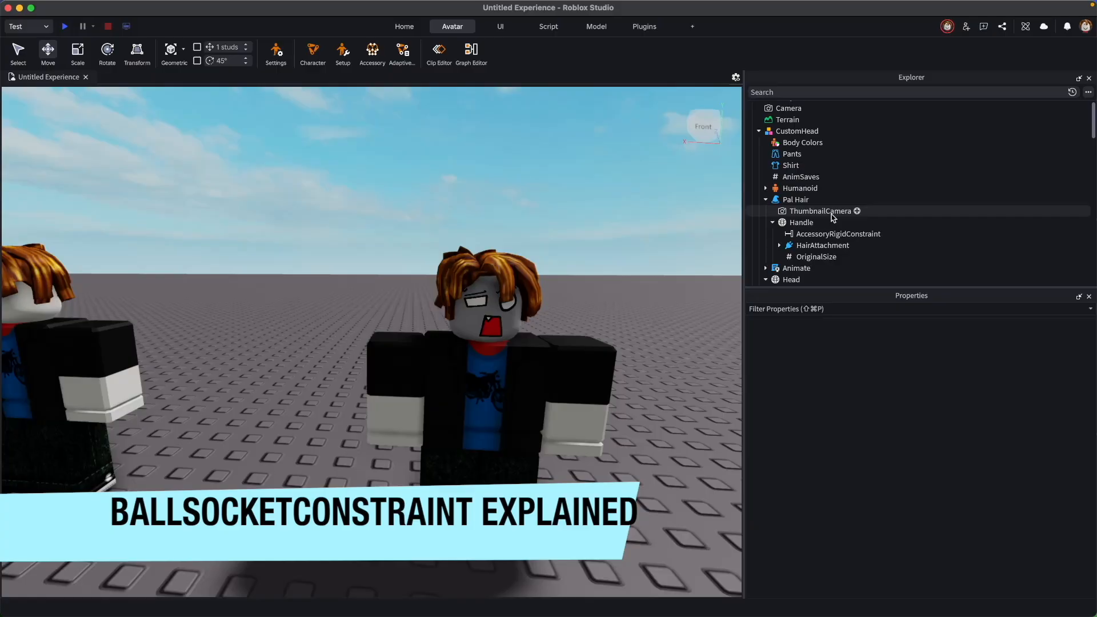
# Find NeckBallSocket in the Head of the default Rig and examine its attachments and BallSocket properties.
pyautogui.moveTo(355, 374); pyautogui.dragTo(355, 374, button='right')
pyautogui.press('s')
pyautogui.press('a')
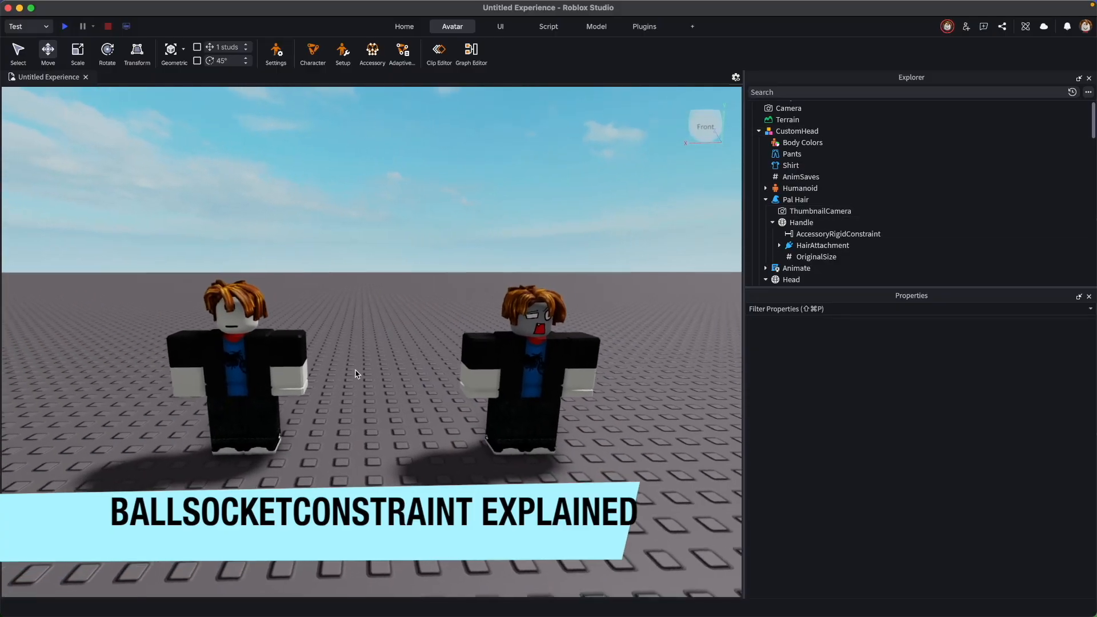
pyautogui.click(251, 351)
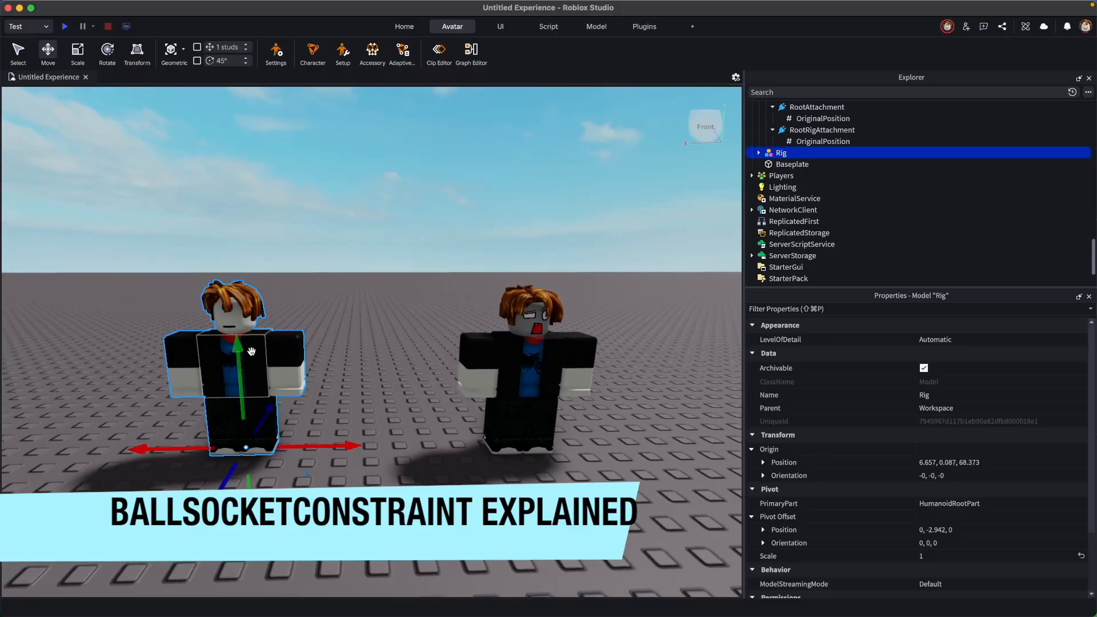
pyautogui.click(758, 153)
pyautogui.scroll(-10, 885, 215)
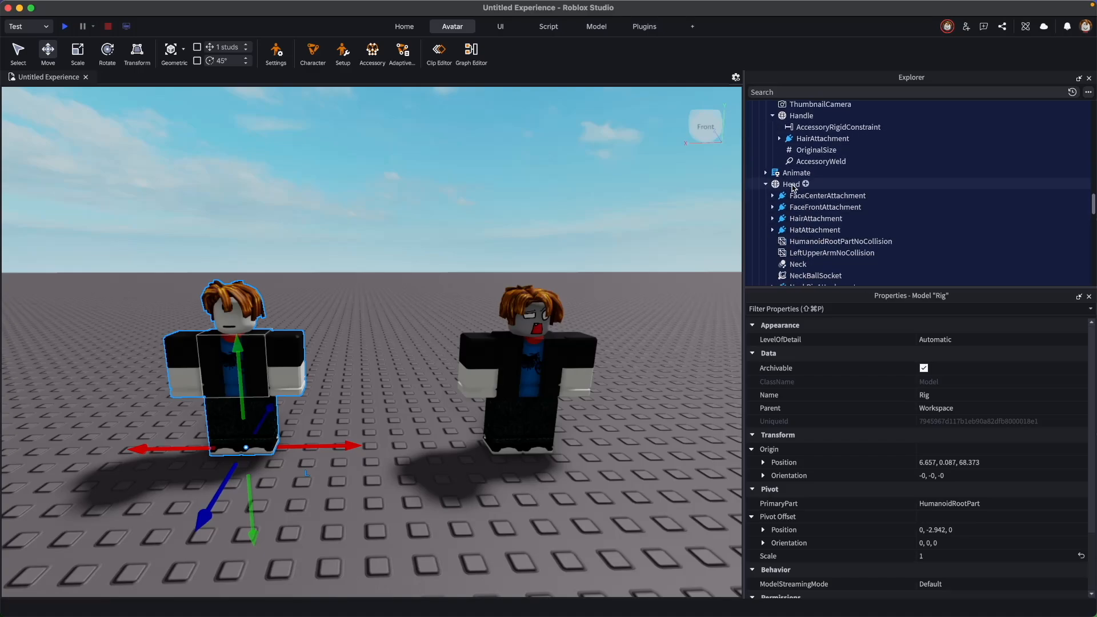
pyautogui.click(791, 184)
pyautogui.scroll(-3, 820, 226)
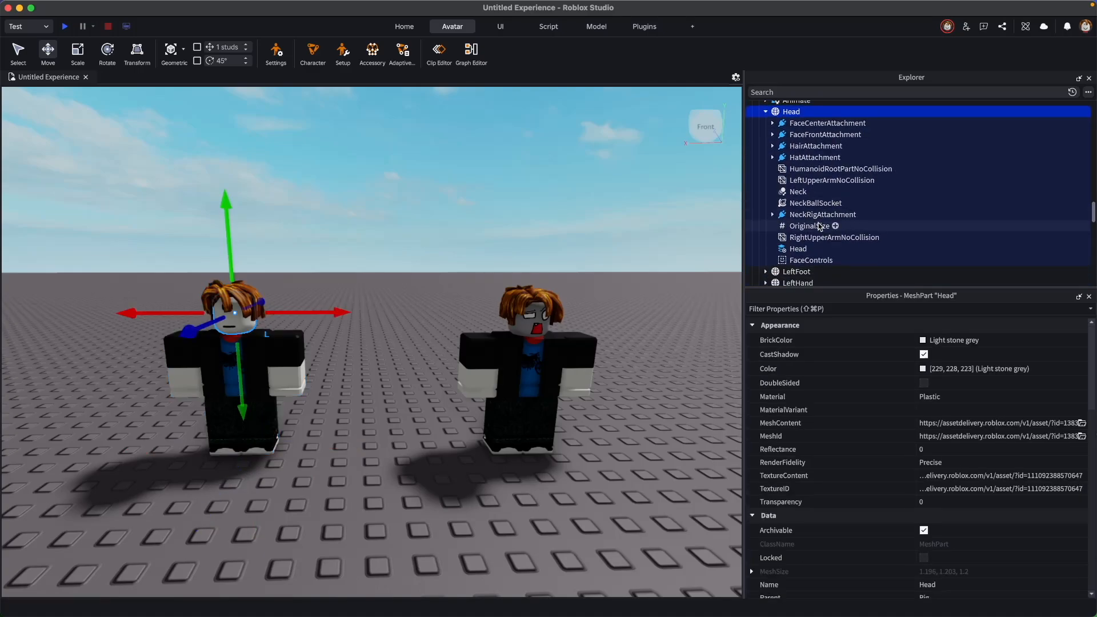
pyautogui.click(814, 204)
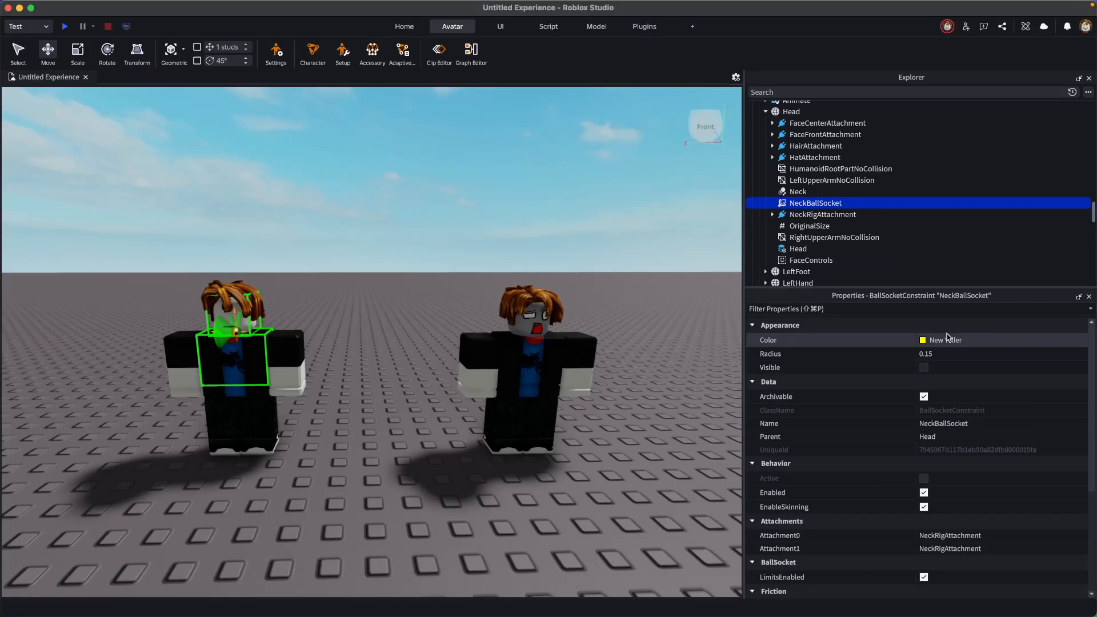
pyautogui.scroll(-5, 971, 359)
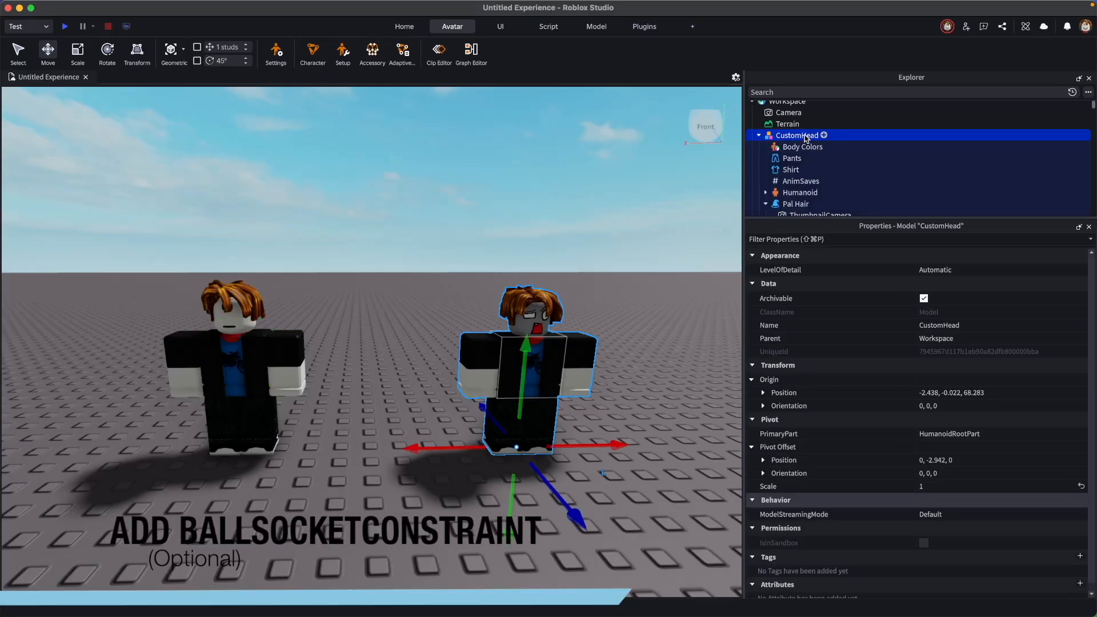
# Add a BallSocketConstraint to CustomHead's Head and name it NeckBallSocket.
pyautogui.scroll(-8, 828, 159)
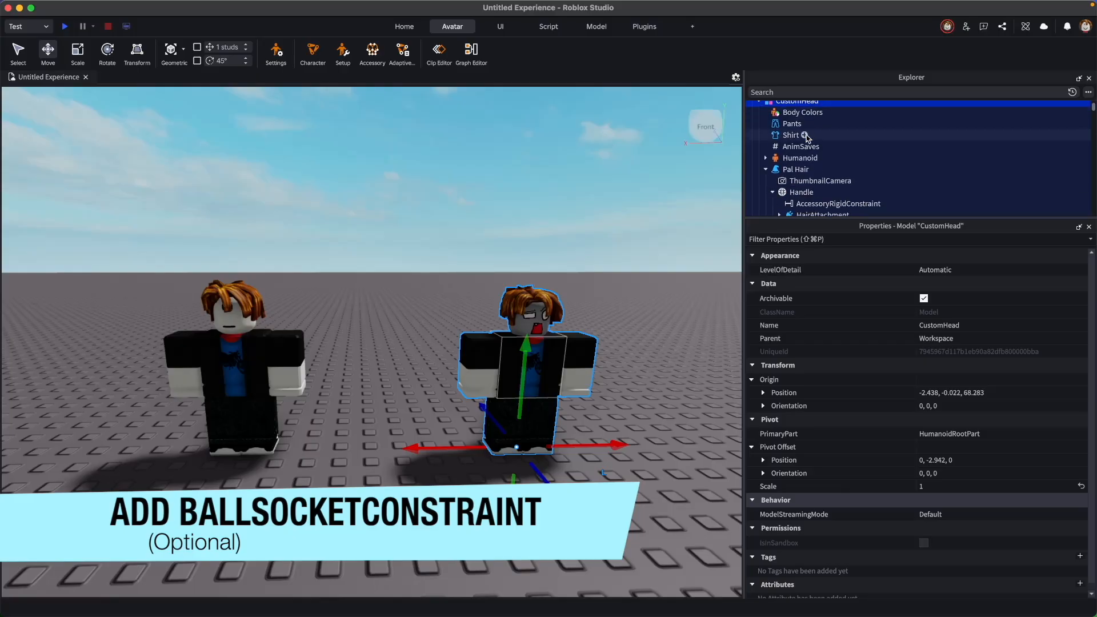
pyautogui.click(845, 159)
pyautogui.scroll(-2, 846, 172)
pyautogui.scroll(1, 846, 172)
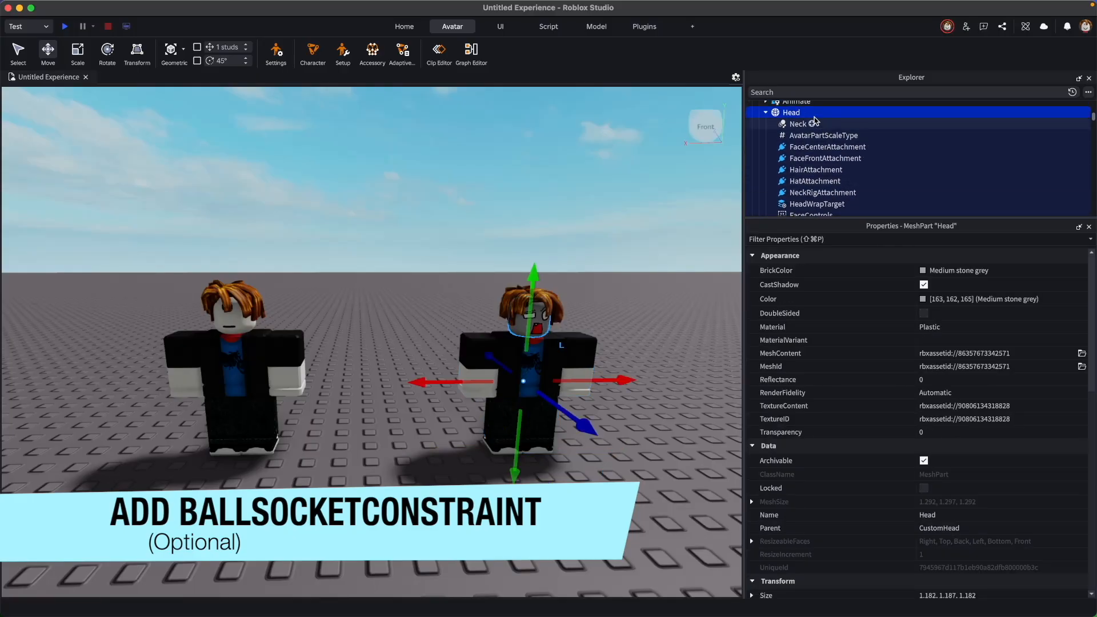
pyautogui.moveTo(807, 112)
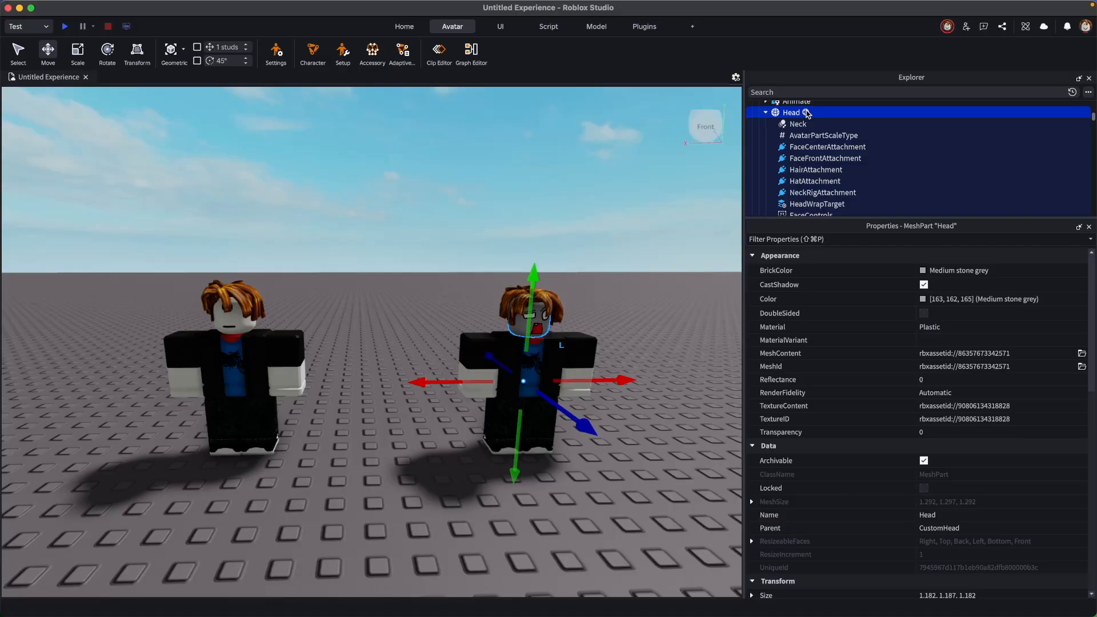
pyautogui.click(805, 112)
pyautogui.write('Ball')
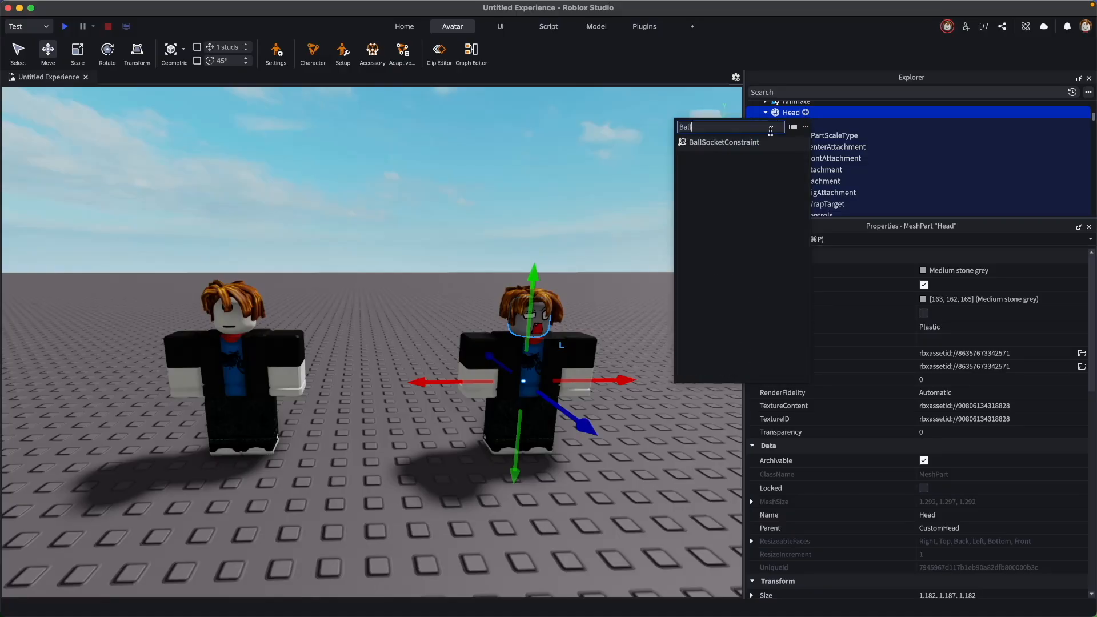
pyautogui.click(723, 143)
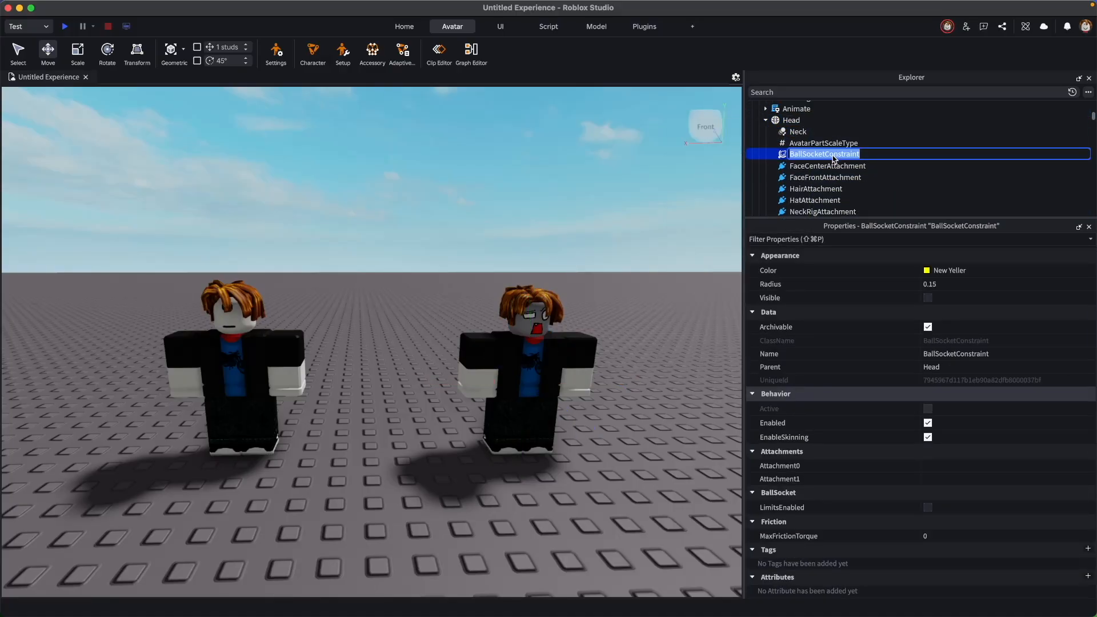
pyautogui.write('NeckBallS')
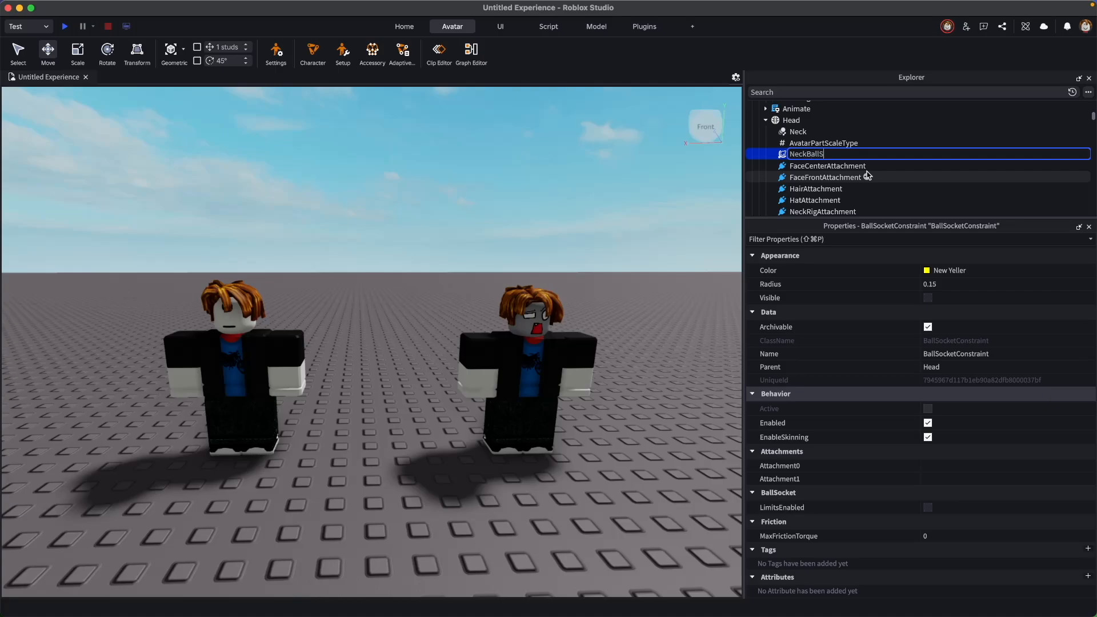
pyautogui.write('ocket')
pyautogui.press('Return')
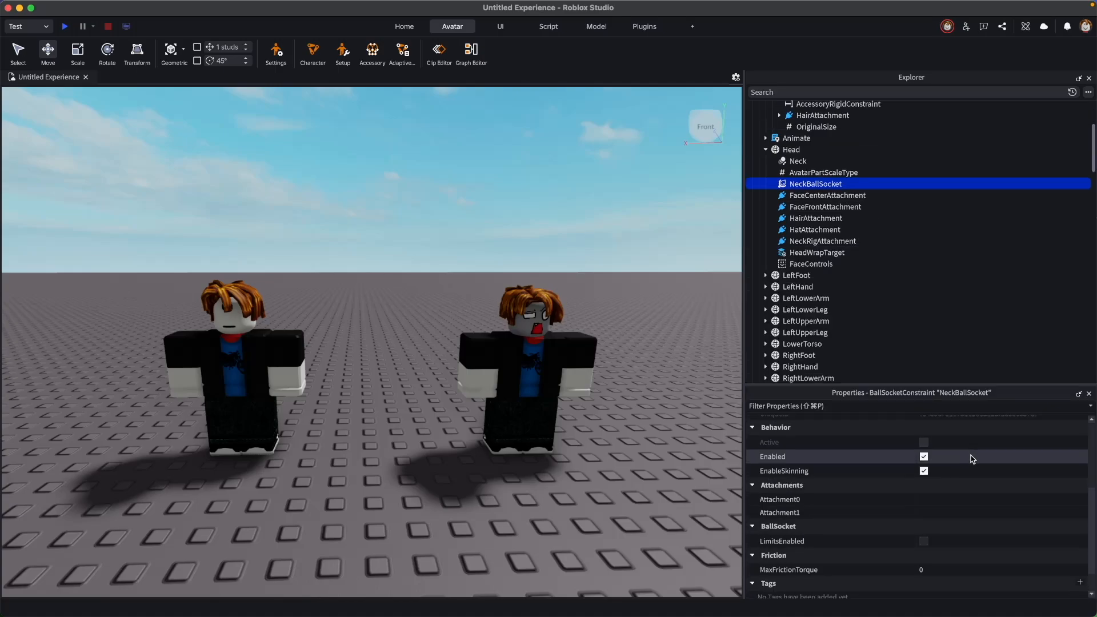
# Set NeckBallSocket's Attachment0 to the NeckRigAttachment in CustomHead's UpperTorso and Attachment1 to the NeckRigAttachment in its Head.
pyautogui.scroll(1, 972, 459)
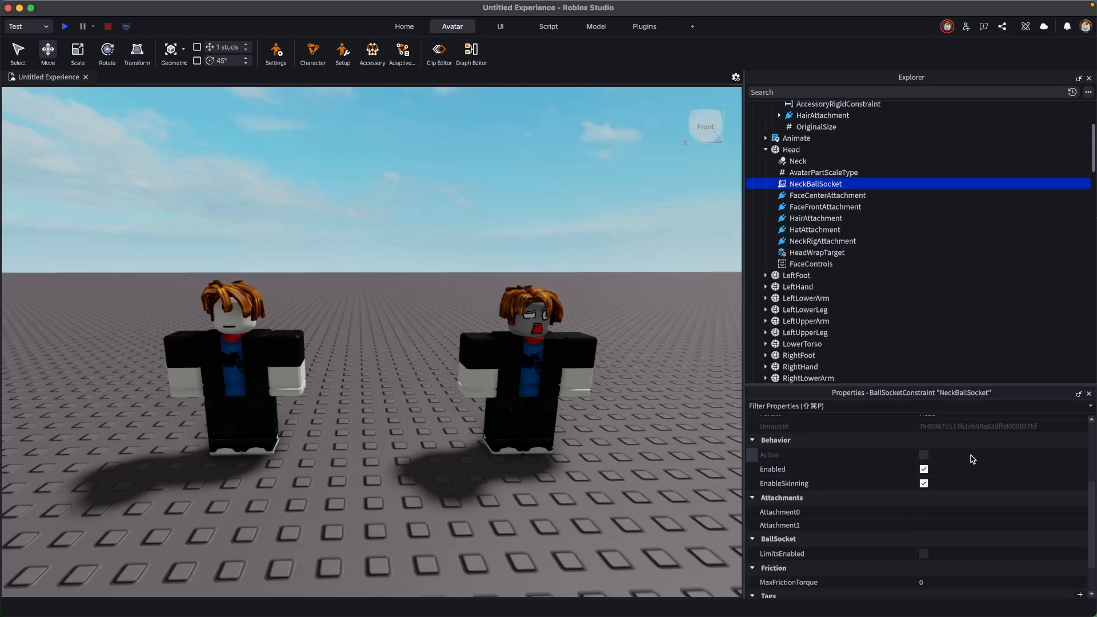
pyautogui.scroll(-2, 936, 483)
pyautogui.click(941, 481)
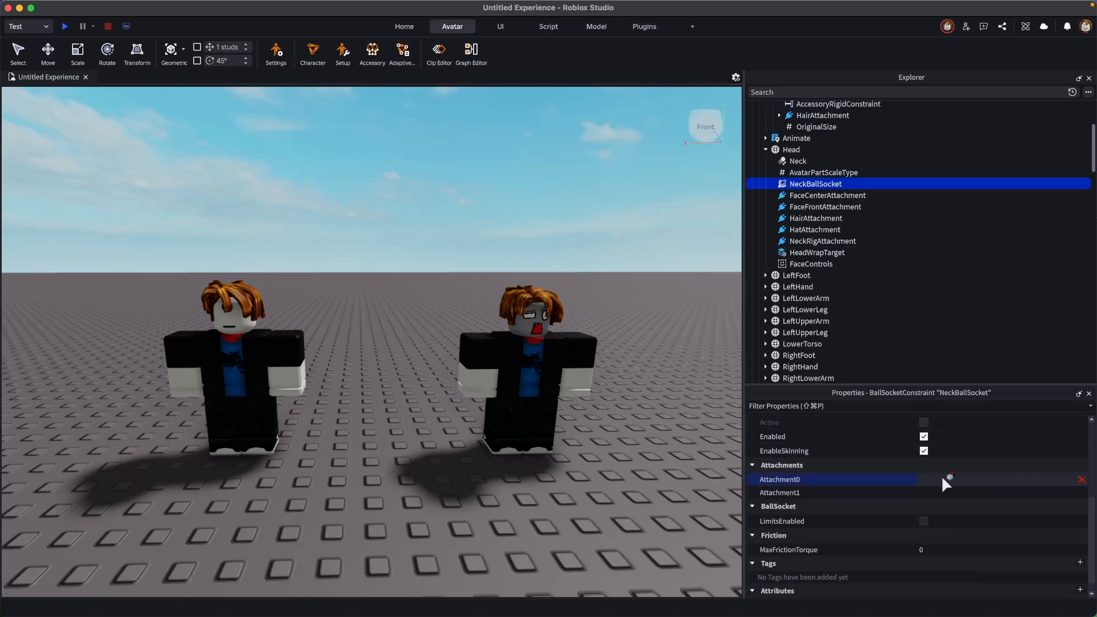
pyautogui.scroll(-8, 927, 318)
pyautogui.scroll(-1, 928, 318)
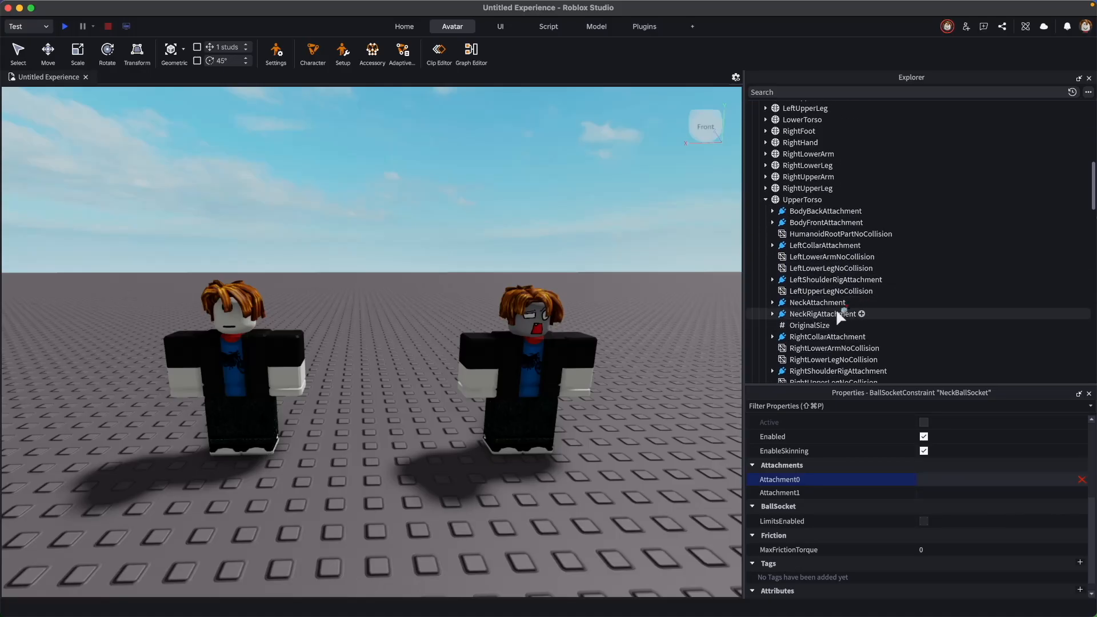
pyautogui.click(836, 314)
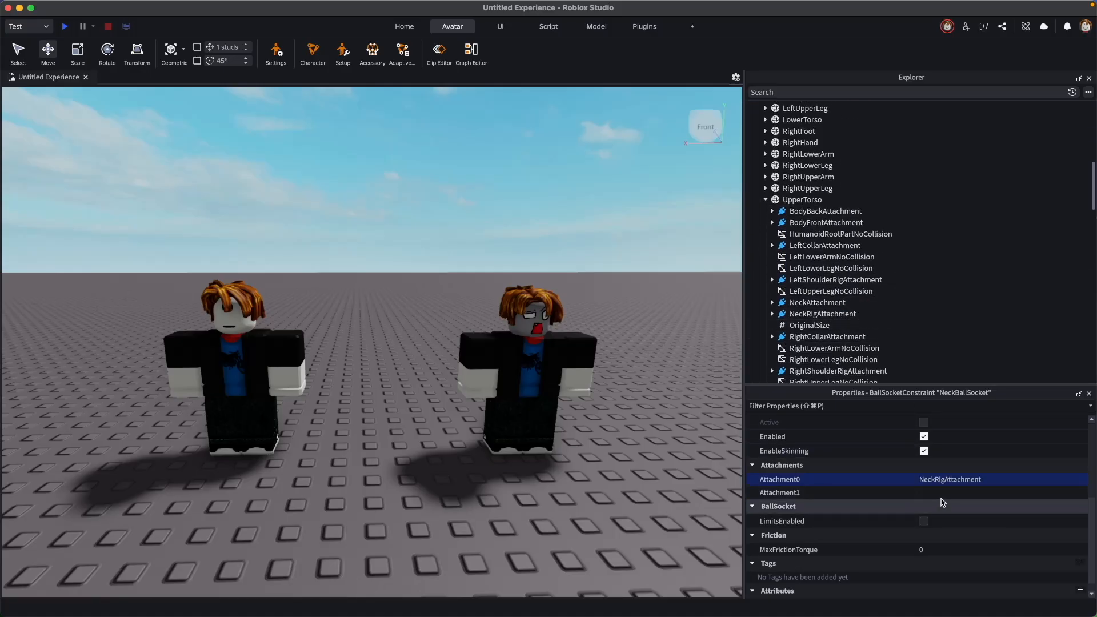
pyautogui.scroll(10, 906, 311)
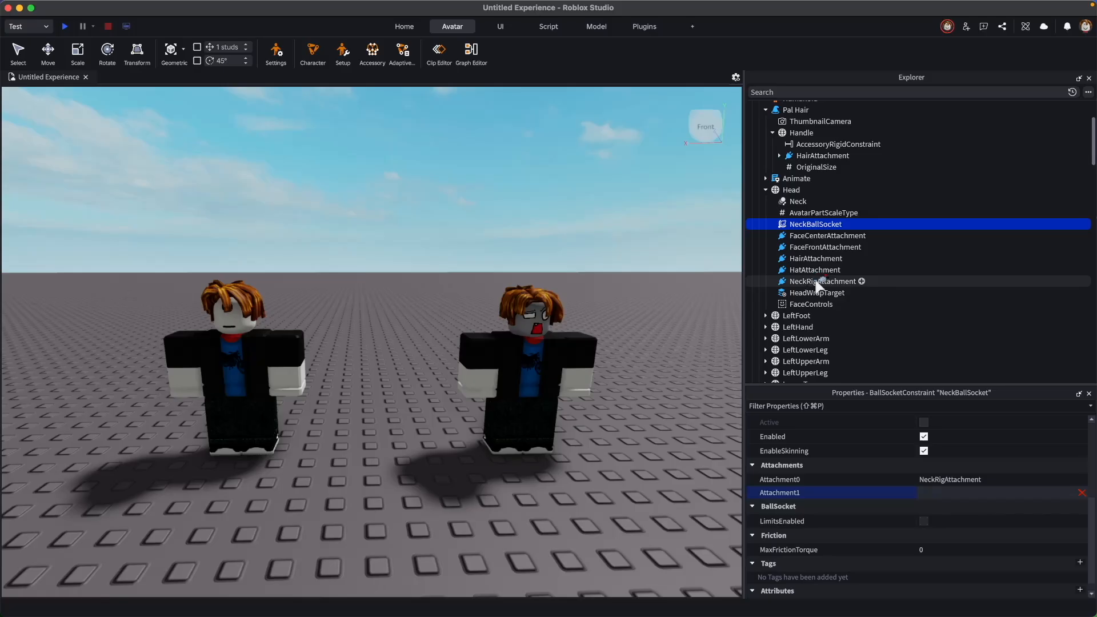
pyautogui.click(822, 281)
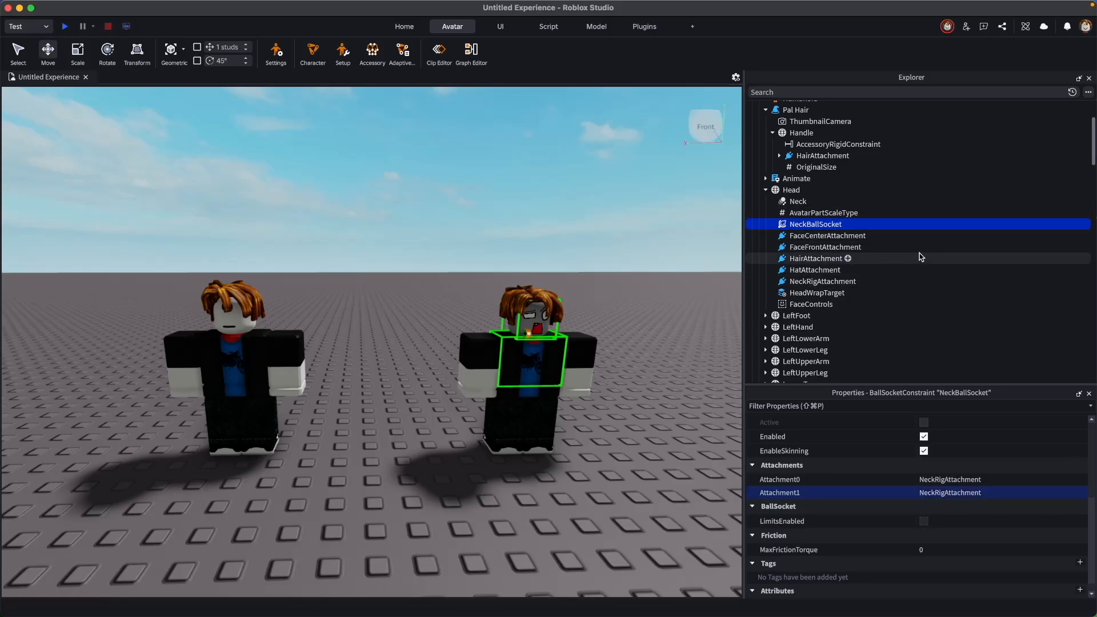
# Enable LimitsEnabled and TwistLimitsEnabled on CustomHead's NeckBallSocket.
pyautogui.scroll(-1, 941, 482)
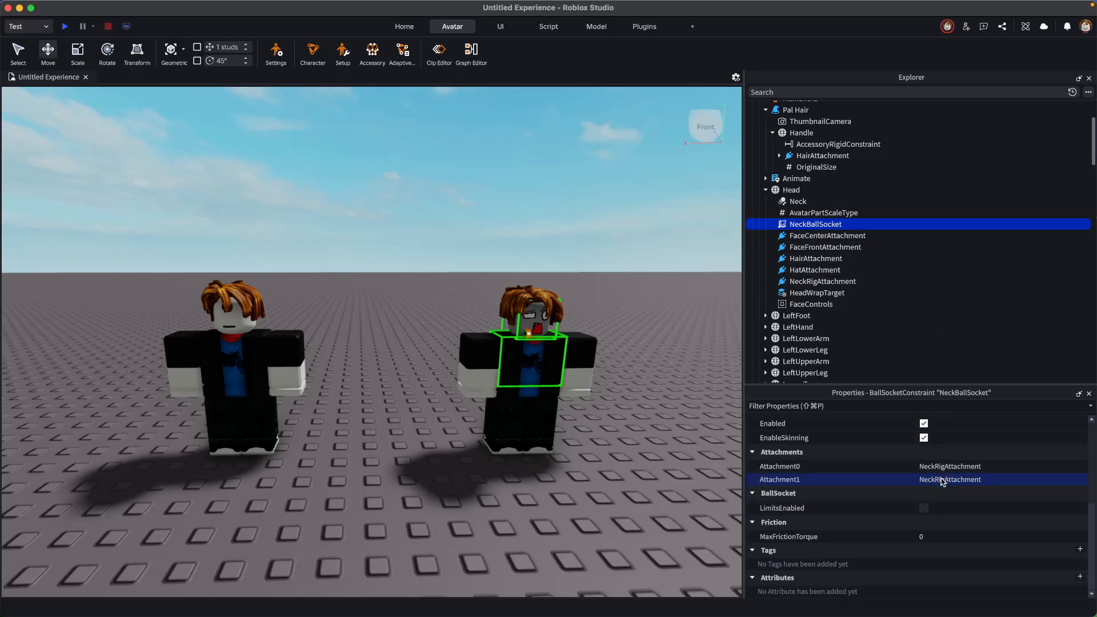
pyautogui.click(924, 508)
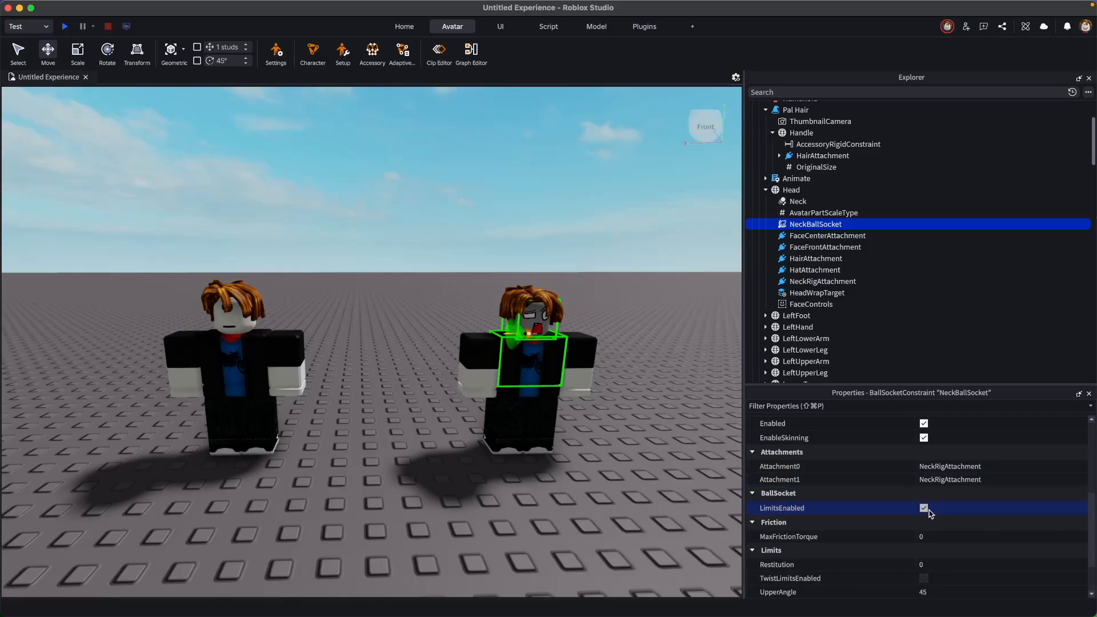
pyautogui.scroll(-3, 928, 512)
pyautogui.click(926, 524)
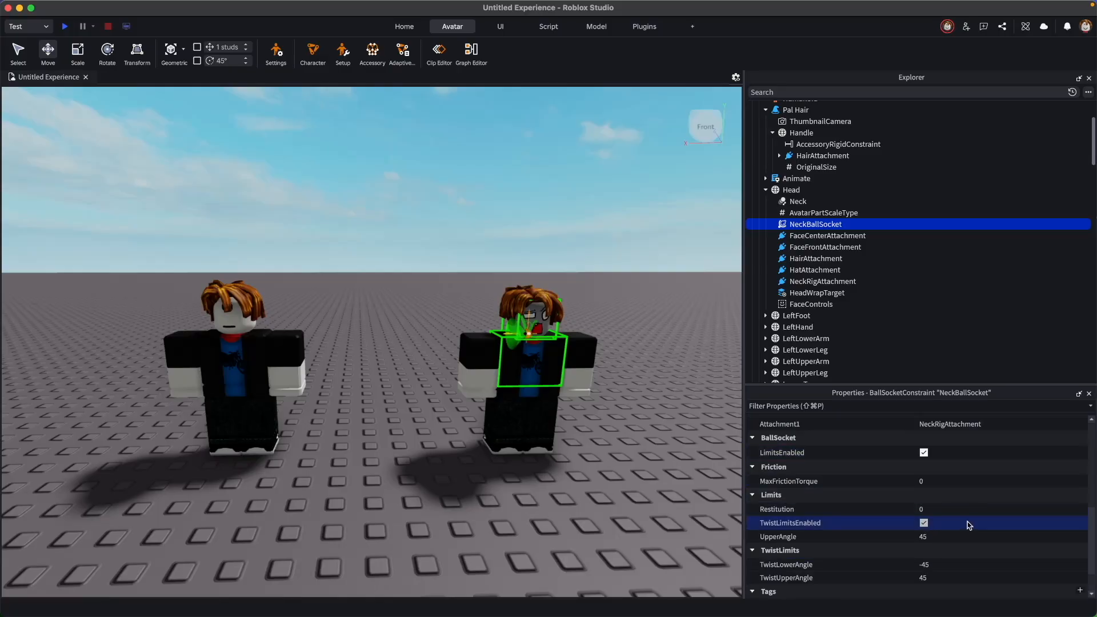
# Set the NeckBallSocket's TwistLowerAngle to -40 and TwistUpperAngle to 40.
pyautogui.scroll(-2, 928, 526)
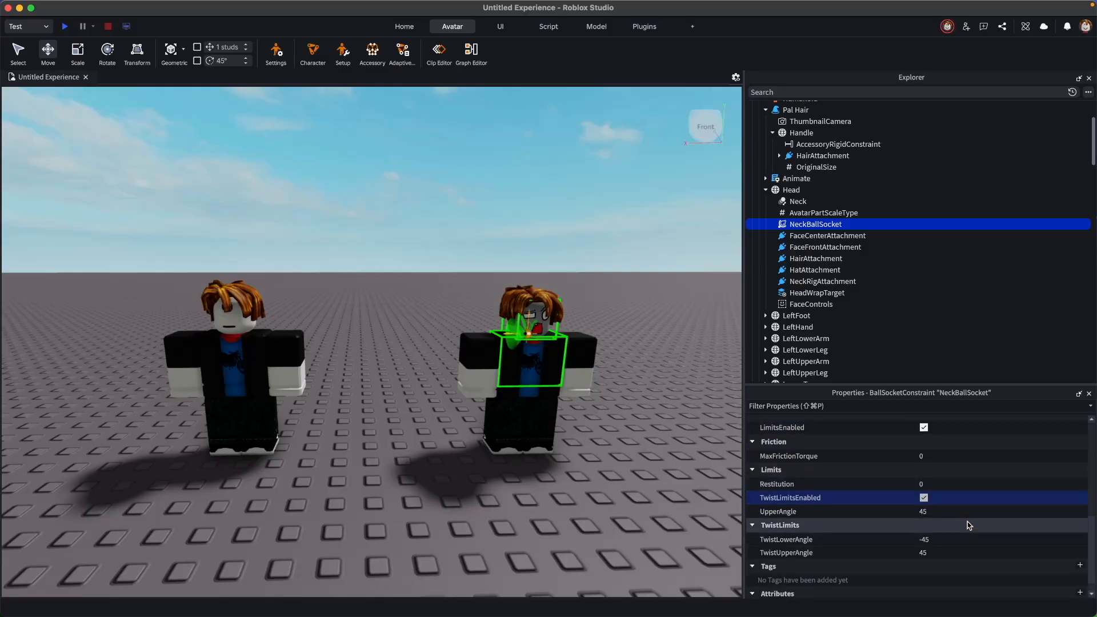
pyautogui.click(945, 541)
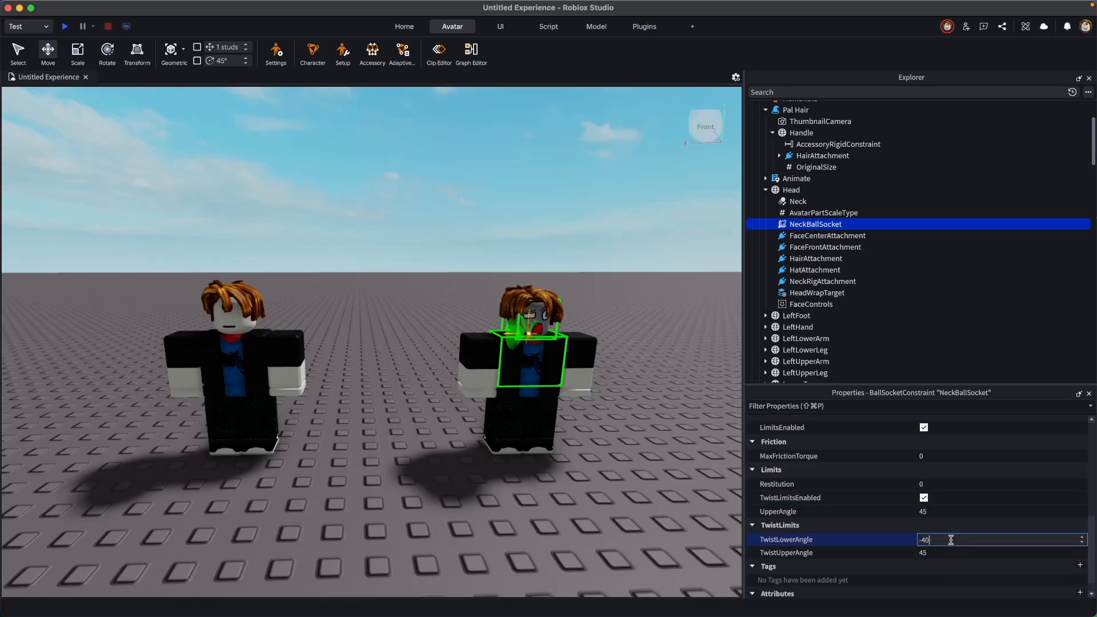
pyautogui.click(937, 553)
pyautogui.write('40')
pyautogui.press('Return')
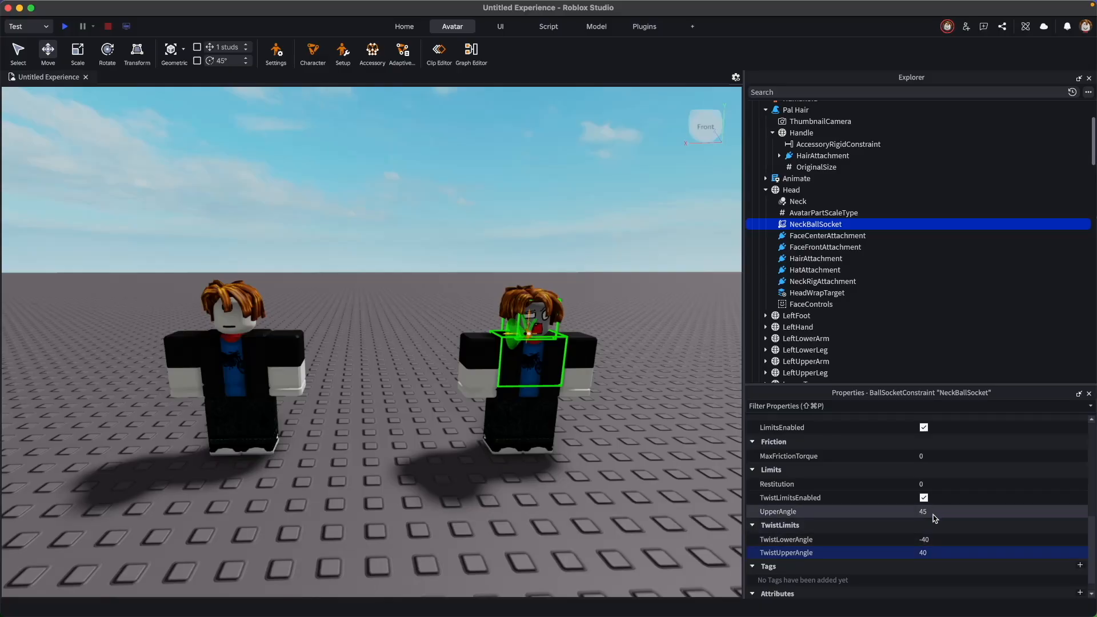
# Copy the MaxFrictionTorque value from the NeckBallSocket in the default Rig's Head.
pyautogui.scroll(10, 963, 496)
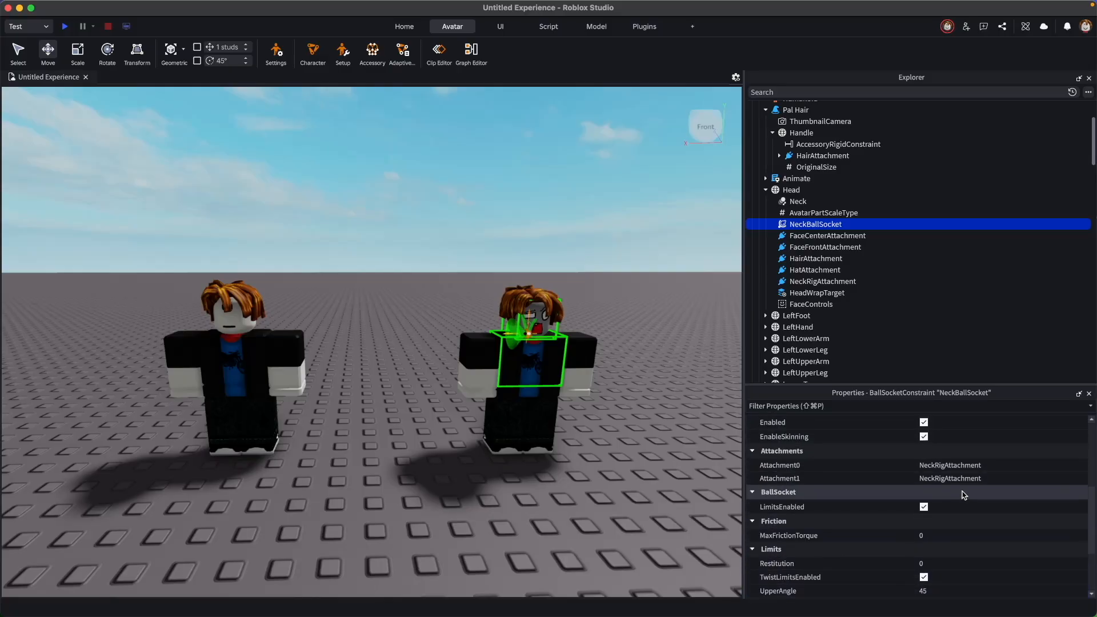
pyautogui.scroll(-15, 957, 499)
pyautogui.scroll(2, 952, 502)
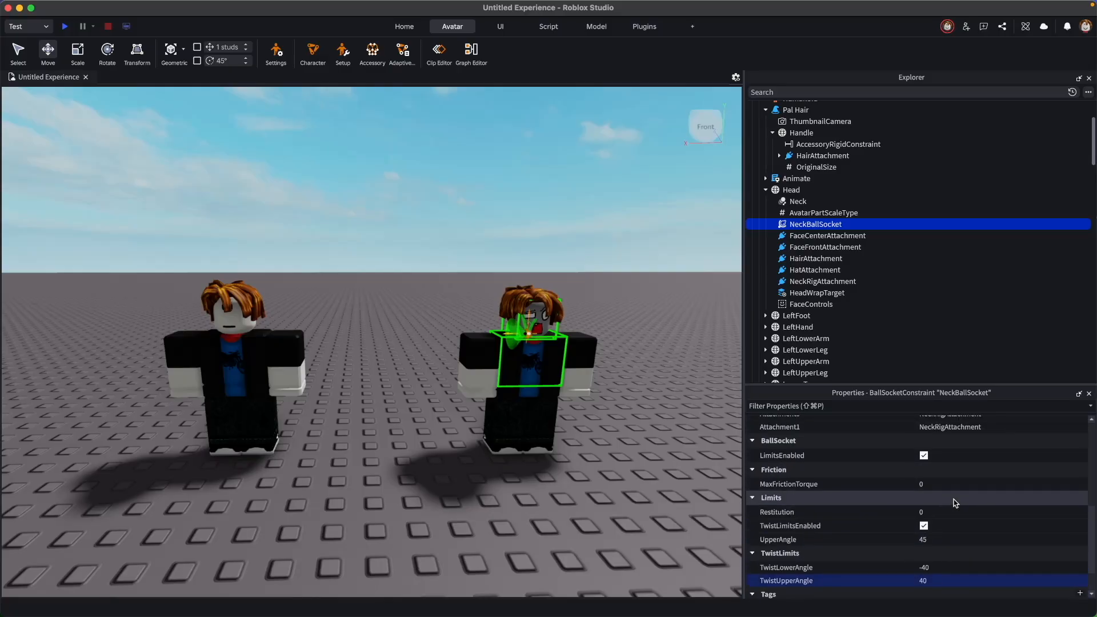
pyautogui.scroll(-10, 974, 318)
pyautogui.scroll(-15, 974, 319)
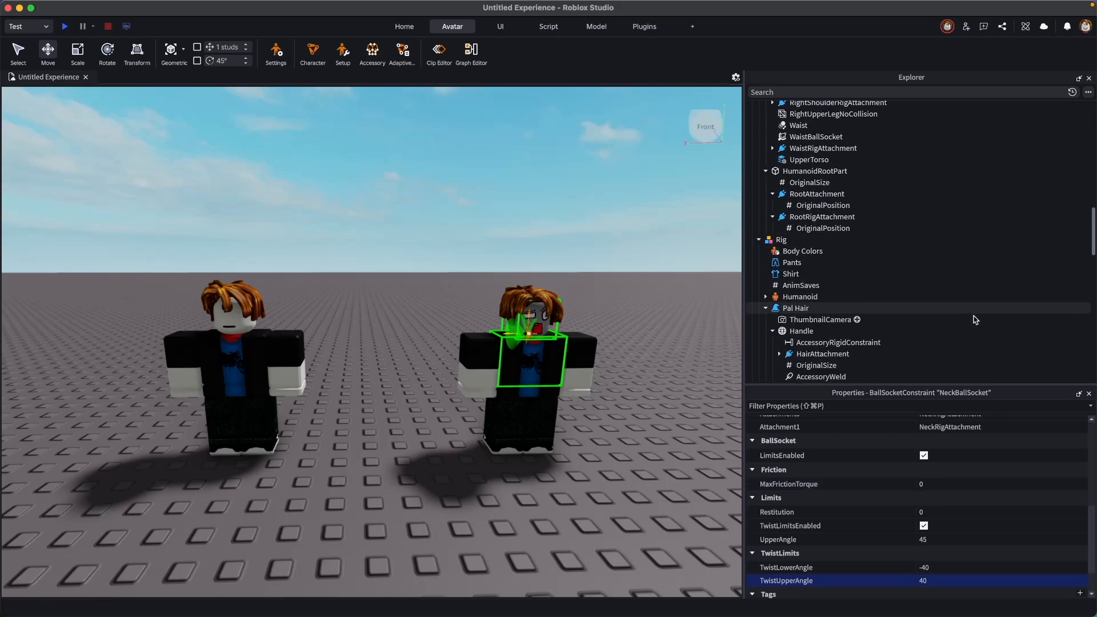
pyautogui.click(838, 284)
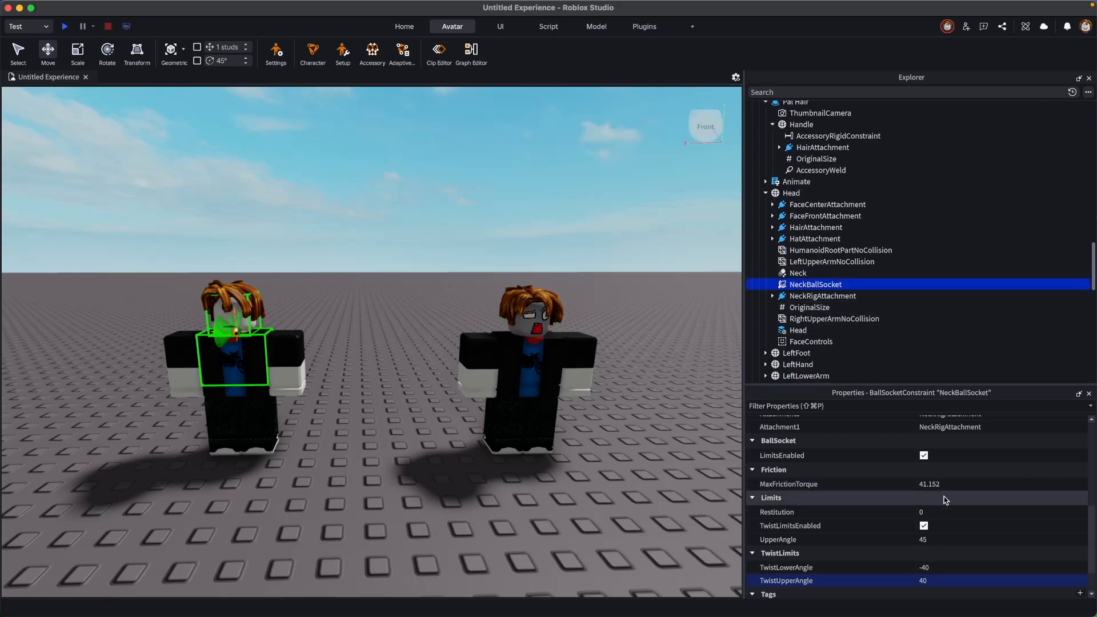
pyautogui.click(941, 486)
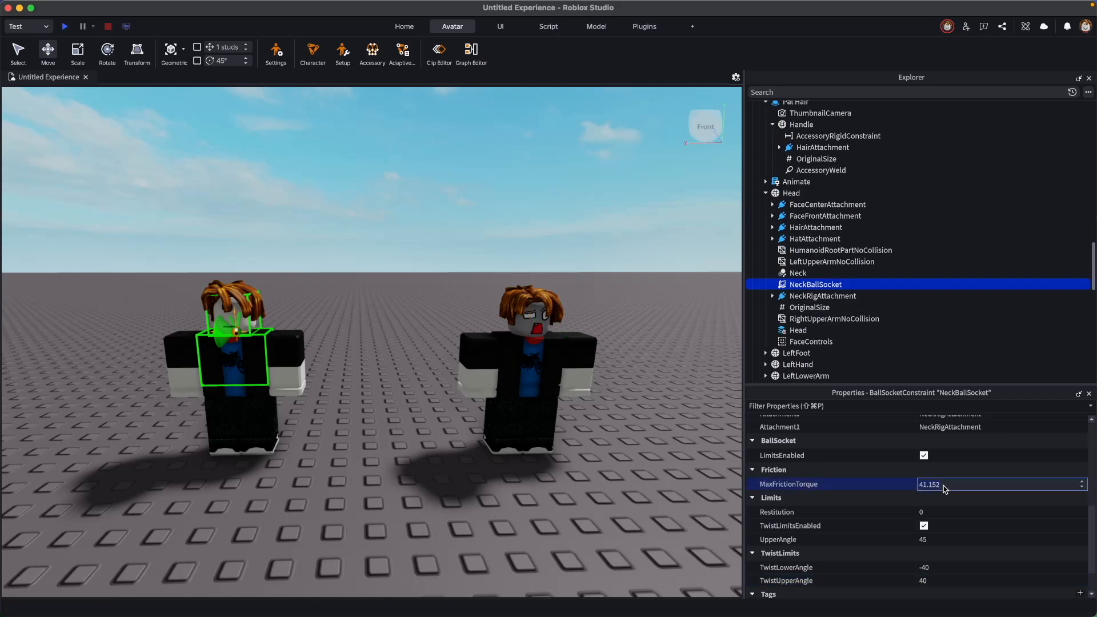
pyautogui.rightClick(938, 485)
pyautogui.click(969, 404)
# Paste the copied value 41.152 as MaxFrictionTorque of the NeckBallSocket in CustomHead's Head.
pyautogui.scroll(15, 820, 286)
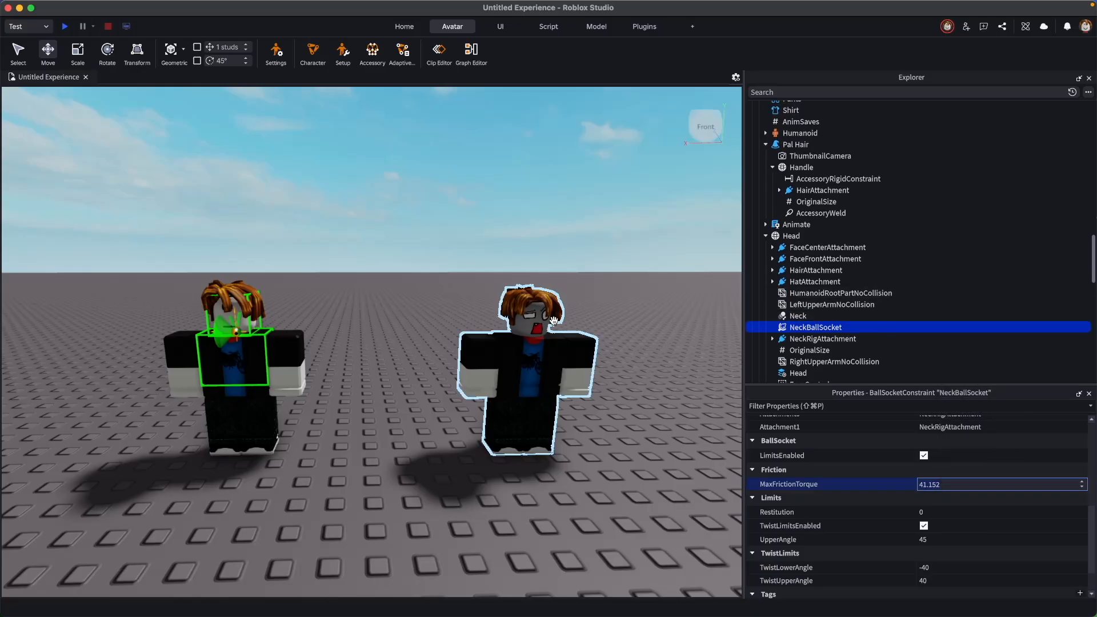
pyautogui.click(811, 142)
pyautogui.scroll(-5, 852, 278)
pyautogui.click(815, 197)
pyautogui.scroll(-2, 937, 496)
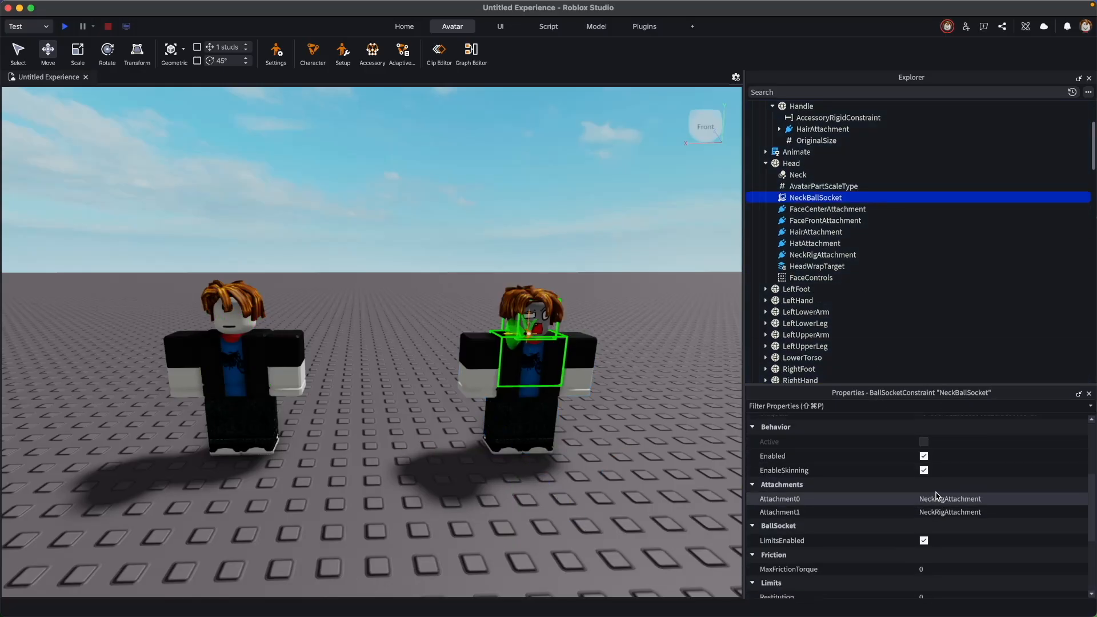
pyautogui.scroll(5, 933, 495)
pyautogui.scroll(-3, 936, 494)
pyautogui.scroll(-5, 937, 496)
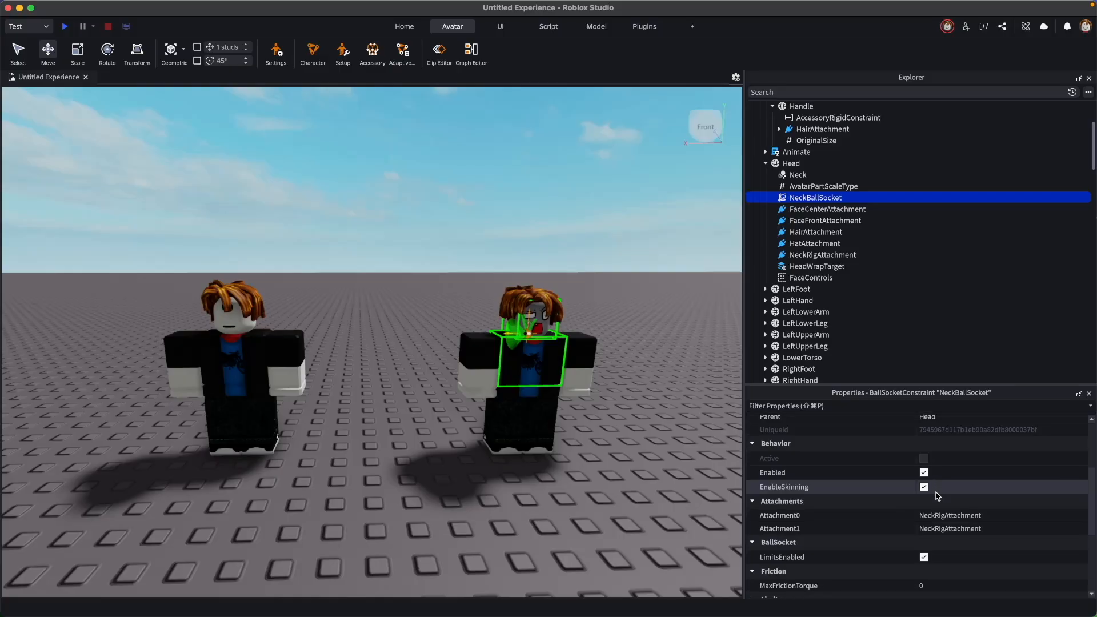
pyautogui.click(931, 513)
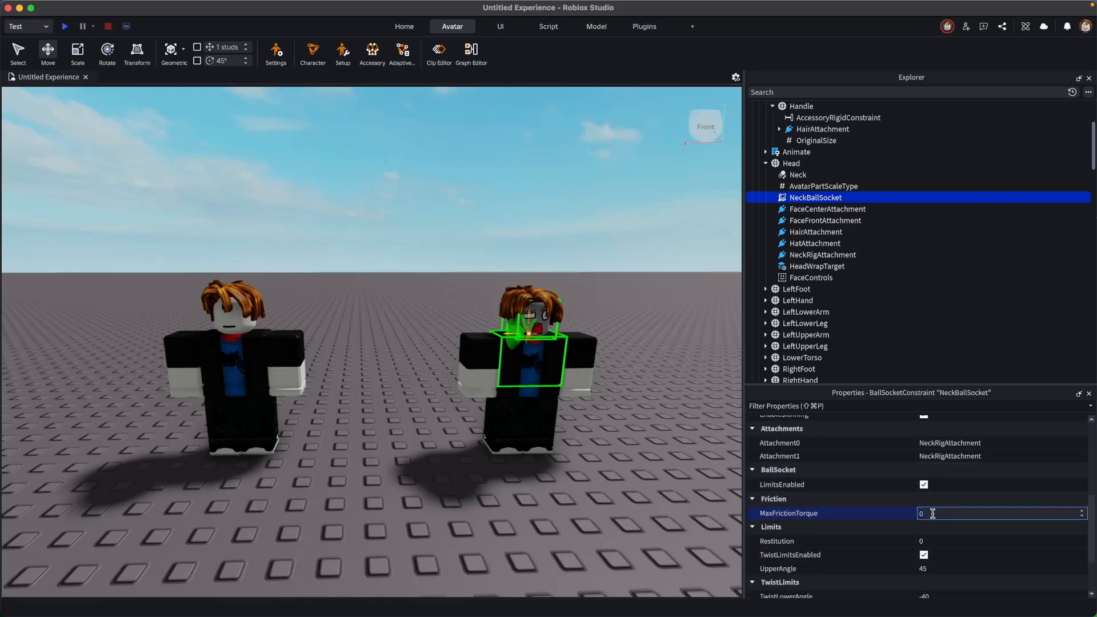
pyautogui.rightClick(932, 513)
pyautogui.click(948, 497)
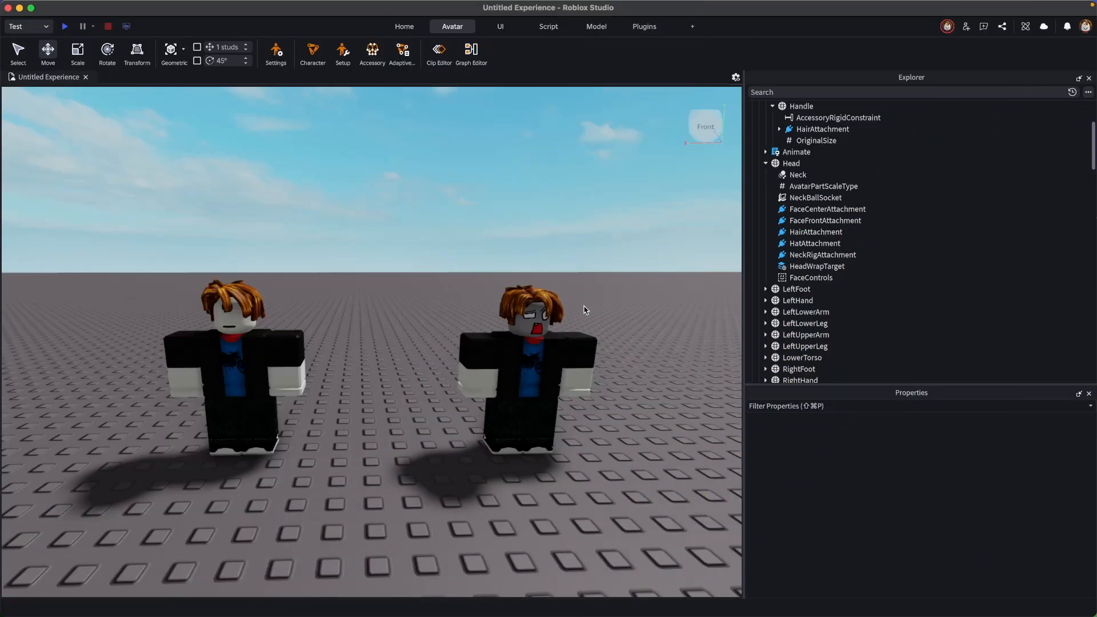
# Examine the part assignments of the HumanoidRootPart, LeftUpperArm and RightUpperArm NoCollision constraints in the default Rig's Head.
pyautogui.click(260, 347)
pyautogui.scroll(-3, 971, 240)
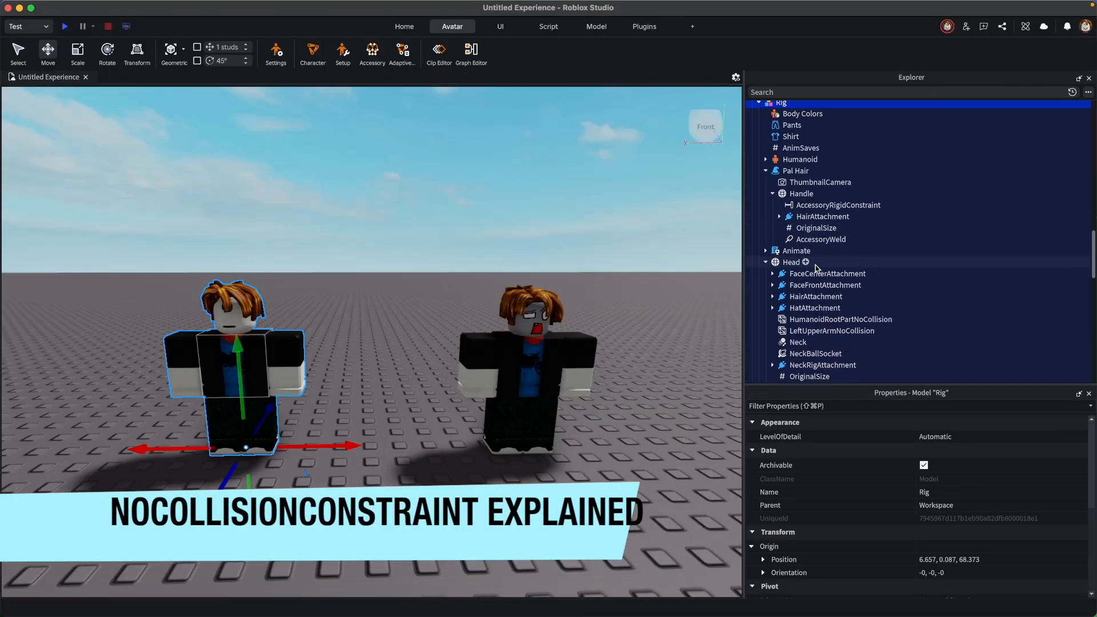
pyautogui.click(891, 264)
pyautogui.scroll(-4, 868, 246)
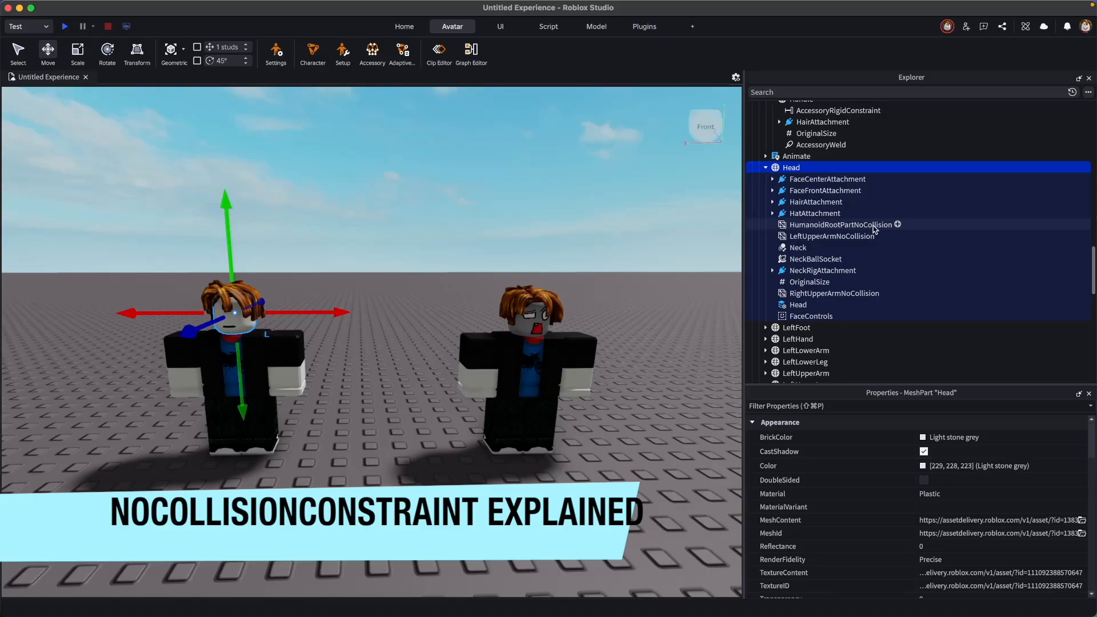
pyautogui.click(873, 226)
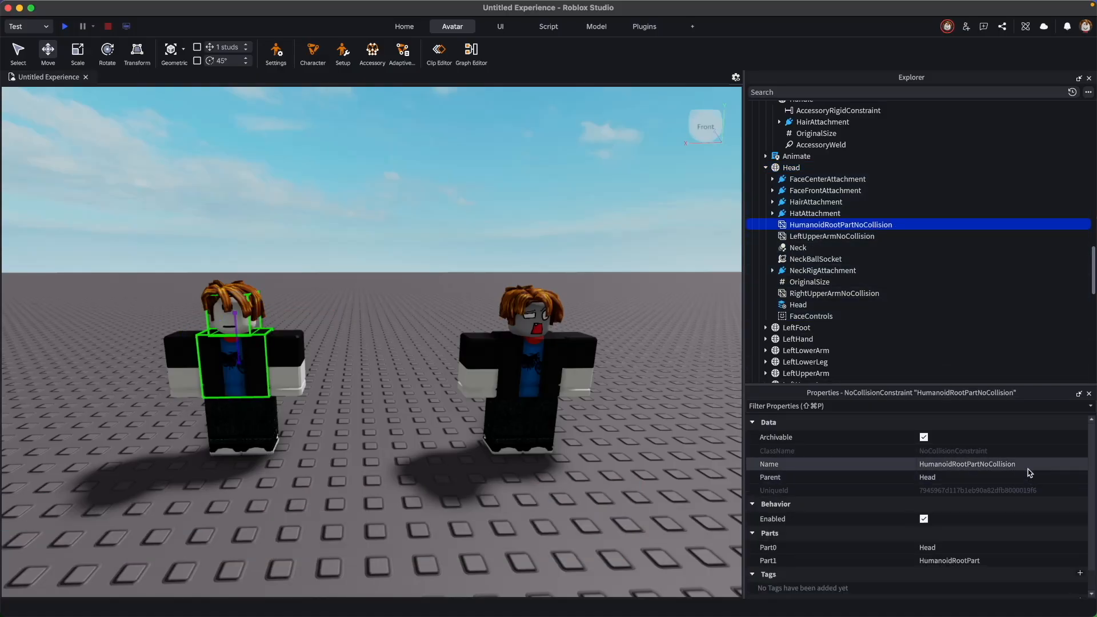
pyautogui.scroll(-1, 1028, 472)
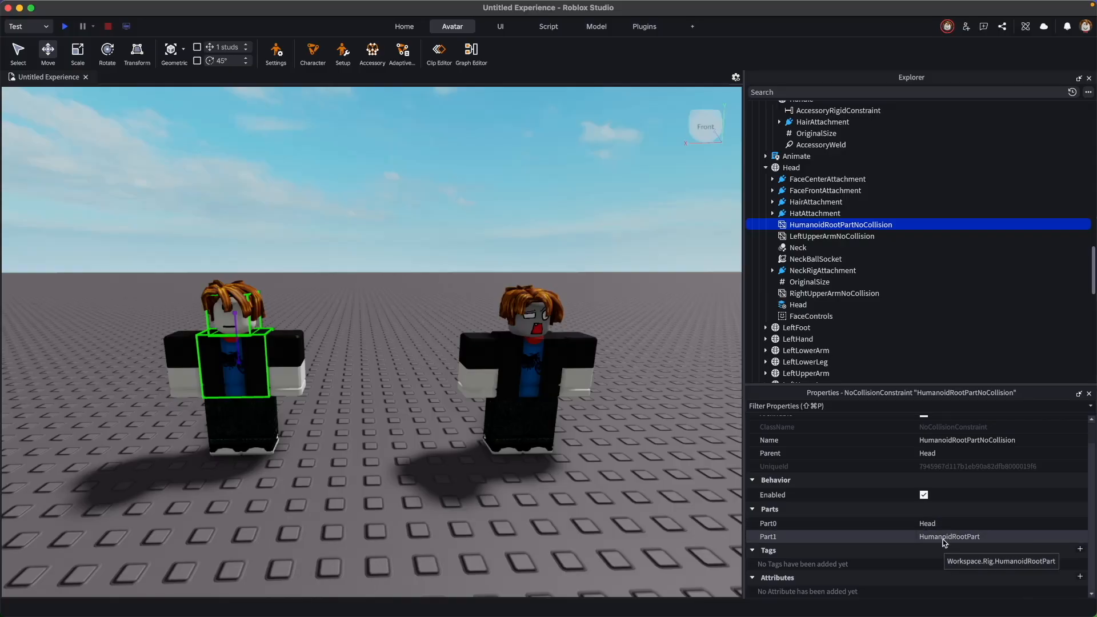
pyautogui.click(862, 237)
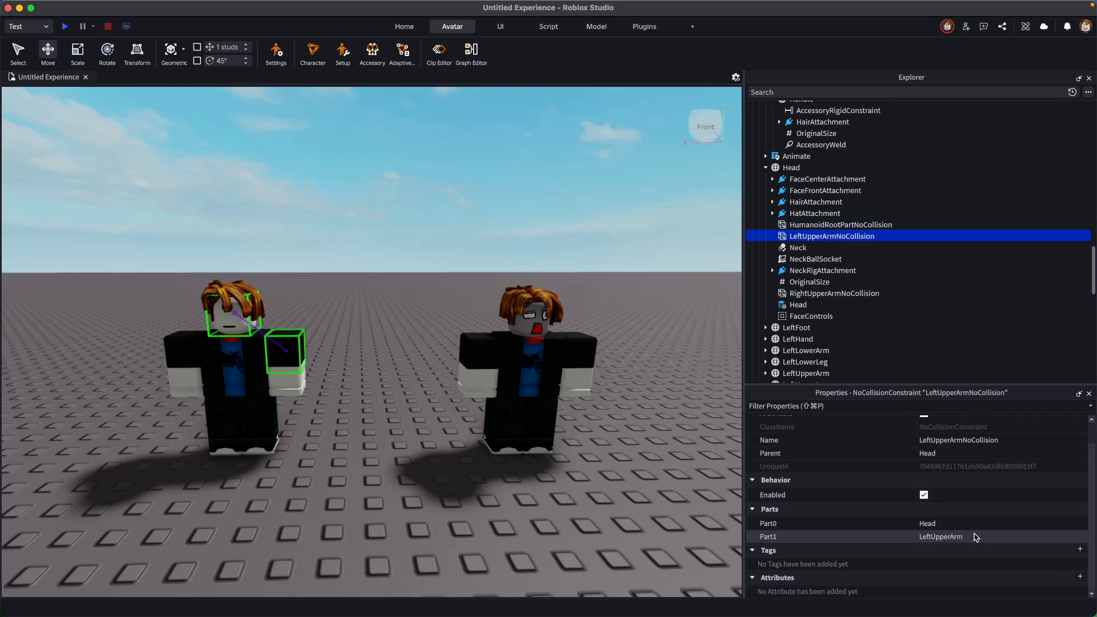
pyautogui.click(818, 294)
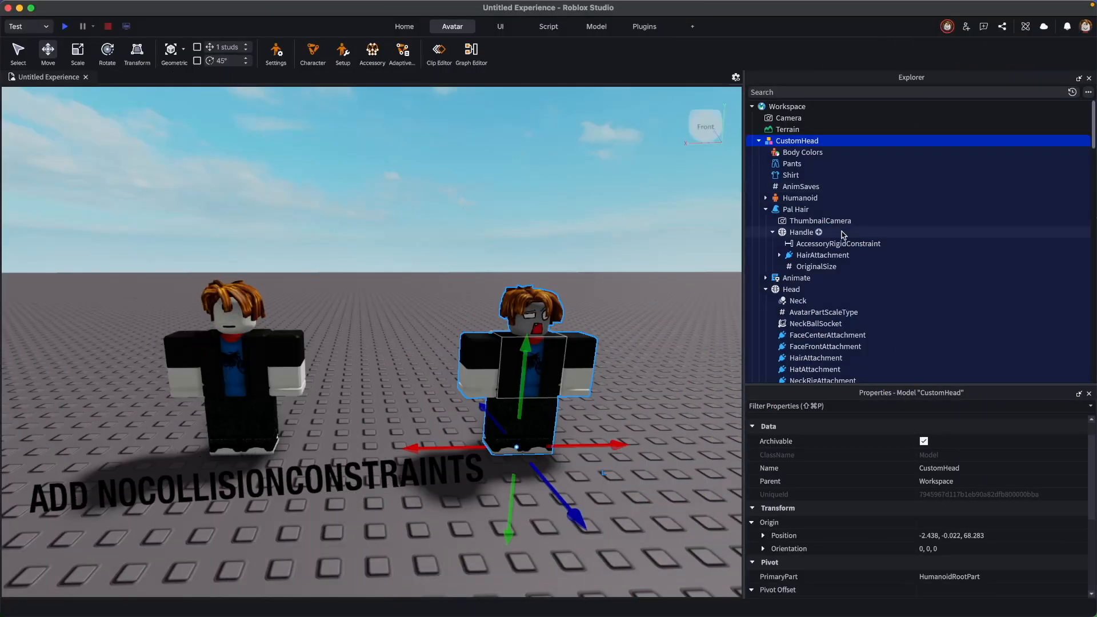
# Add a NoCollisionConstraint to CustomHead's Head and name it HumanoidRootPartNoCollision.
pyautogui.scroll(-5, 803, 218)
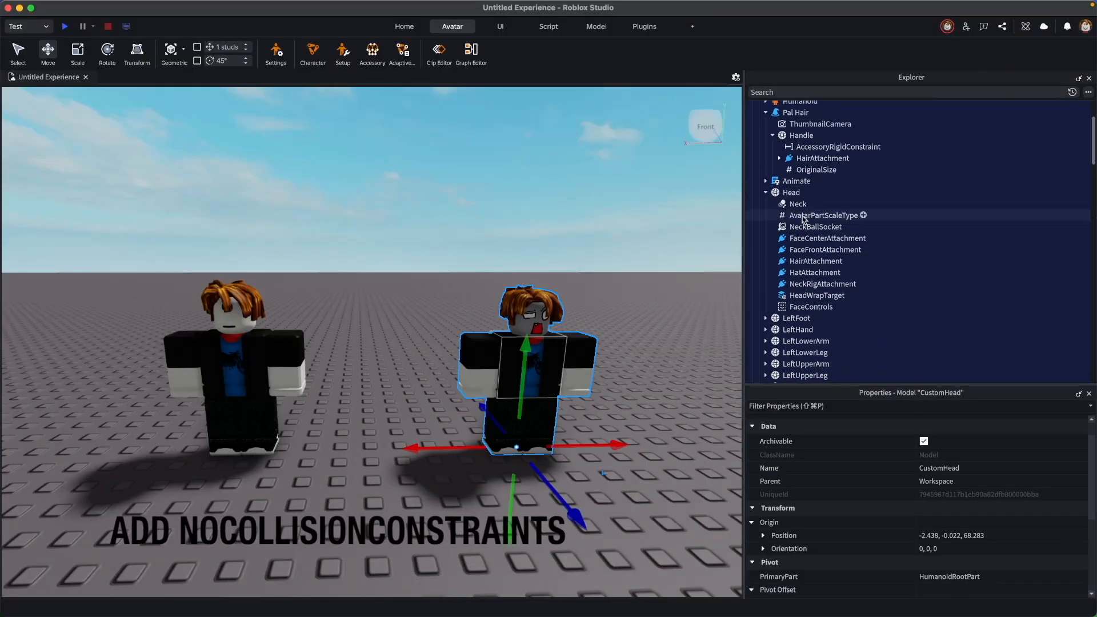
pyautogui.click(798, 192)
pyautogui.click(806, 192)
pyautogui.write('no')
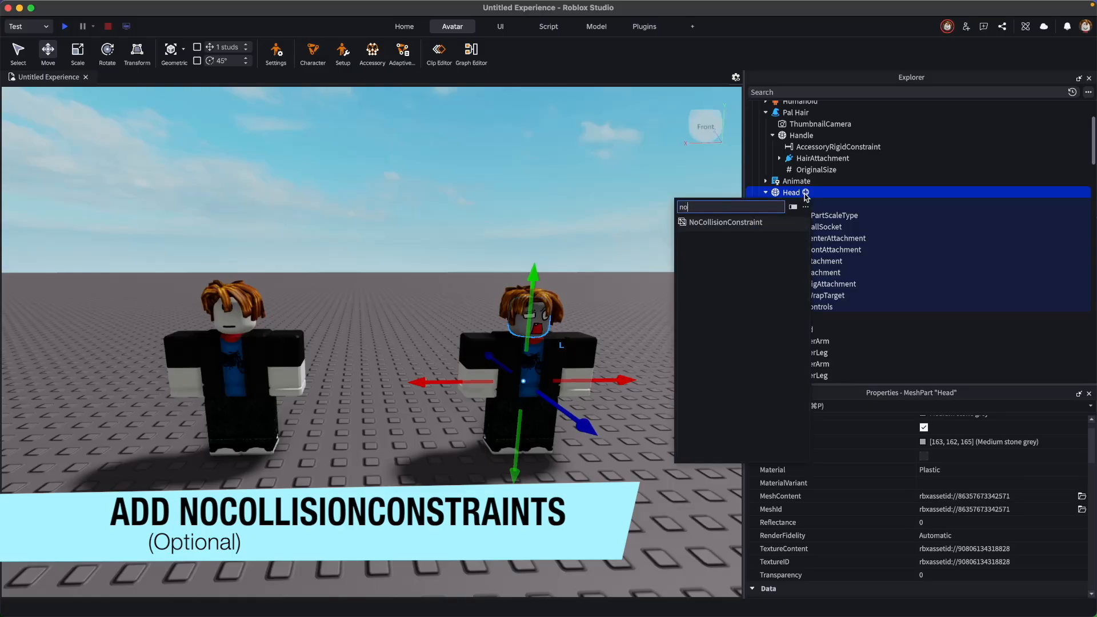
pyautogui.click(735, 224)
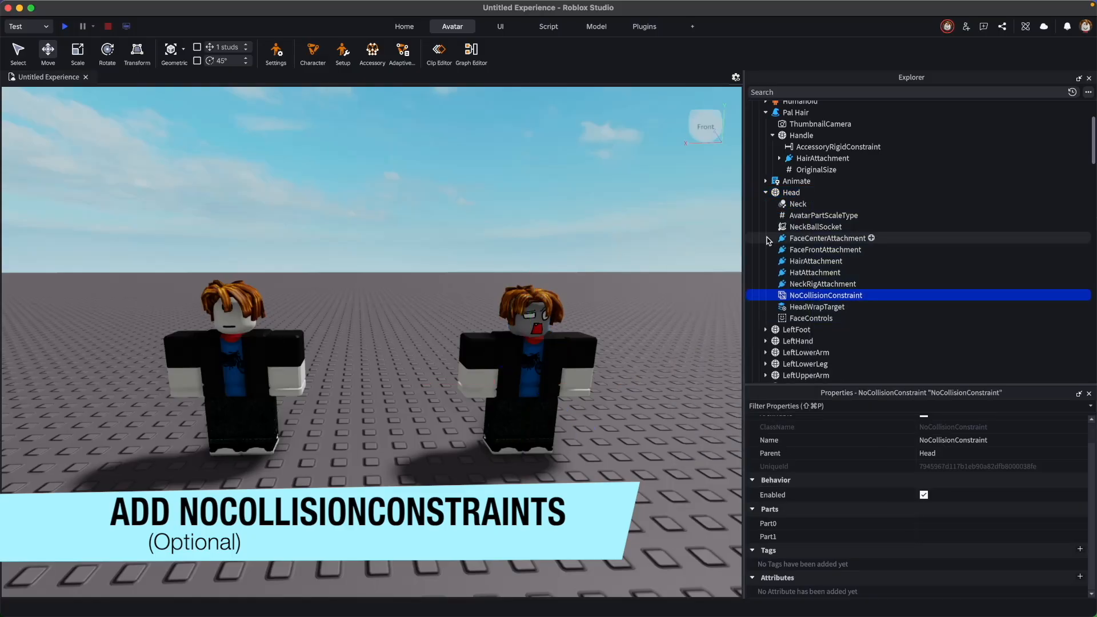
pyautogui.click(831, 301)
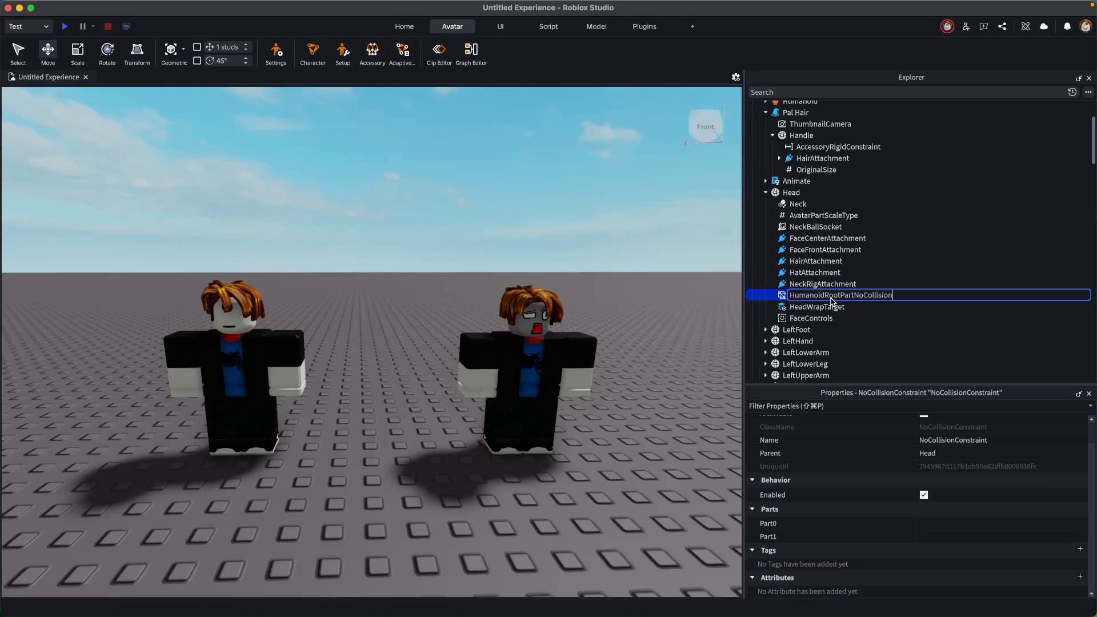
pyautogui.press('Return')
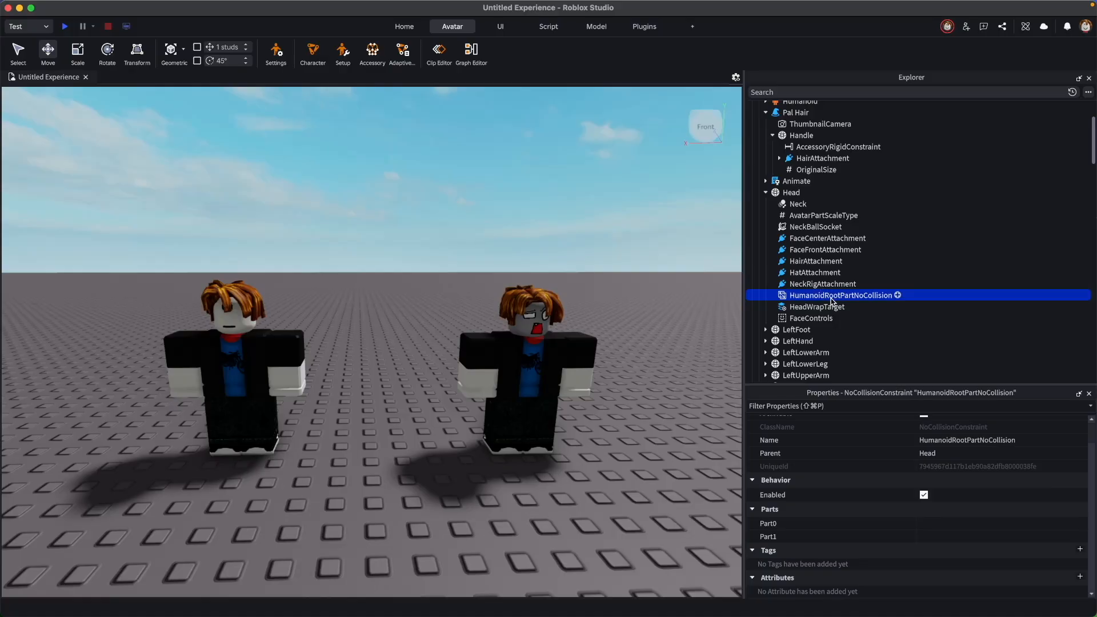
# Assign CustomHead's Head as Part0 and its HumanoidRootPart as Part1 of the HumanoidRootPartNoCollision constraint.
pyautogui.click(941, 527)
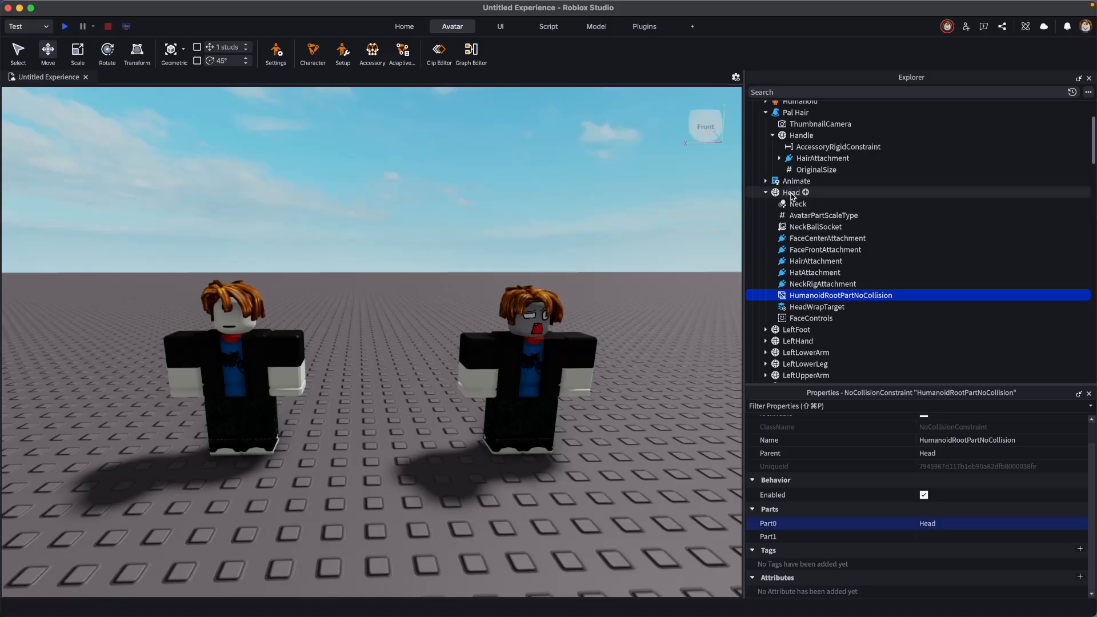
pyautogui.click(933, 536)
pyautogui.scroll(-5, 892, 294)
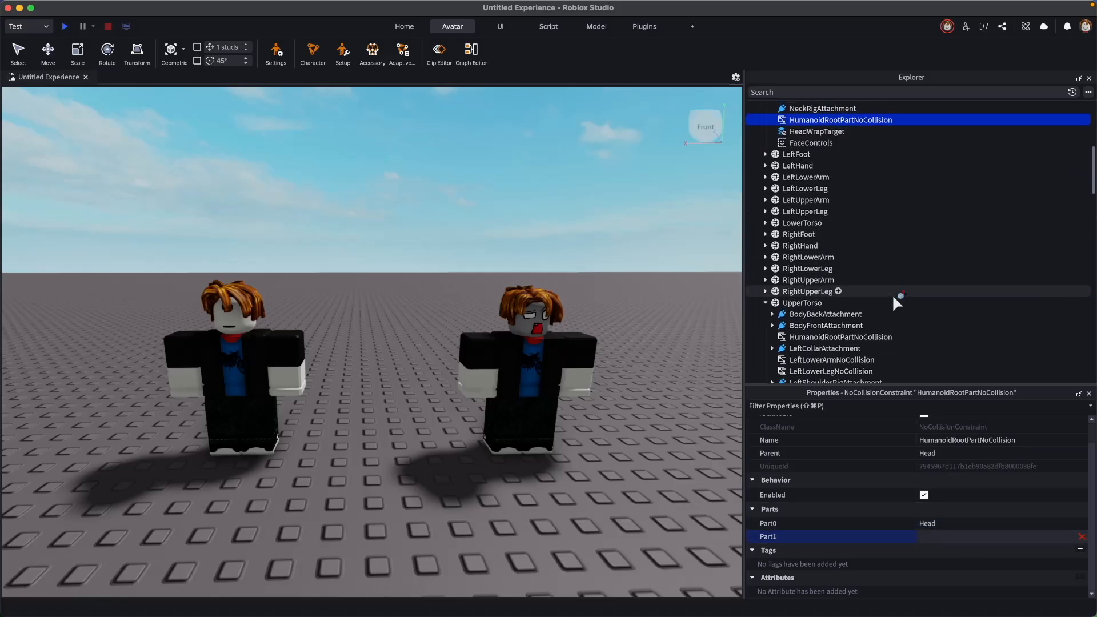
pyautogui.scroll(-8, 892, 293)
pyautogui.click(822, 264)
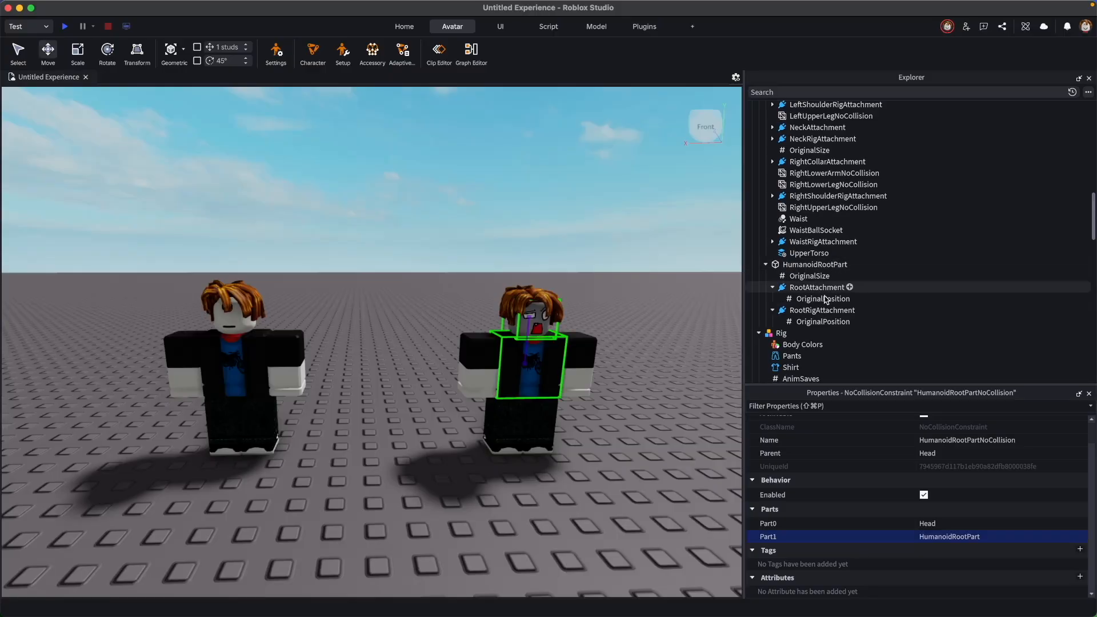
# Add a second NoCollisionConstraint to CustomHead's Head and name it LeftUperArmNoCollision.
pyautogui.scroll(10, 822, 291)
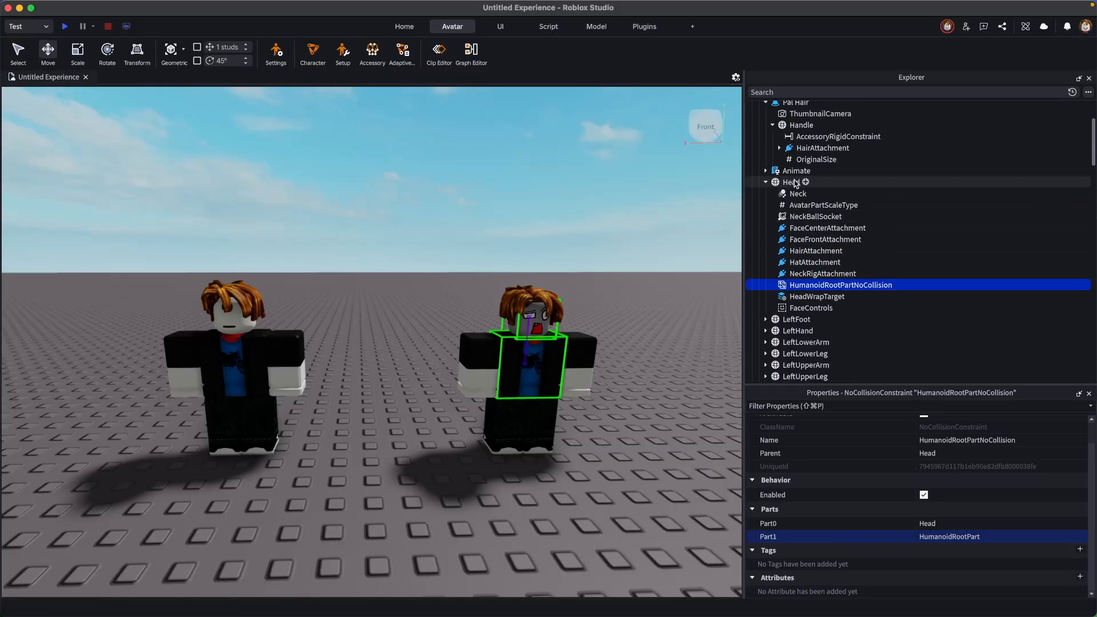
pyautogui.click(795, 183)
pyautogui.click(805, 182)
pyautogui.write('l')
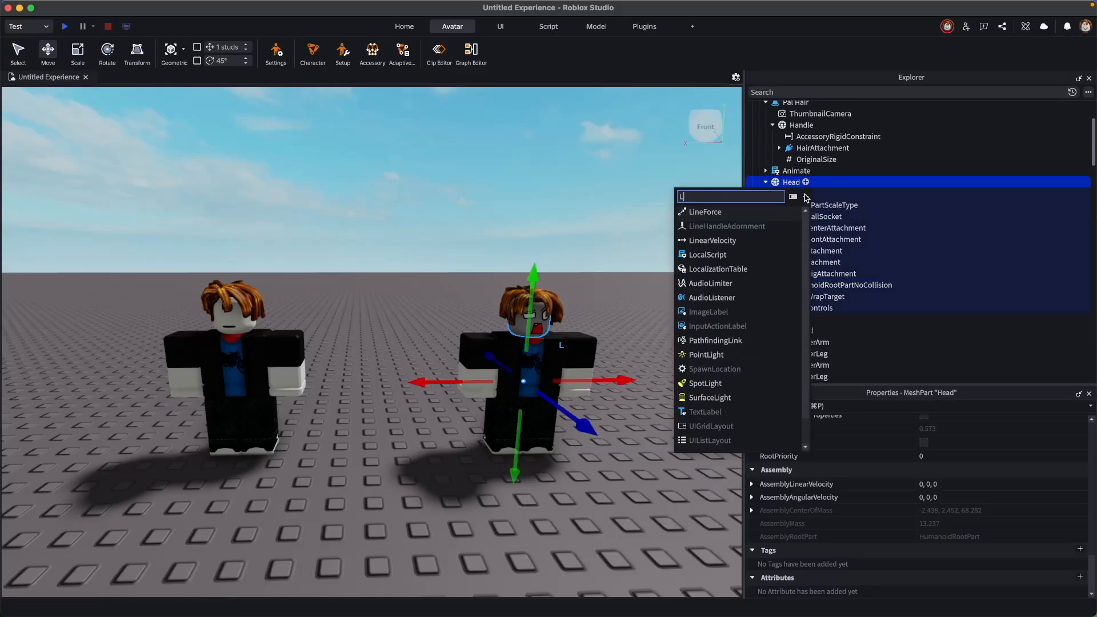
pyautogui.press('BackSpace')
pyautogui.write('no')
pyautogui.click(751, 210)
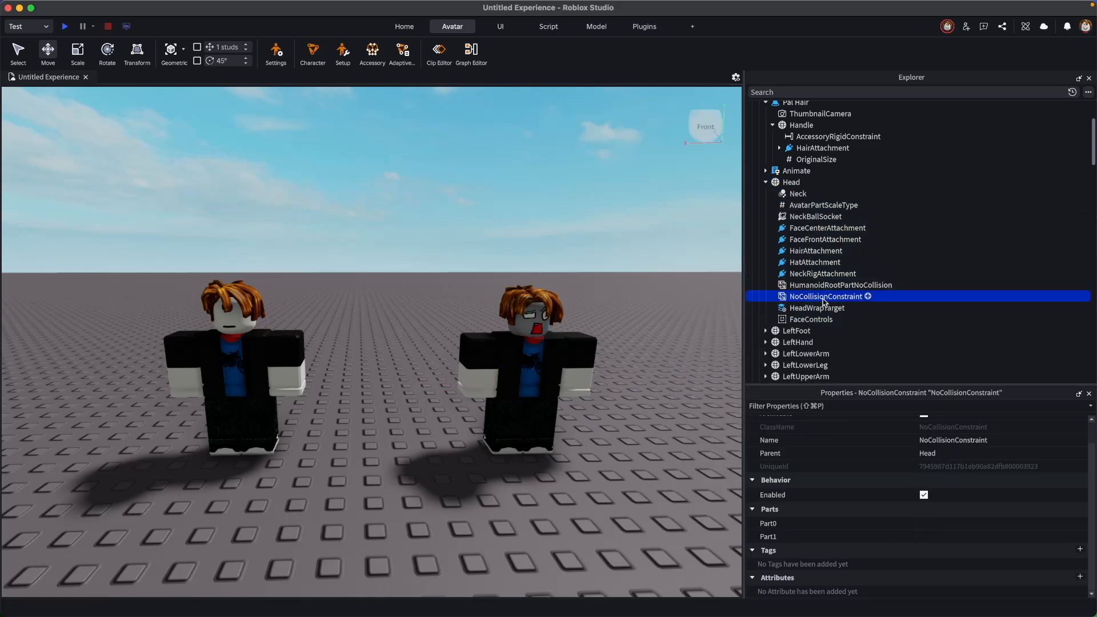
pyautogui.doubleClick(848, 297)
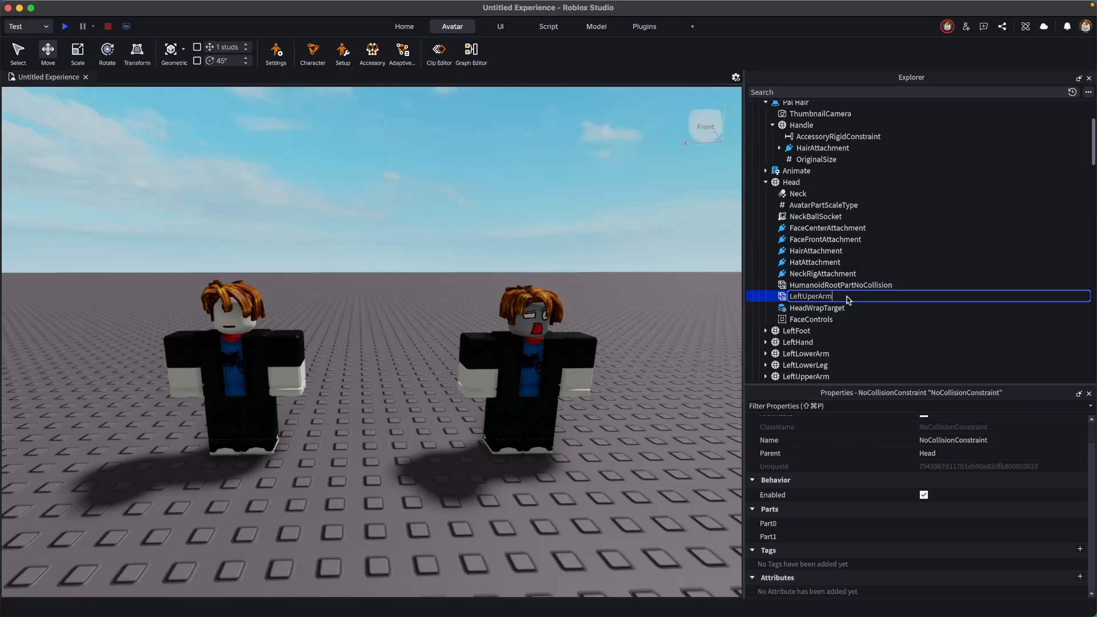
pyautogui.write('LeftUperArmNoCollision')
pyautogui.press('Return')
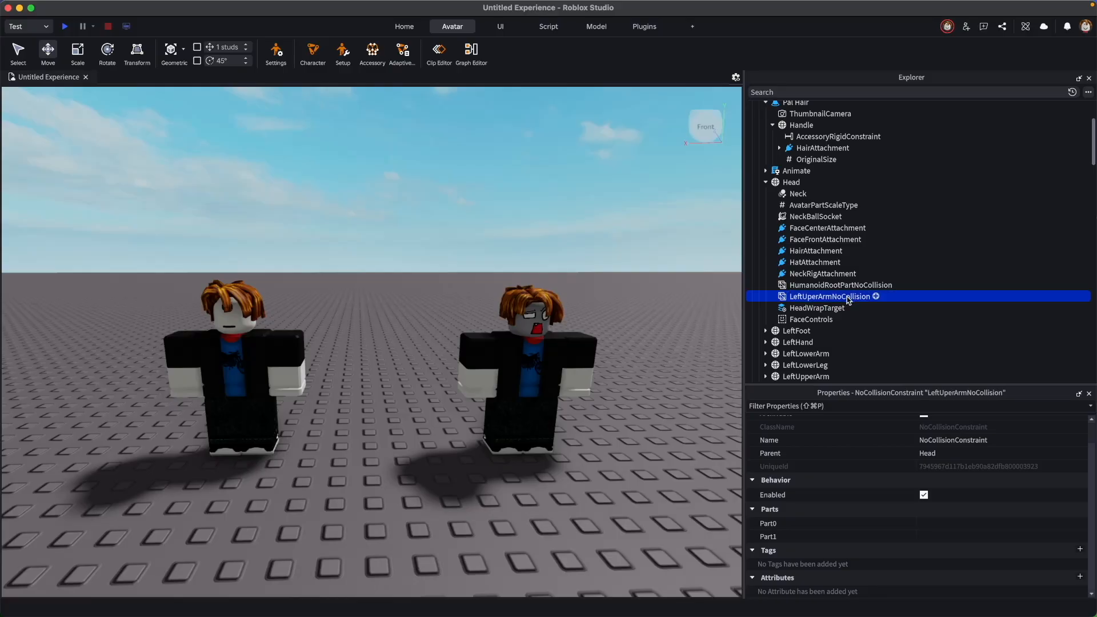
# Assign CustomHead's Head as Part0 and its LeftUpperArm as Part1 of the left upper arm no-collision constraint.
pyautogui.click(955, 523)
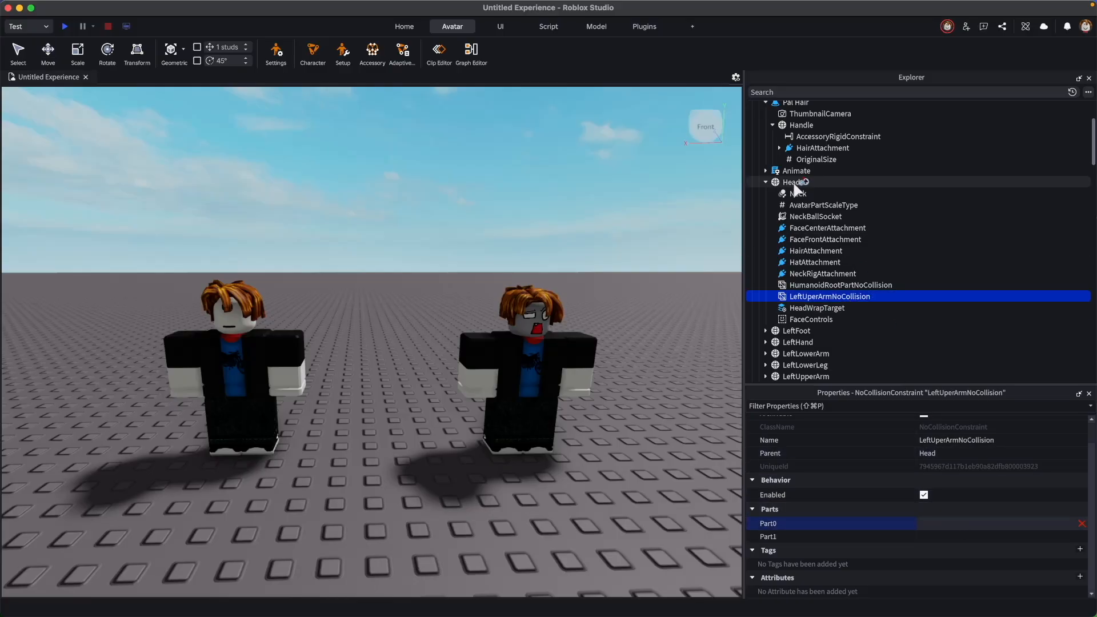
pyautogui.click(791, 182)
pyautogui.click(943, 537)
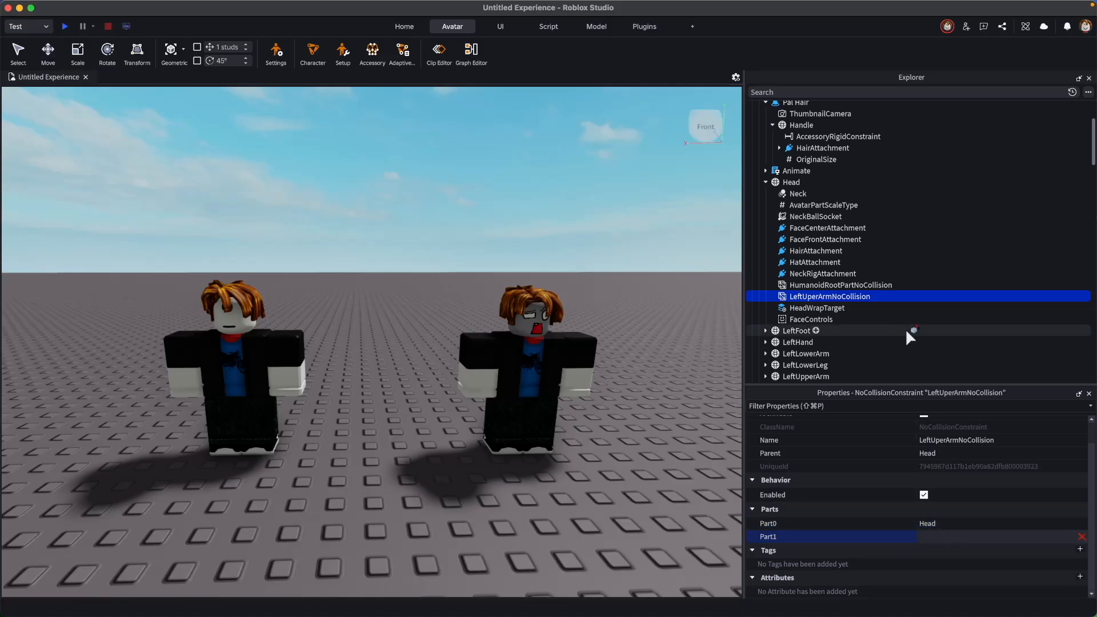
pyautogui.scroll(-3, 905, 328)
pyautogui.click(817, 337)
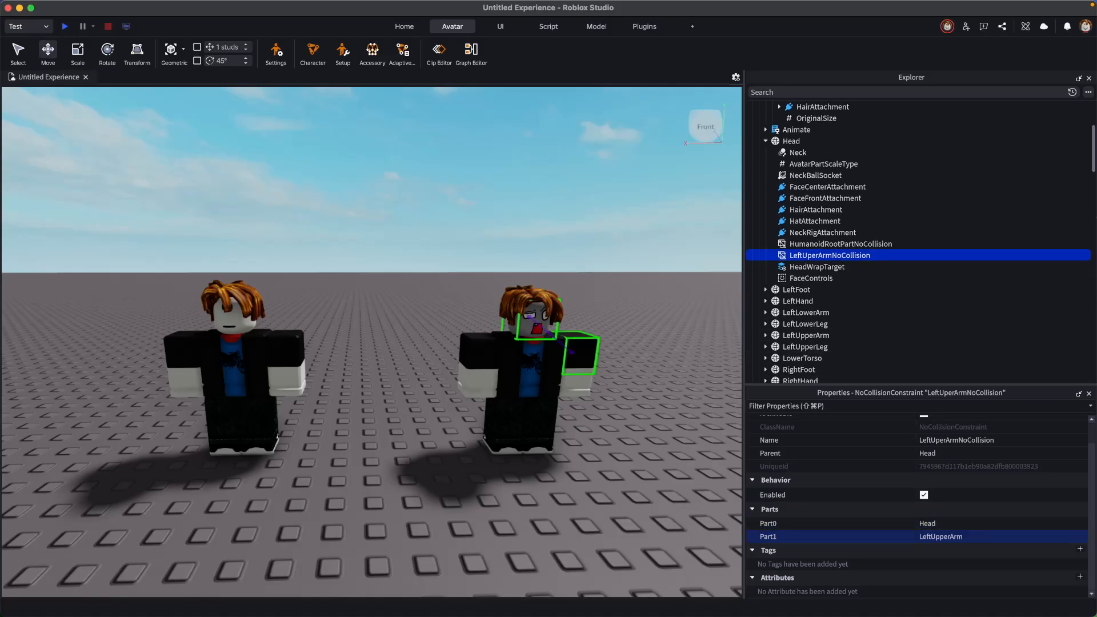
# Add a third NoCollisionConstraint to CustomHead's Head and name it RightUperArmNoCollision.
pyautogui.click(805, 143)
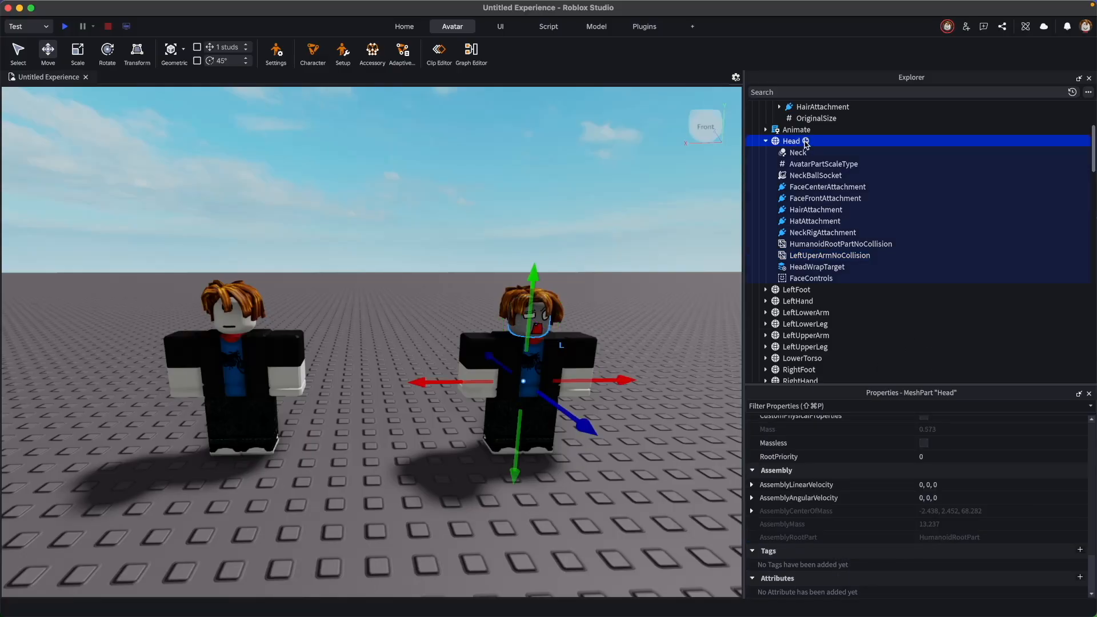
pyautogui.click(806, 141)
pyautogui.write('no')
pyautogui.click(719, 171)
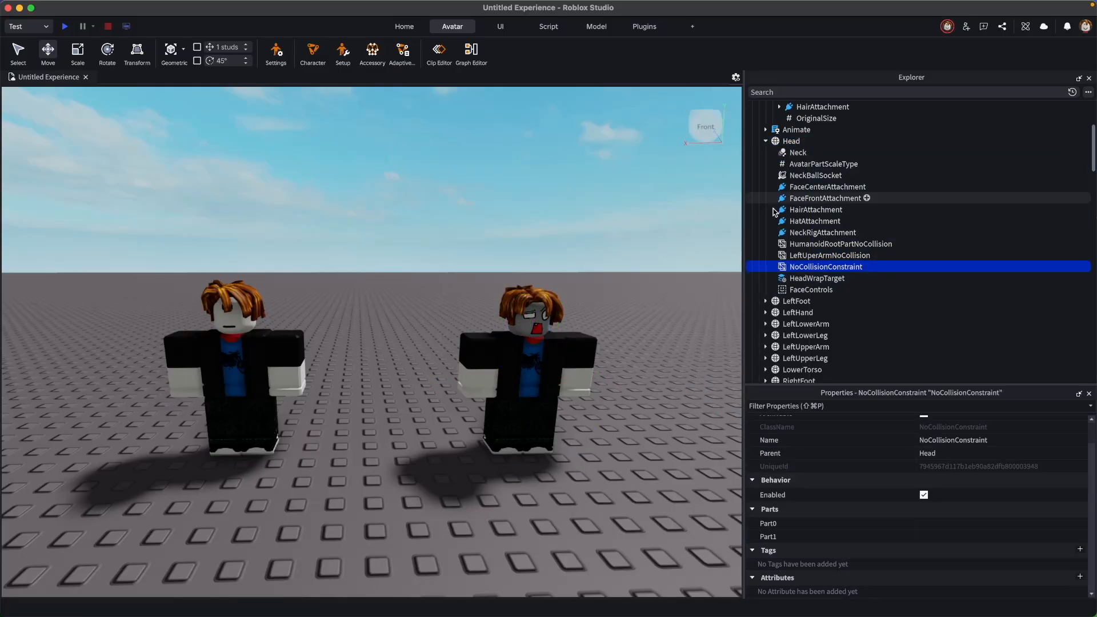
pyautogui.doubleClick(839, 267)
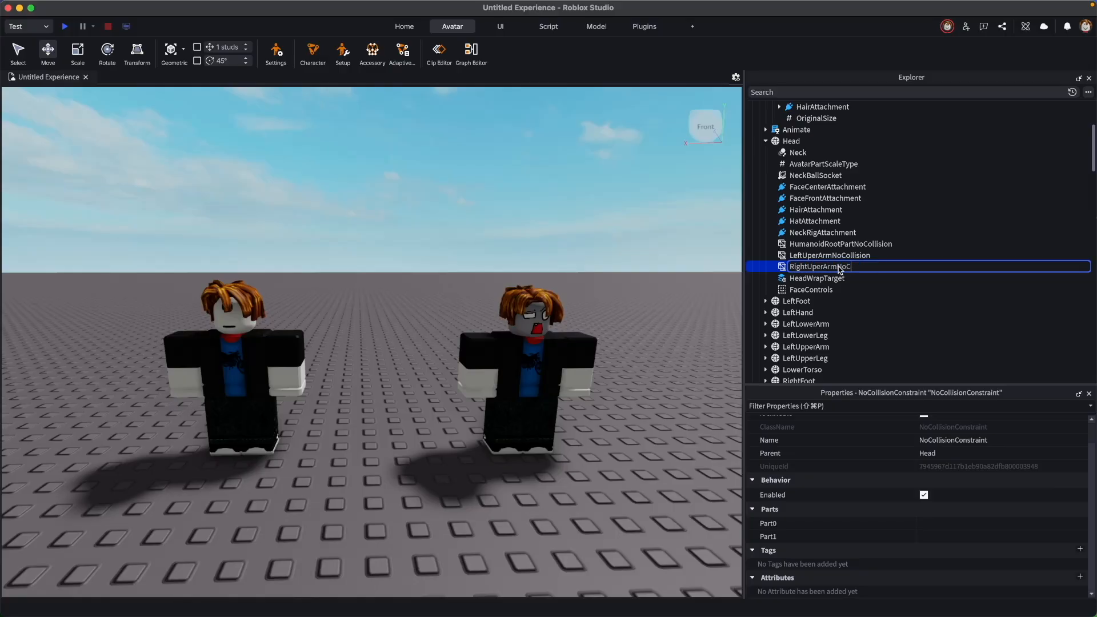
pyautogui.write('RightUperArmNoCollision')
pyautogui.press('Return')
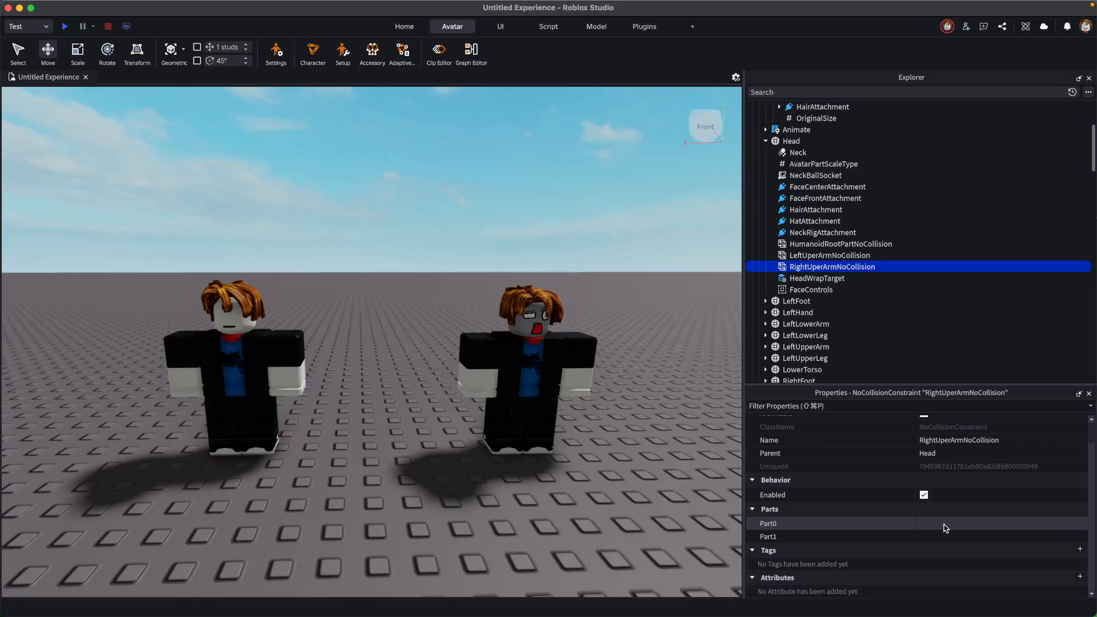
# Correct the spelling of the two arm constraint names to RightUpperArmNoCollision and LeftUpperArmNoCollision.
pyautogui.doubleClick(821, 268)
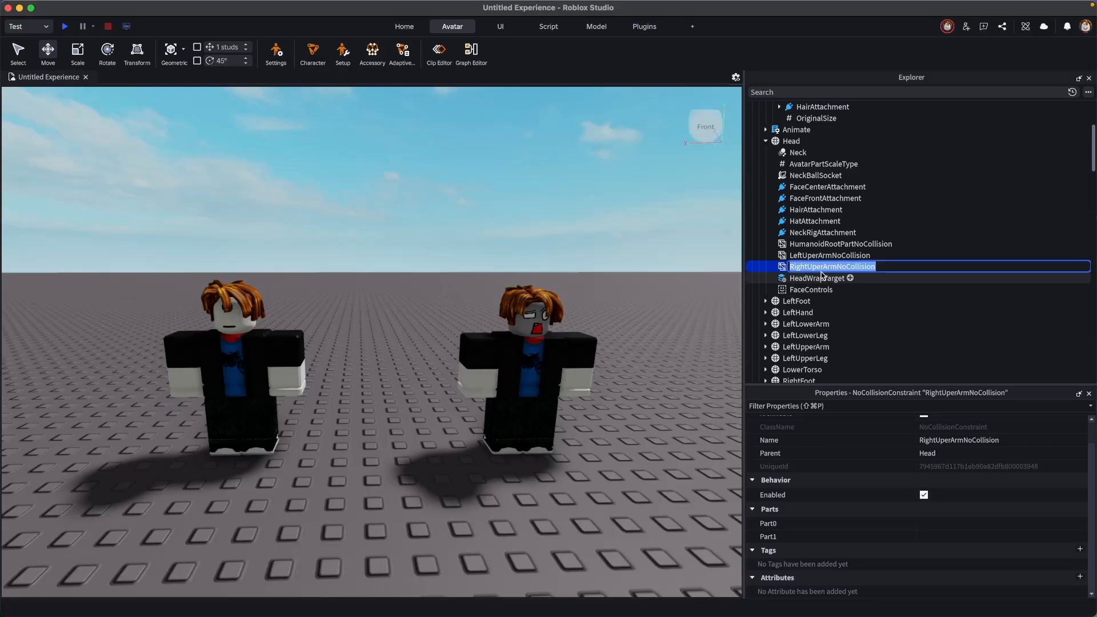
pyautogui.click(820, 255)
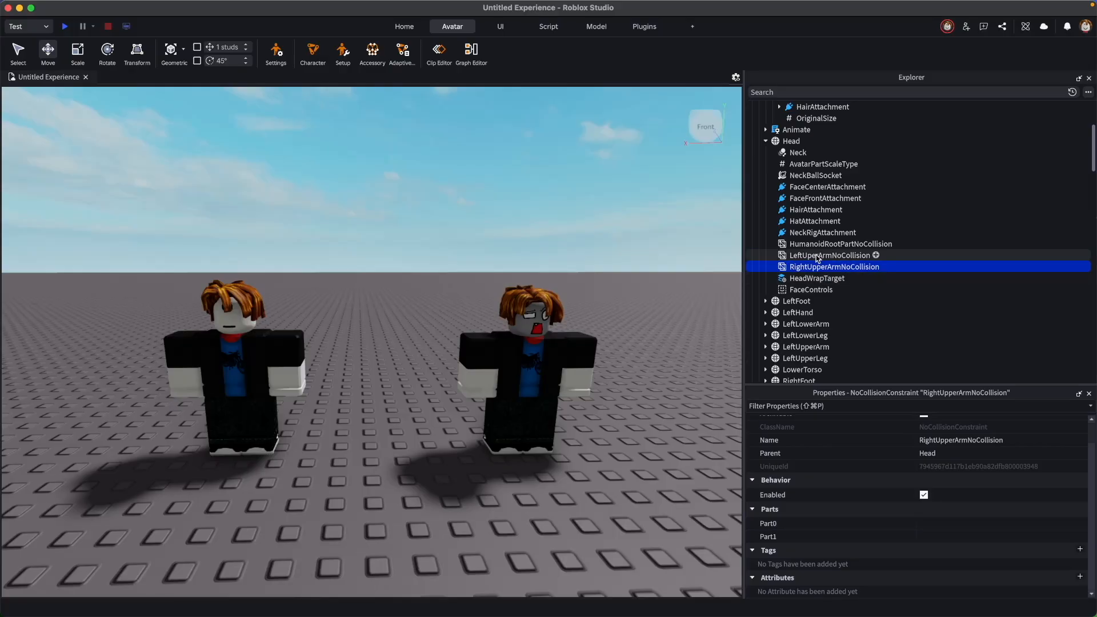
pyautogui.write('p')
pyautogui.press('Return')
# Assign CustomHead's Head as Part0 and its RightUpperArm as Part1 of the RightUpperArmNoCollision constraint.
pyautogui.click(851, 267)
pyautogui.click(920, 523)
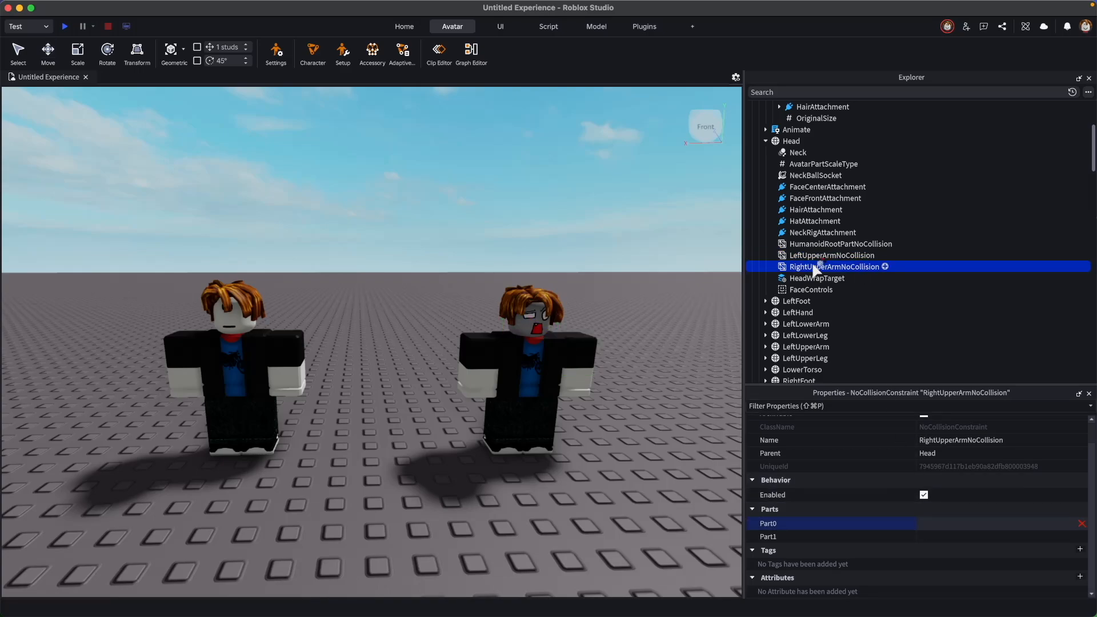
pyautogui.click(794, 142)
pyautogui.click(943, 537)
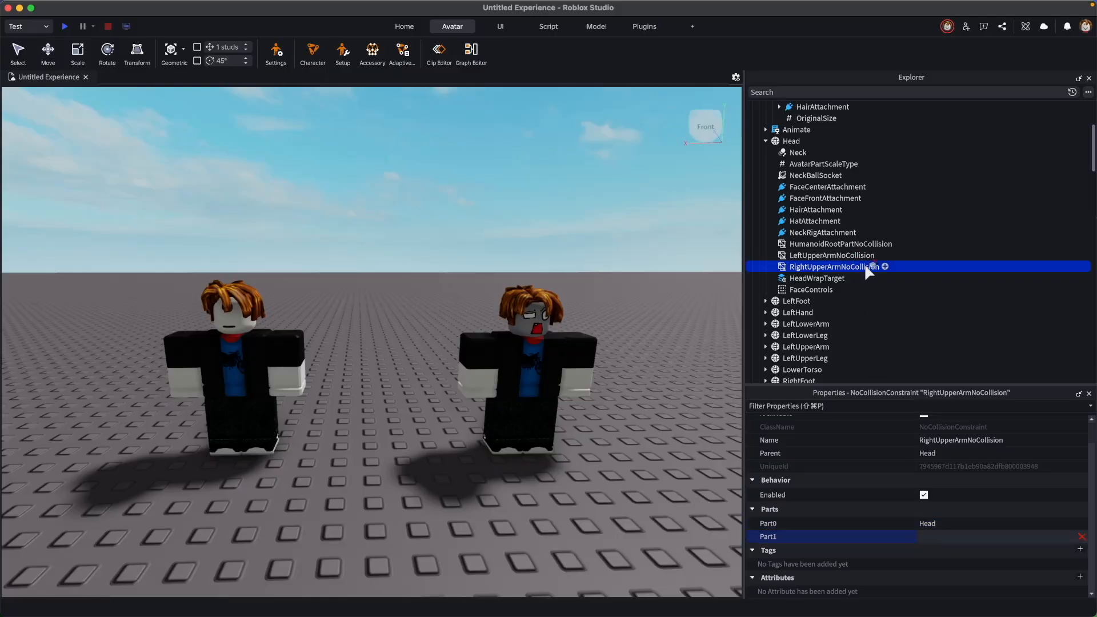
pyautogui.scroll(-5, 840, 245)
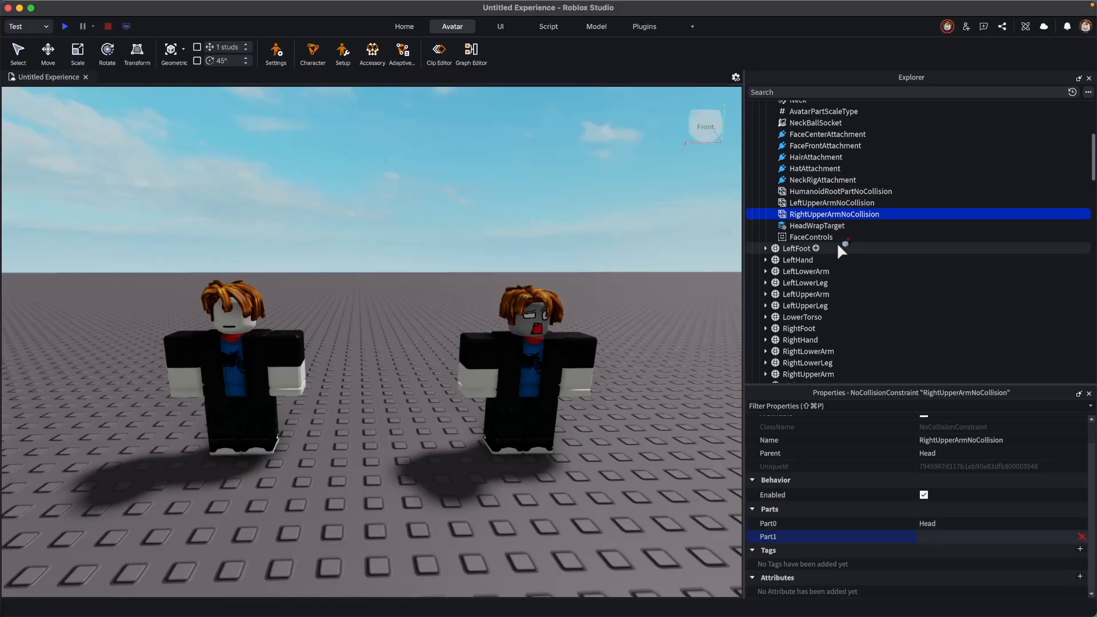
pyautogui.click(809, 315)
pyautogui.click(643, 314)
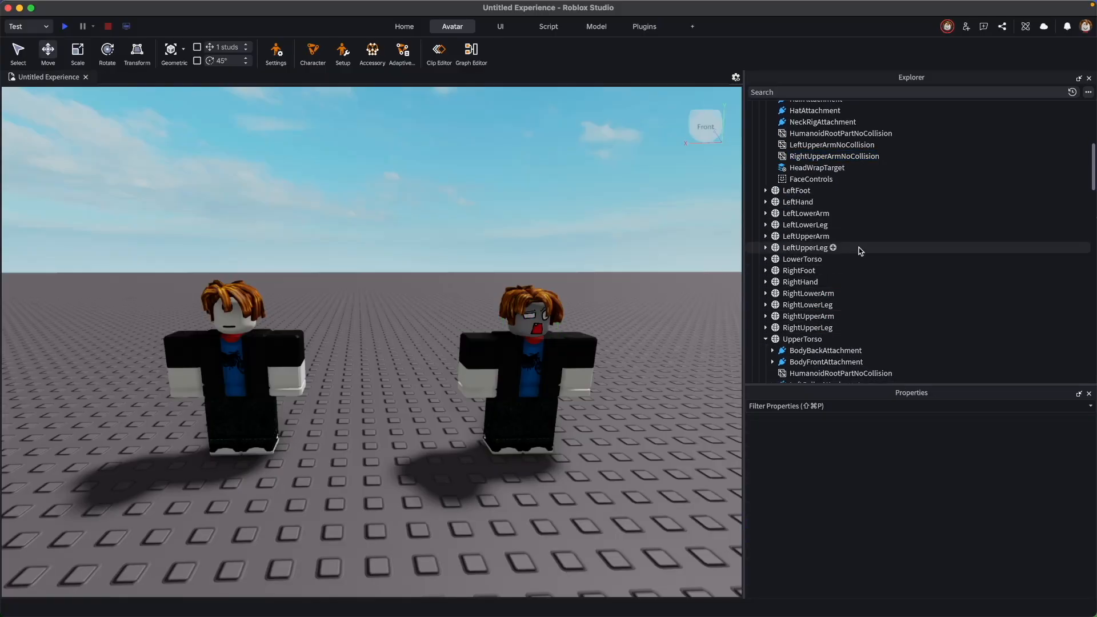
# Review the NeckBallSocket and the three NoCollision constraints in CustomHead's Head.
pyautogui.scroll(7, 854, 240)
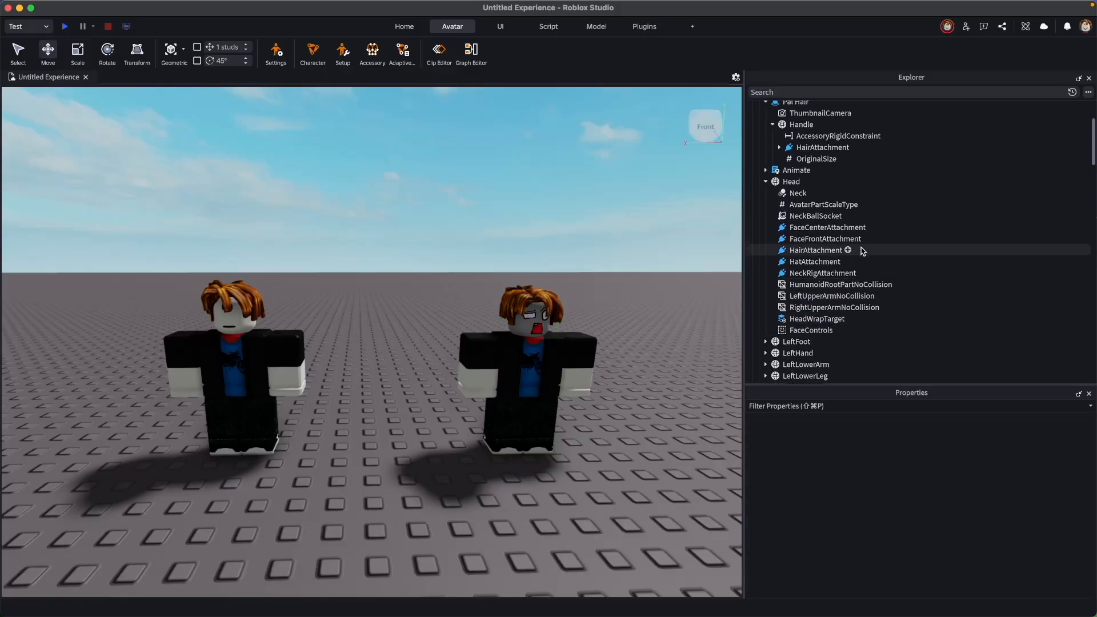
pyautogui.click(796, 186)
pyautogui.click(803, 197)
pyautogui.click(811, 288)
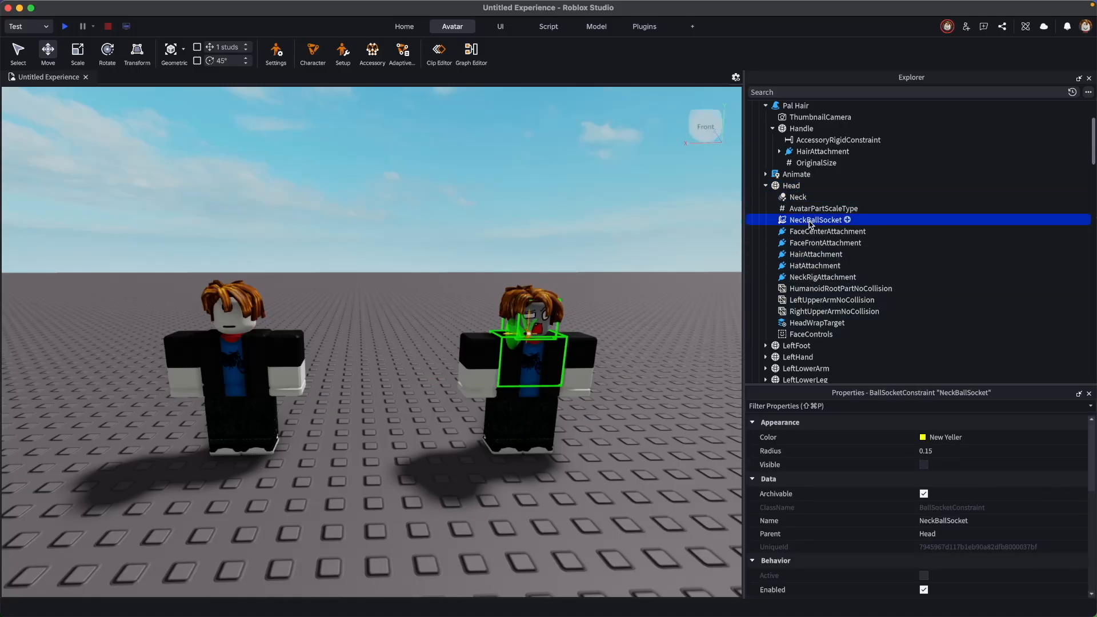
pyautogui.click(805, 300)
pyautogui.click(806, 311)
pyautogui.click(649, 380)
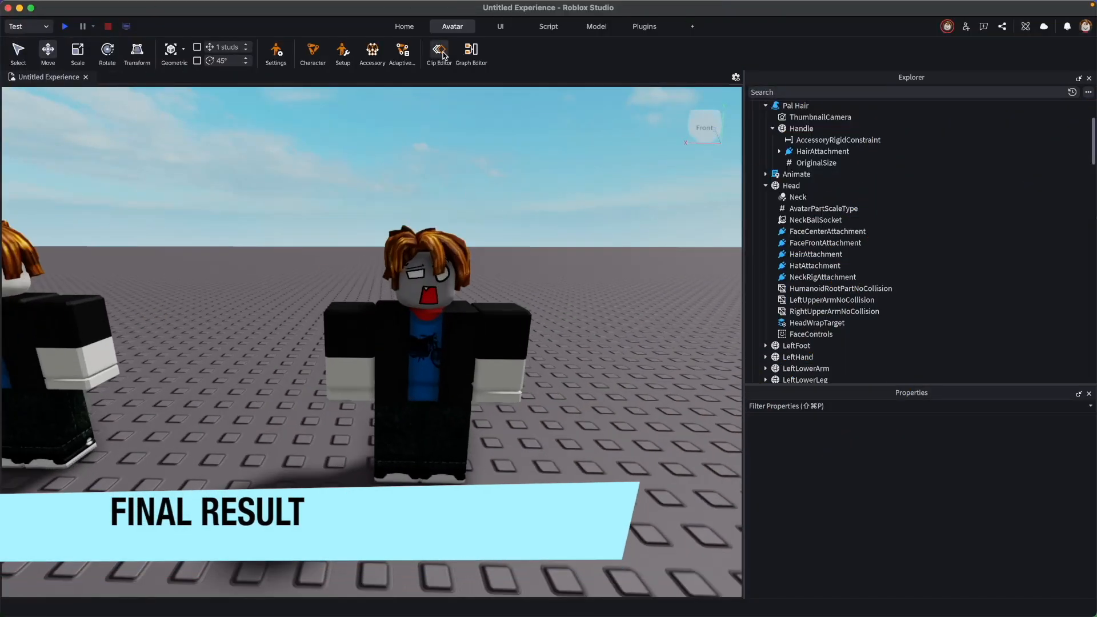
# Play CustomHead's saved animation in the Clip Editor and check the head and hair movement up close and from afar.
pyautogui.click(439, 52)
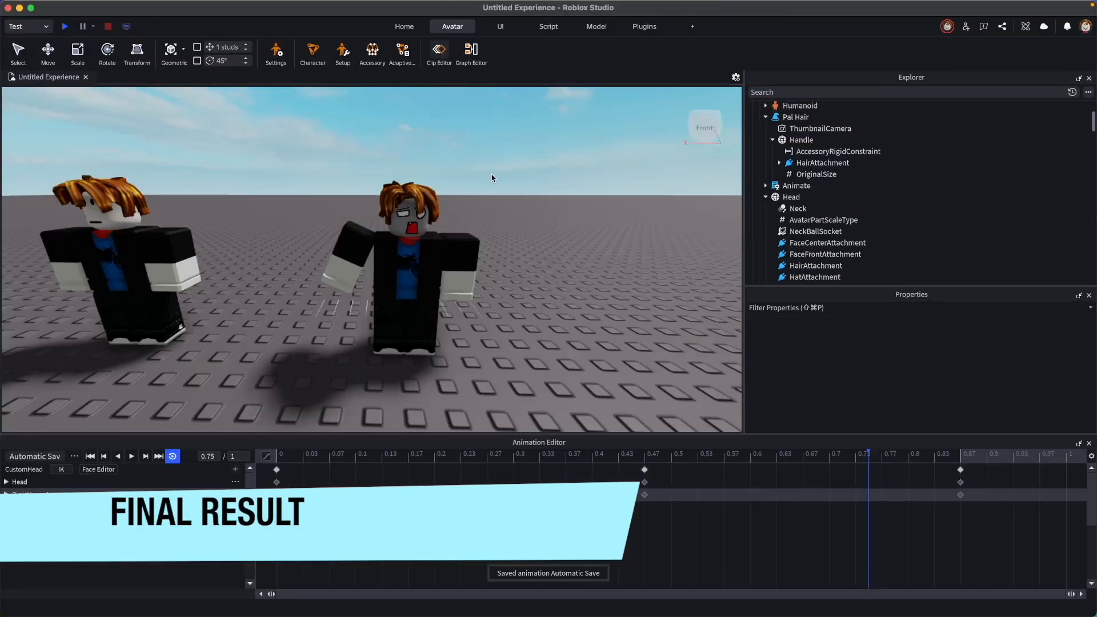
pyautogui.click(130, 456)
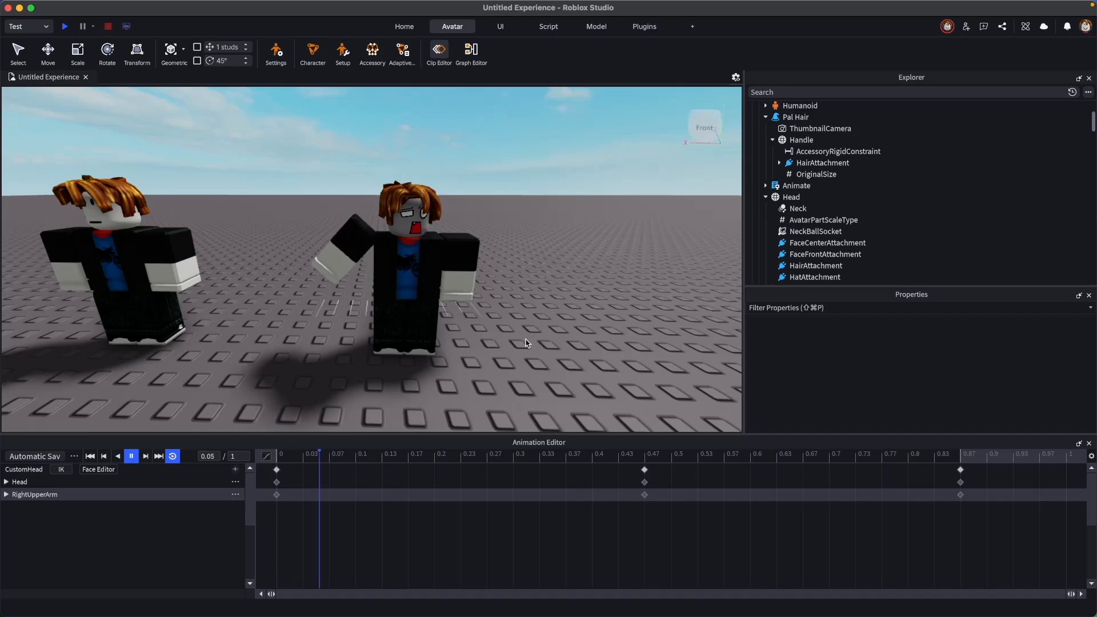
pyautogui.scroll(3, 533, 345)
pyautogui.scroll(-5, 532, 347)
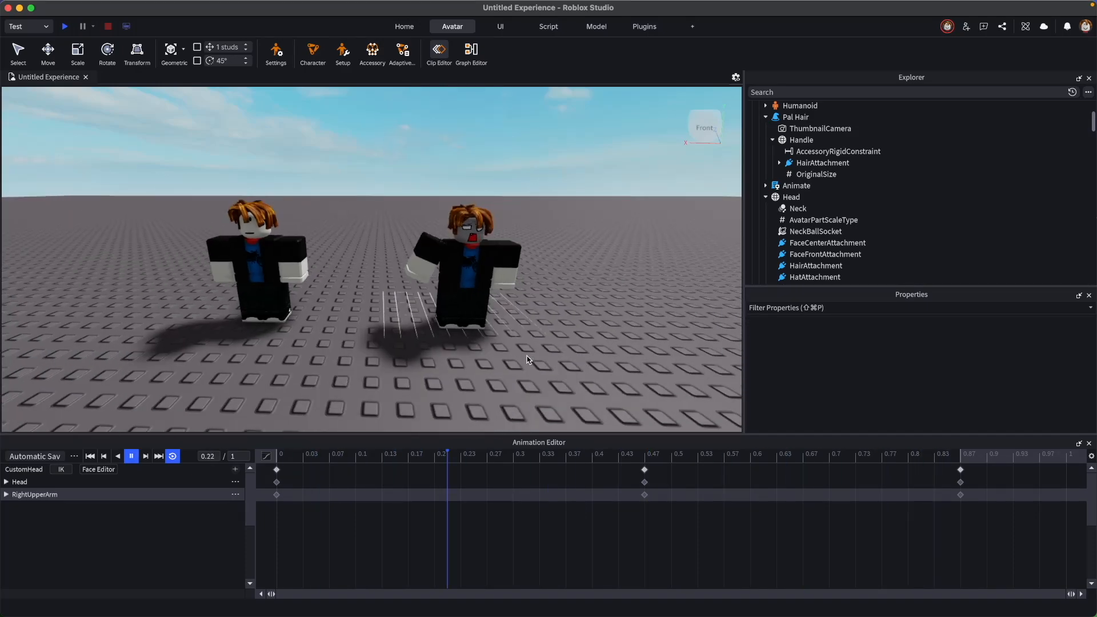
pyautogui.scroll(3, 527, 359)
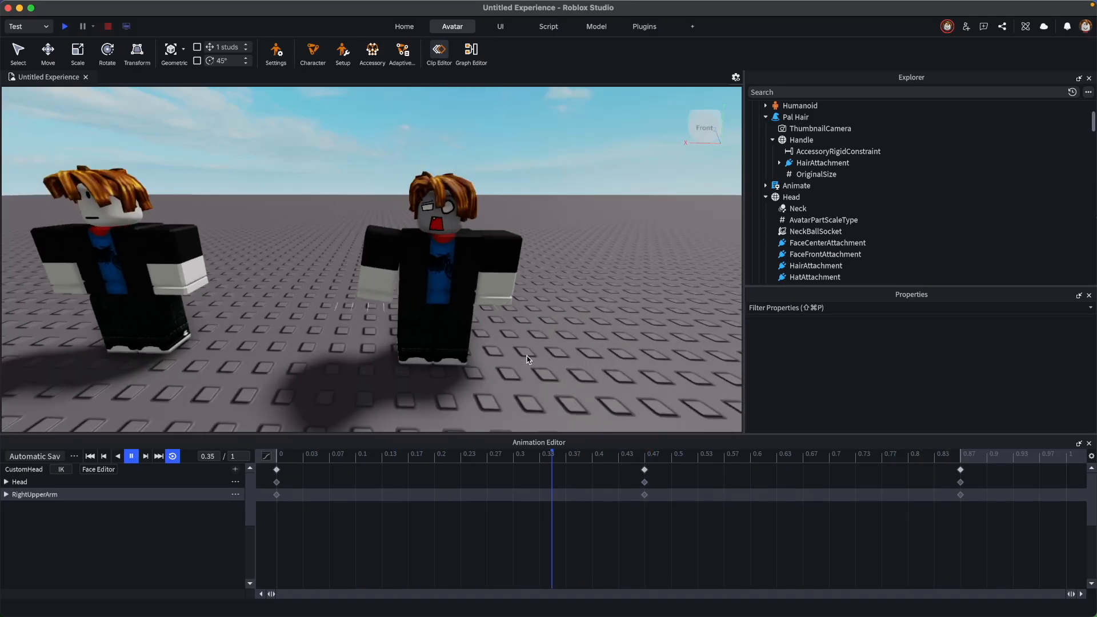